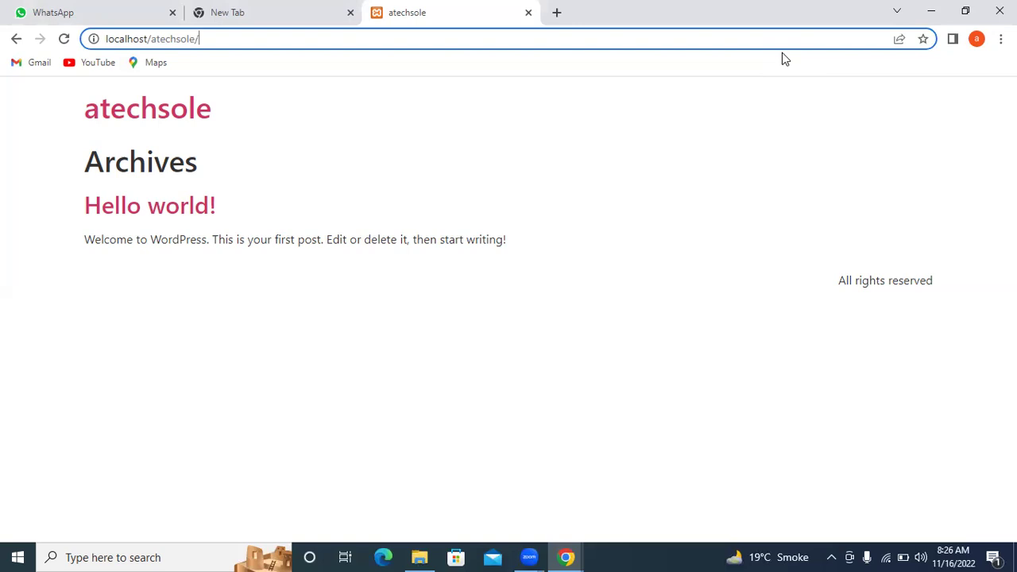
Log in to the atechsole wp-admin area with the admin username and password
type("wp-a")
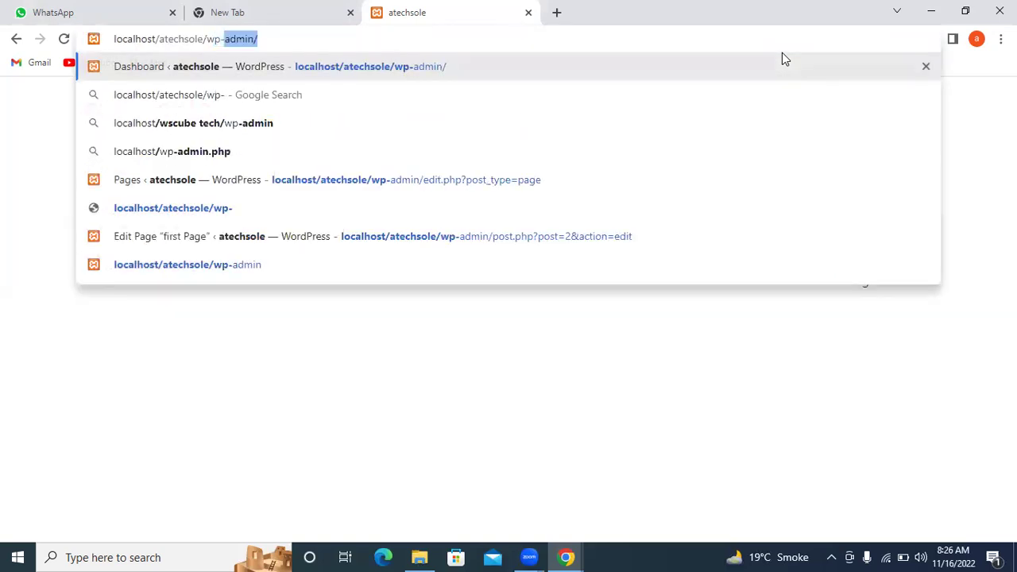
type("dmin")
key("Return")
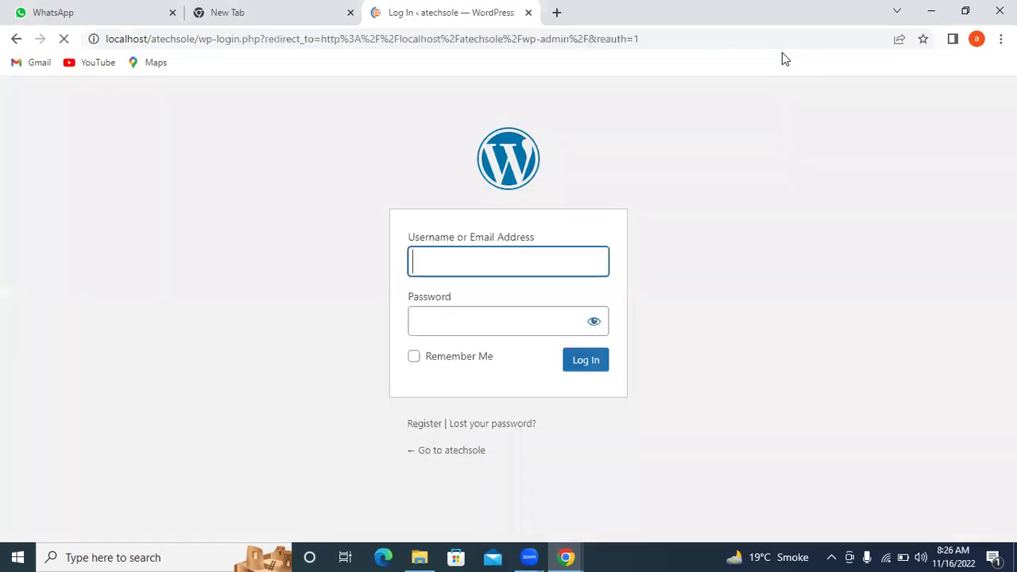
type("admin")
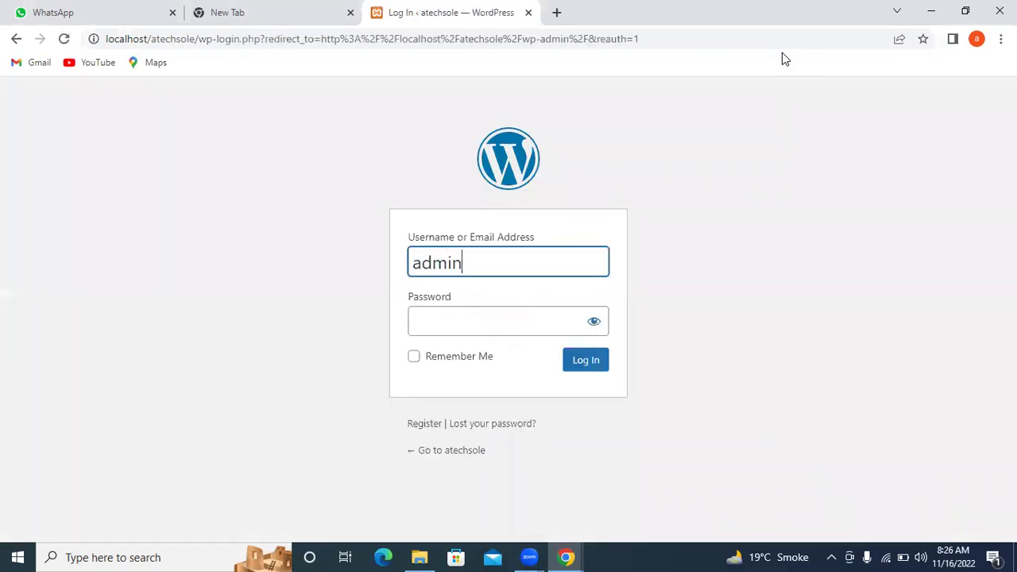
key("Tab")
type("admin")
left_click(576, 365)
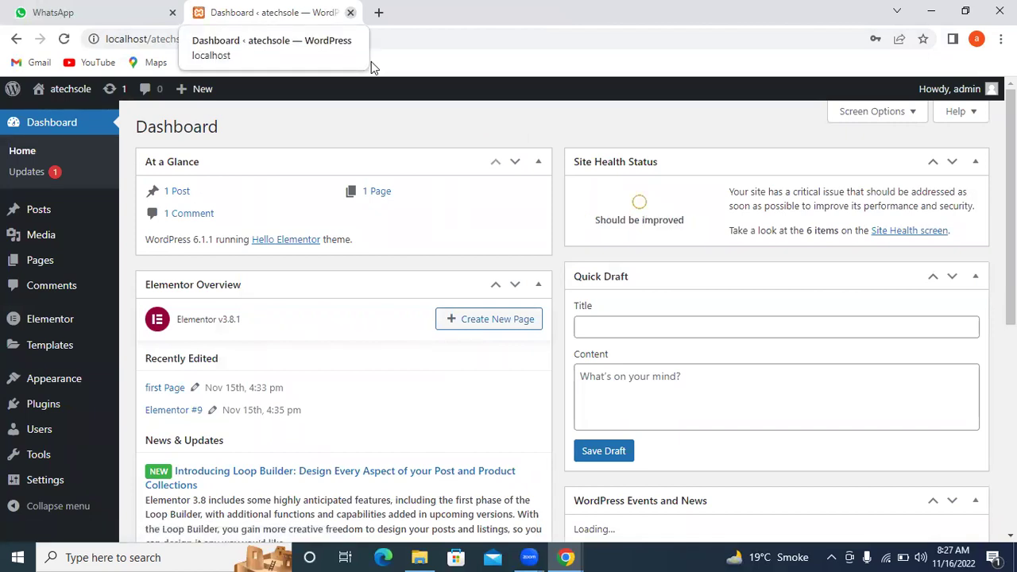
Dismiss the change-password notice, decline saving the password, and open a blank tab
left_click(639, 239)
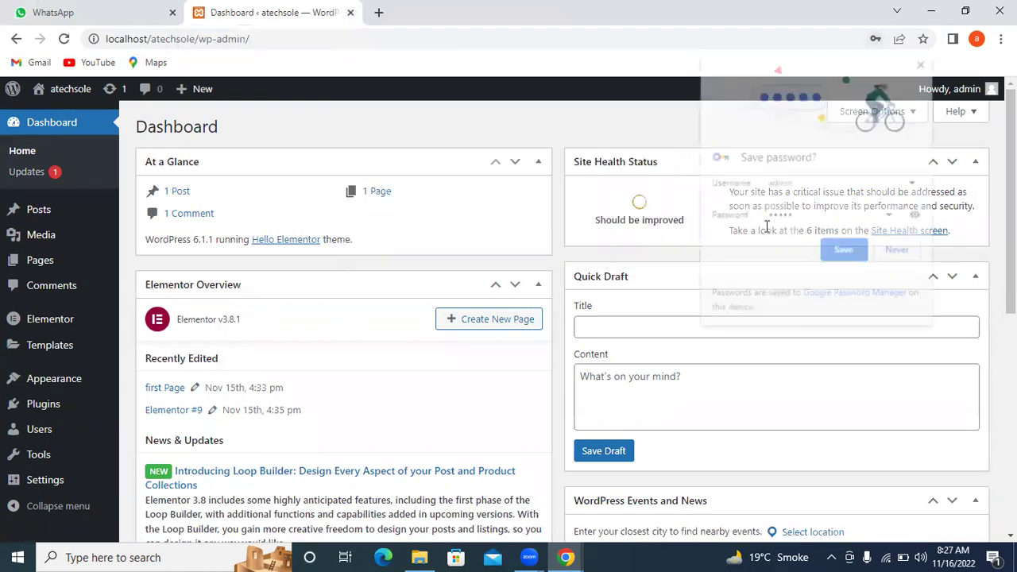
left_click(895, 252)
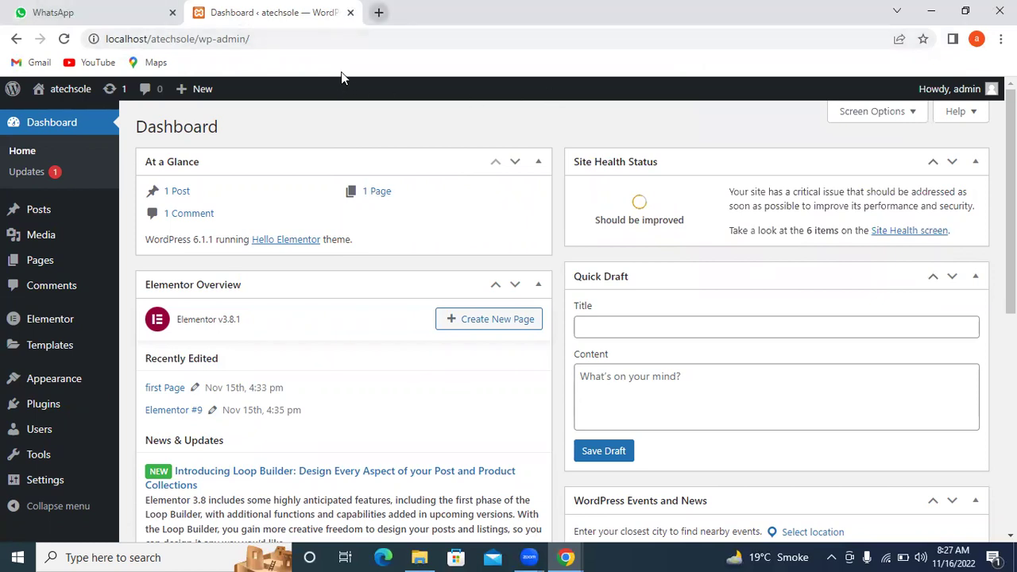
key("ctrl+t")
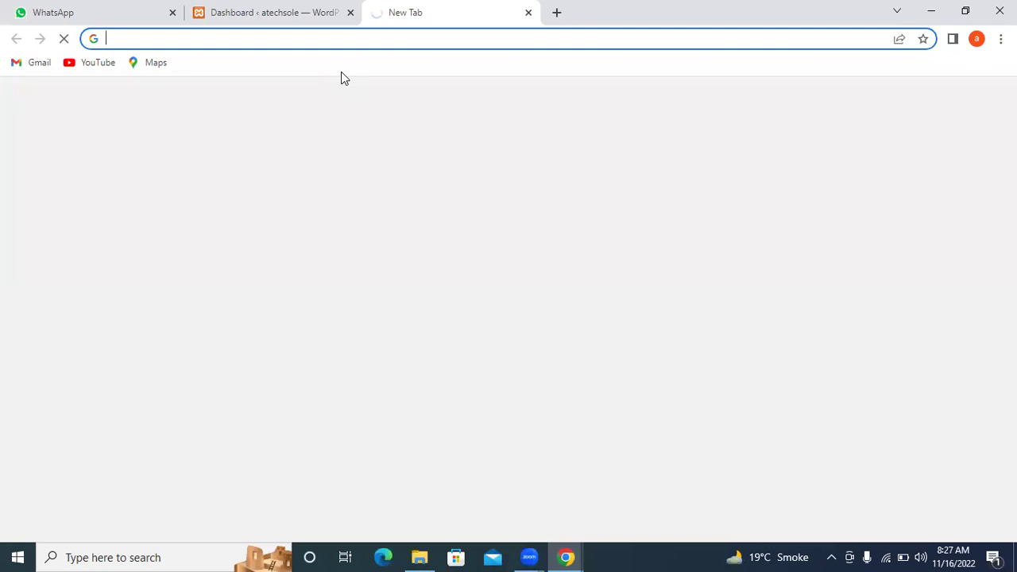
Open Google, search for 'ecommerce wordpress theme' and scroll through the results
type("g")
key("Return")
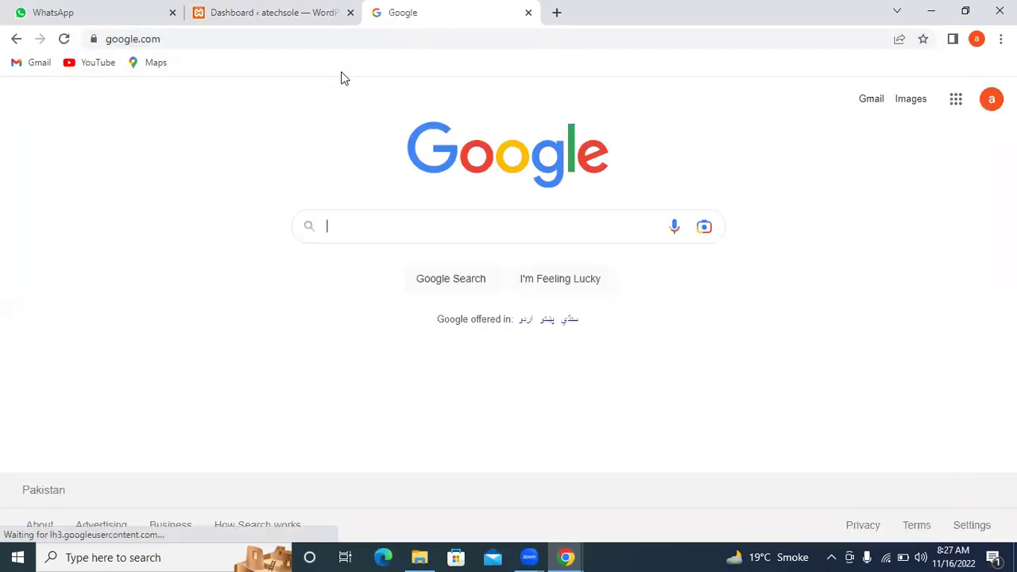
type("e")
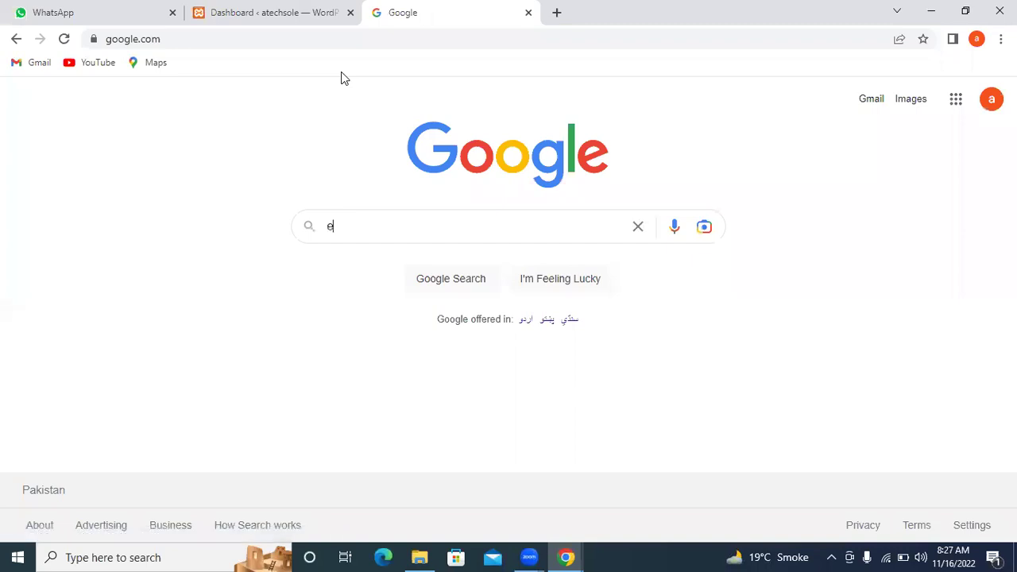
type("commerce ")
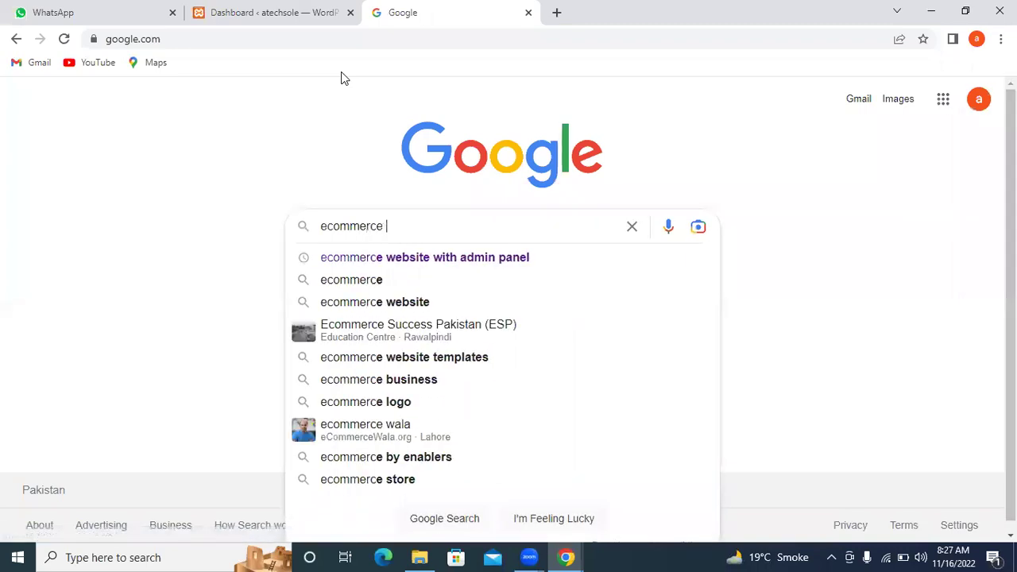
type("wordpress the")
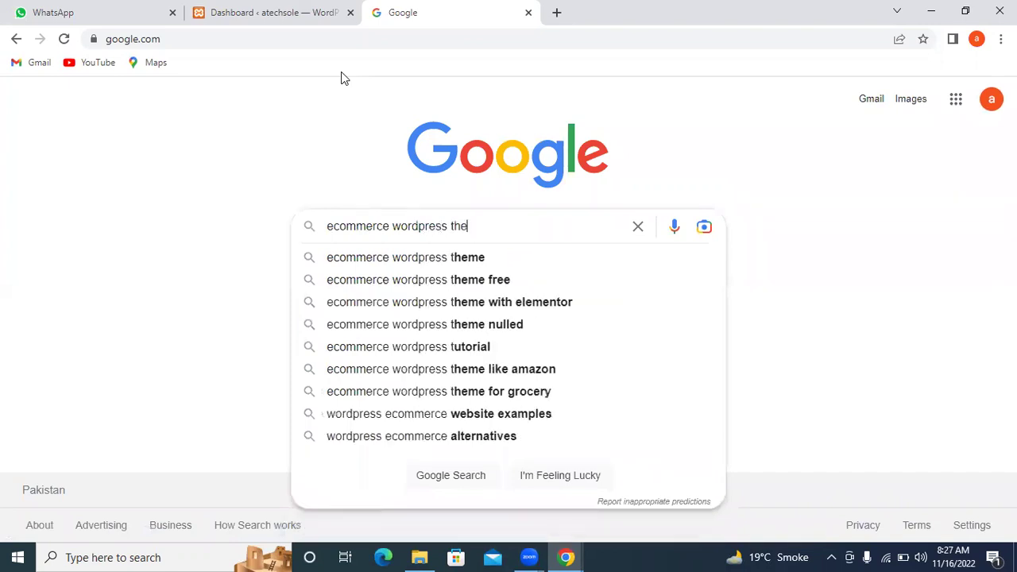
type("me")
key("Return")
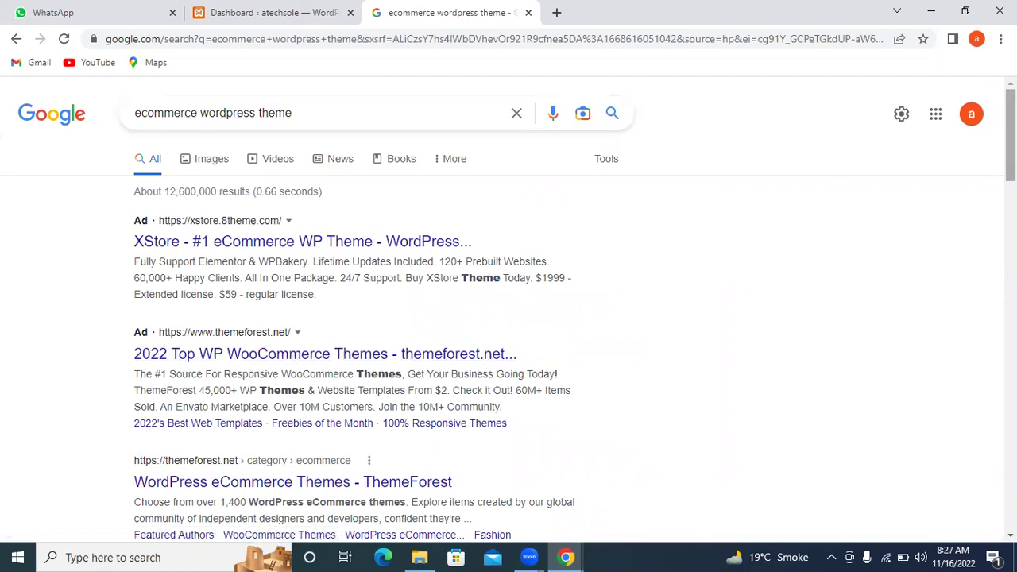
scroll(1010, 135, "down", 2)
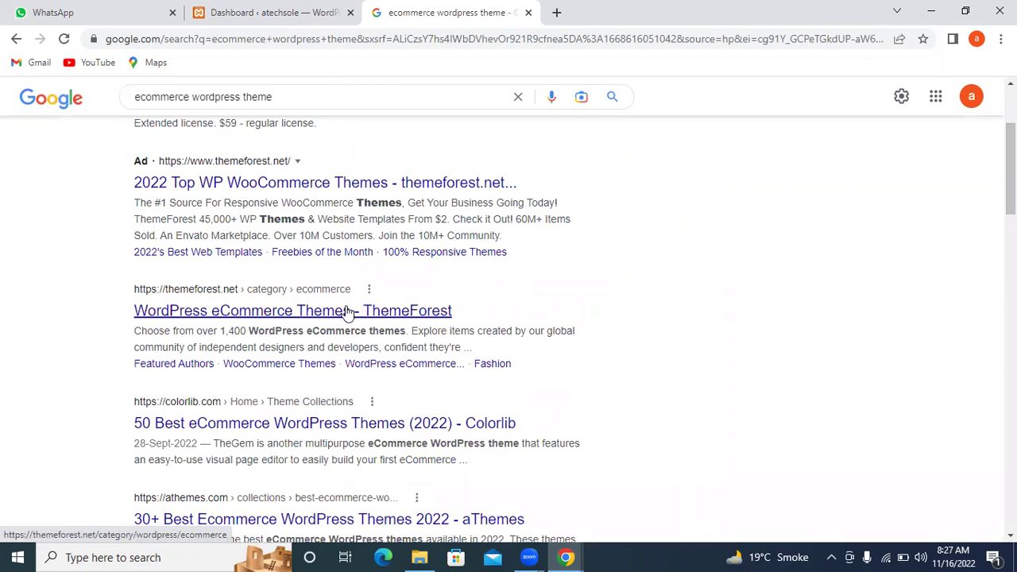
Open Colorlib's best eCommerce themes article and open Jevelin's preview link in a new tab
left_click(318, 425)
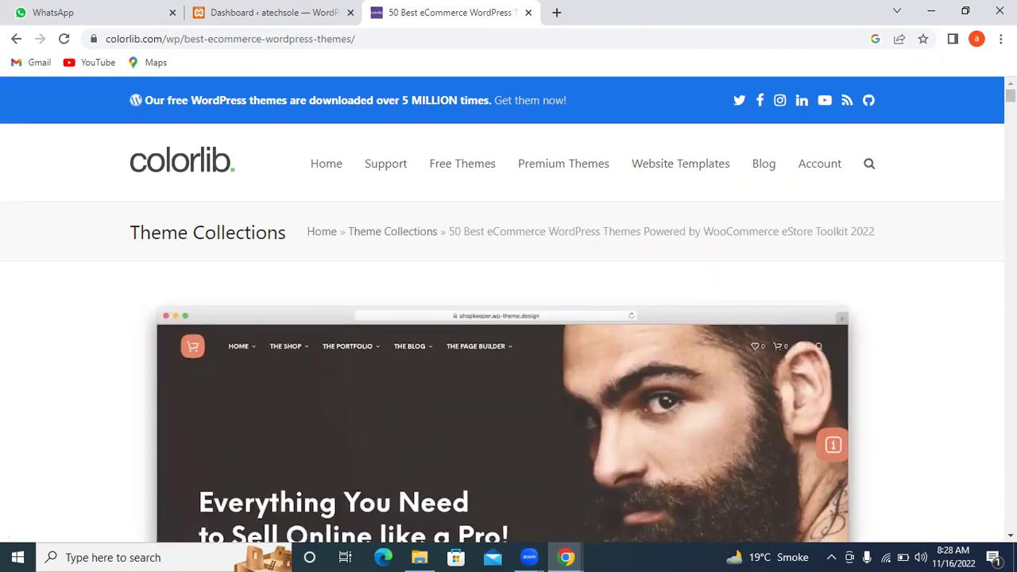
scroll(509, 318, "down", 2)
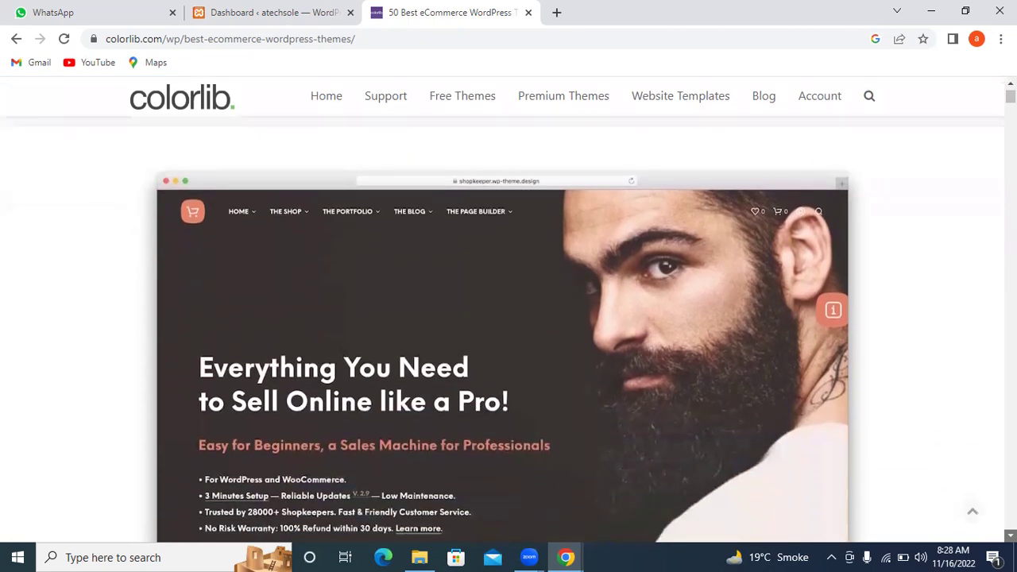
scroll(508, 318, "down", 8)
scroll(508, 318, "down", 6)
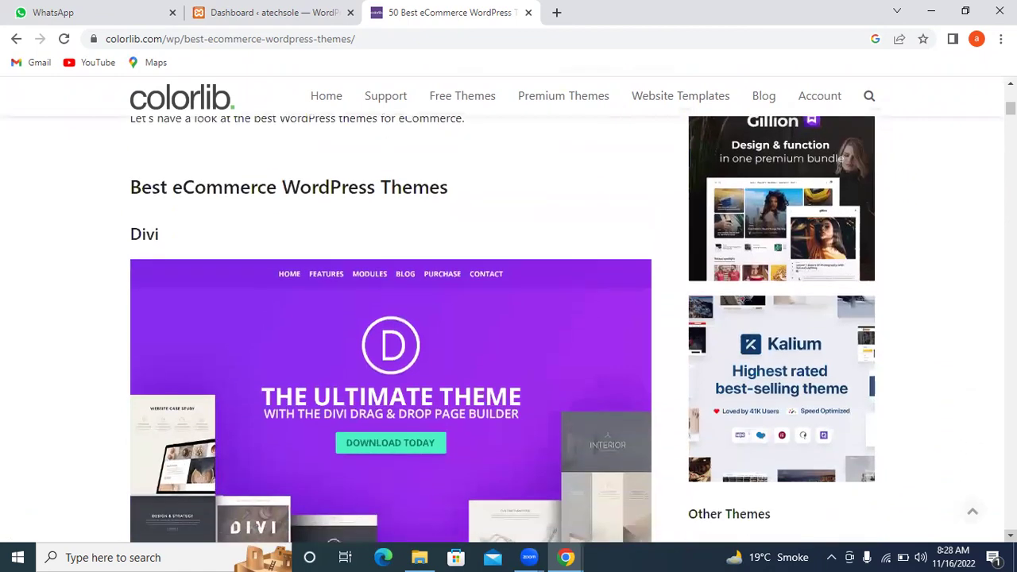
scroll(509, 318, "down", 9)
scroll(509, 318, "down", 9)
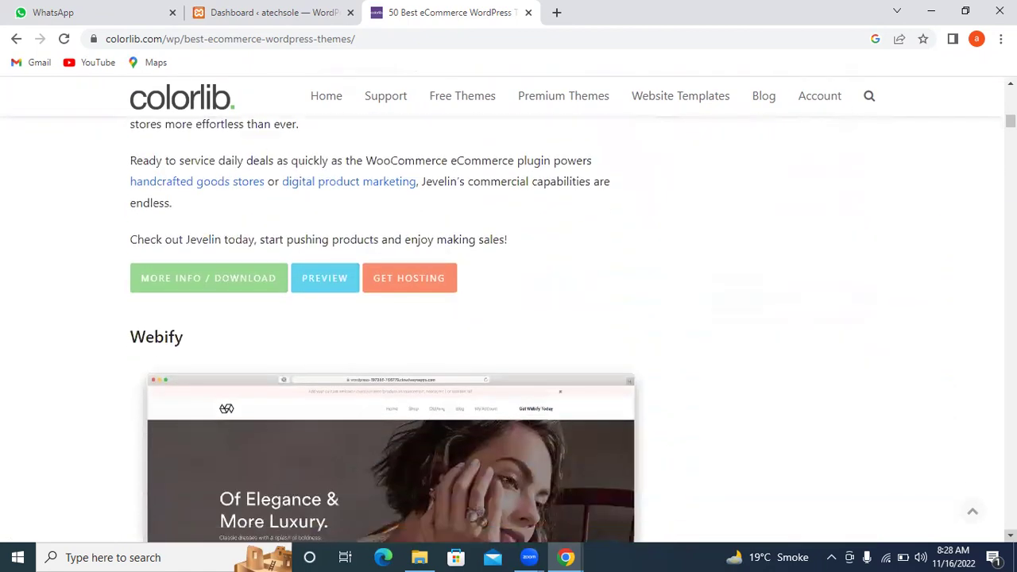
right_click(326, 282)
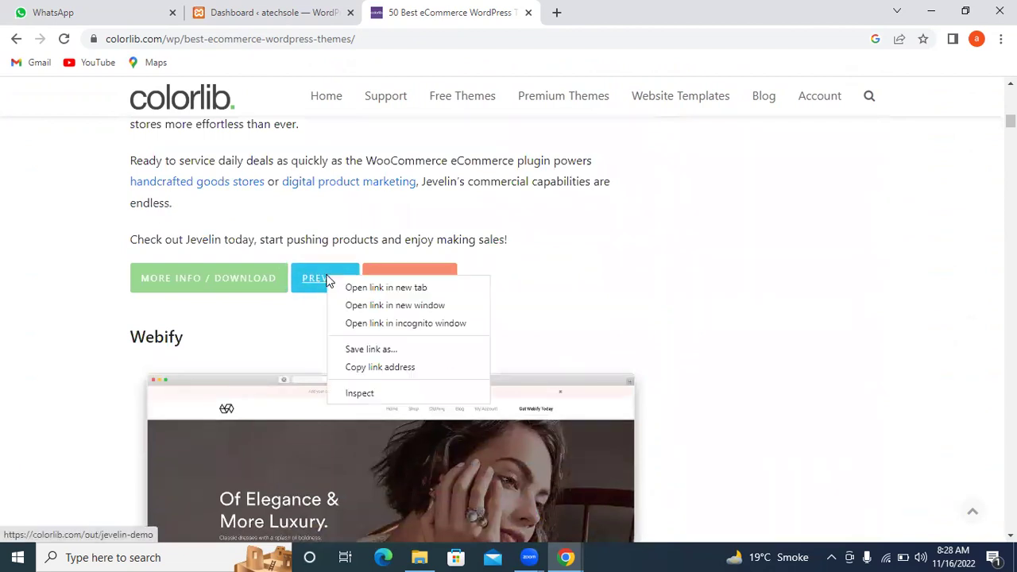
left_click(380, 290)
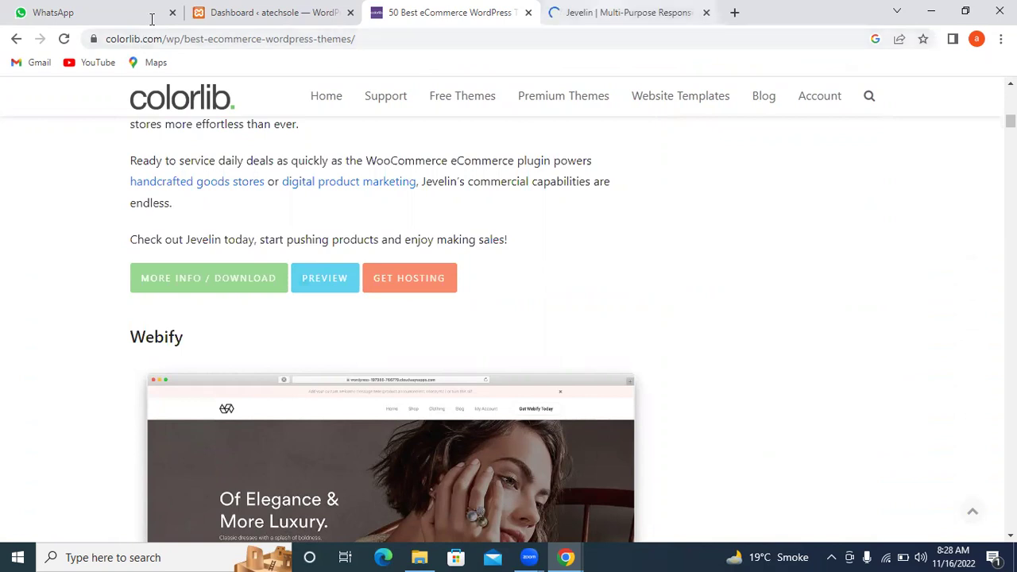
Switch to the Jevelin preview, browse its multi-purpose demos, and open the Business demo
key("ctrl+Tab")
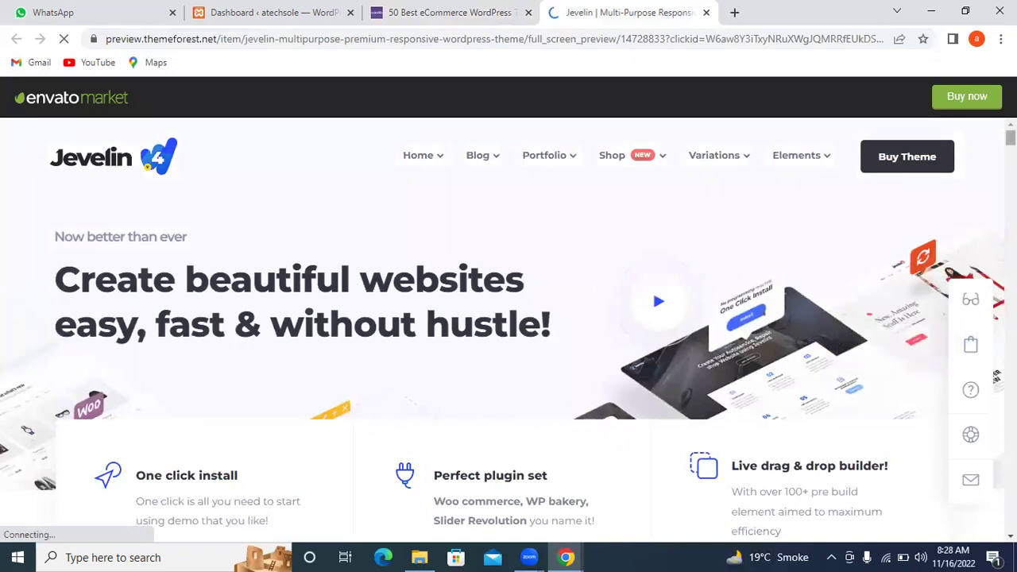
scroll(509, 318, "down", 15)
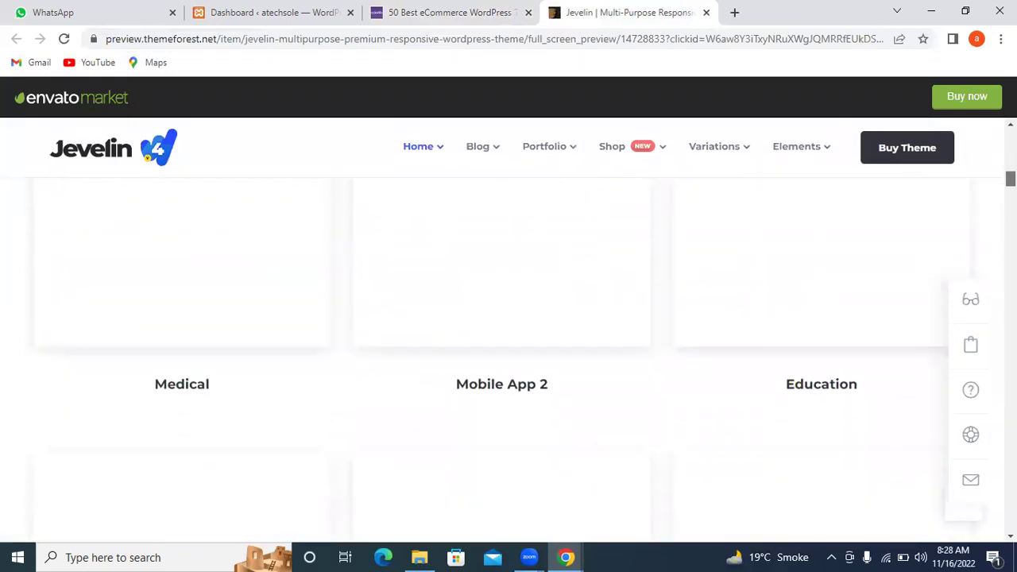
scroll(509, 317, "up", 8)
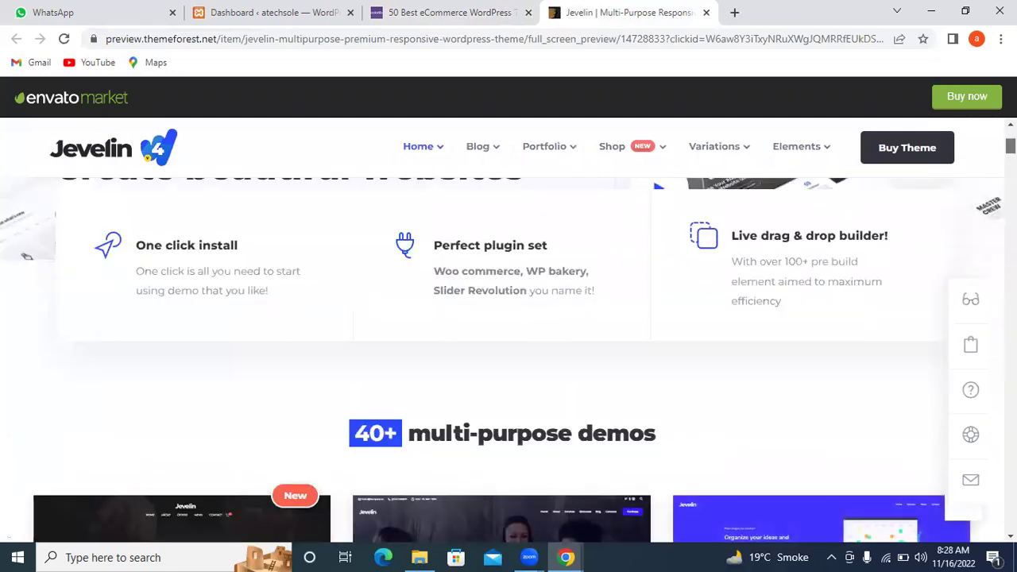
scroll(509, 358, "down", 6)
scroll(509, 358, "up", 5)
scroll(508, 357, "down", 5)
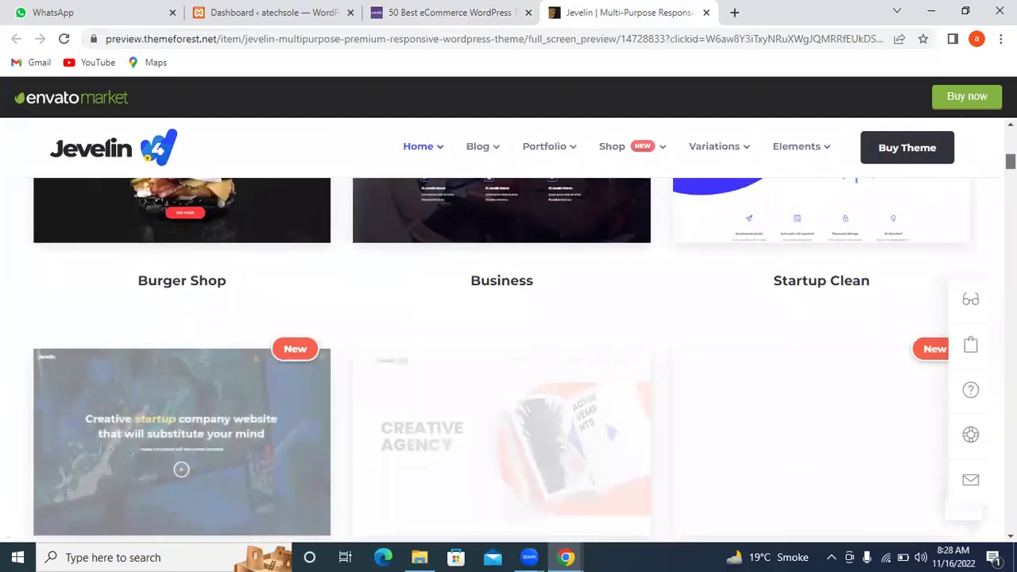
scroll(429, 328, "up", 2)
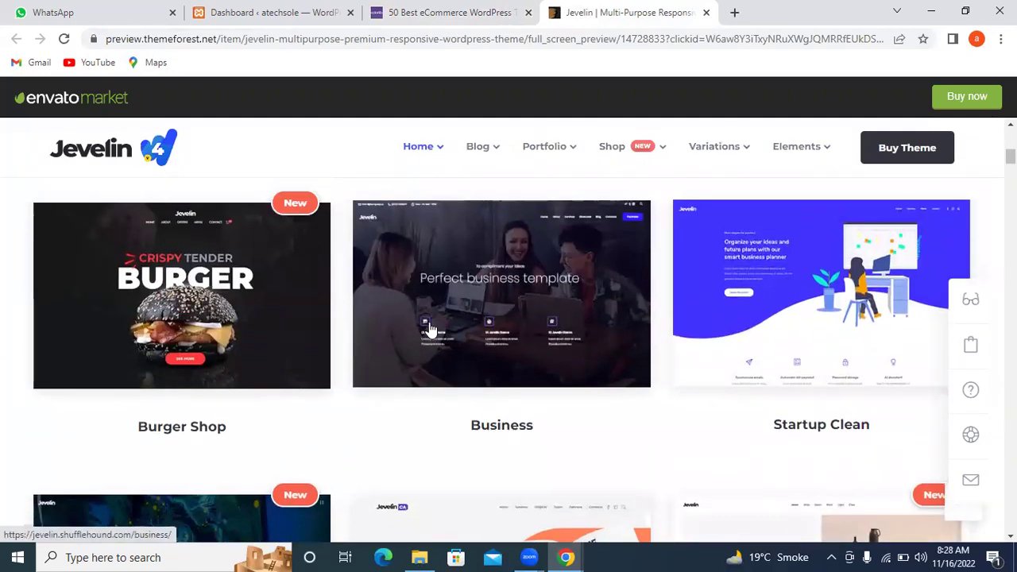
left_click(492, 302)
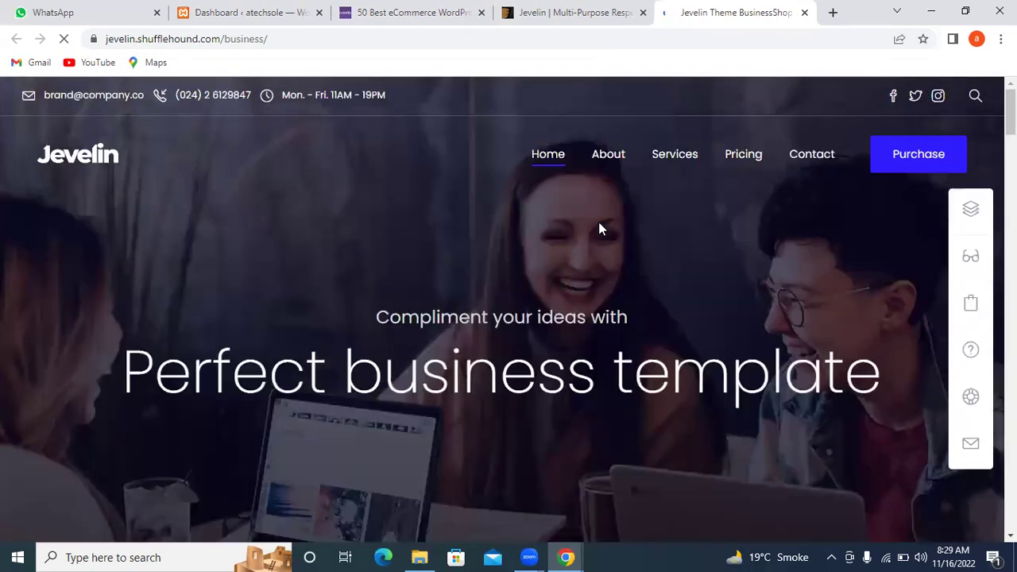
Scroll through the Jevelin Business demo page and back up, then select its URL
scroll(1009, 112, "down", 1)
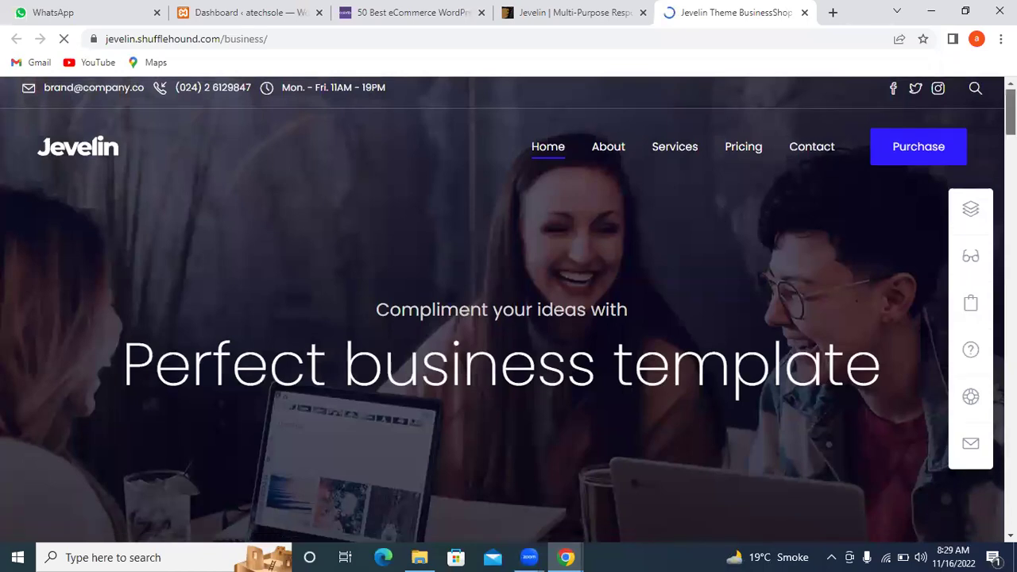
scroll(509, 310, "down", 10)
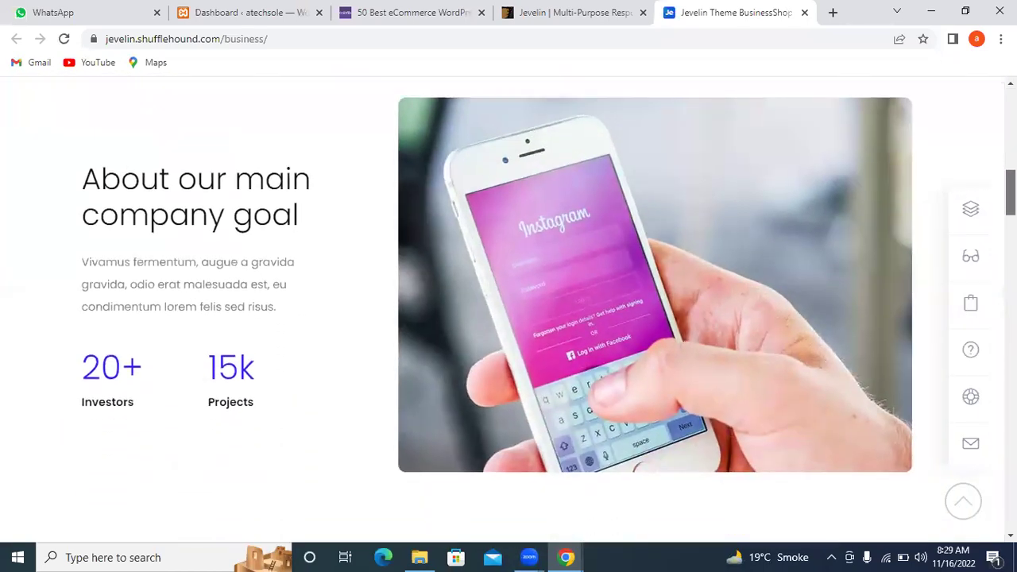
scroll(969, 318, "down", 15)
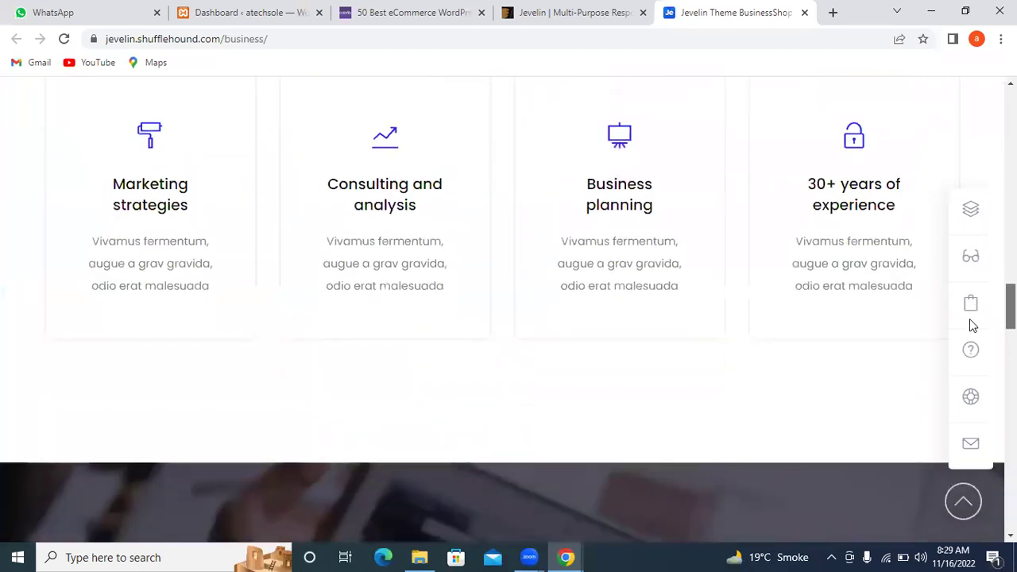
scroll(969, 319, "down", 15)
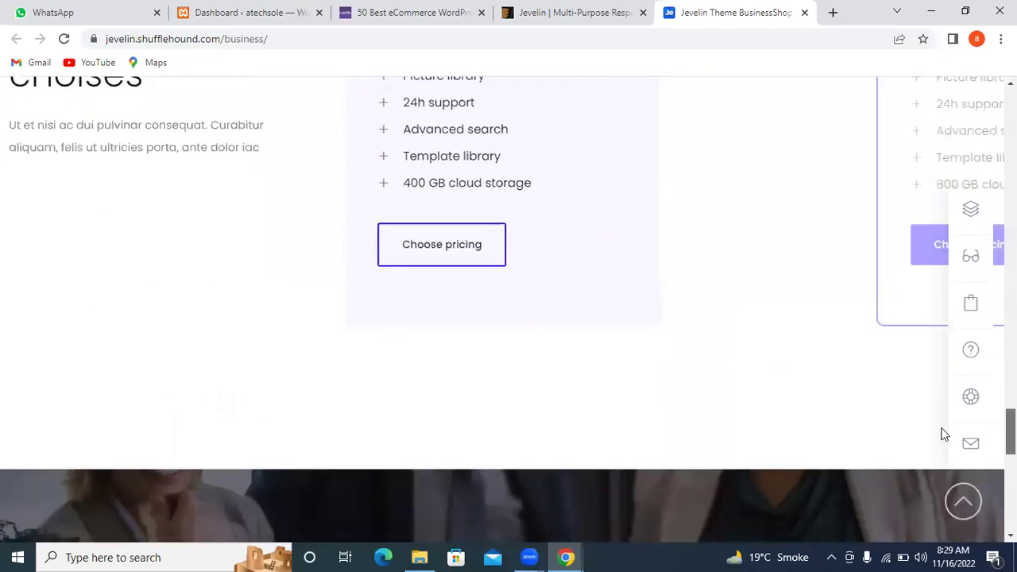
scroll(942, 445, "down", 5)
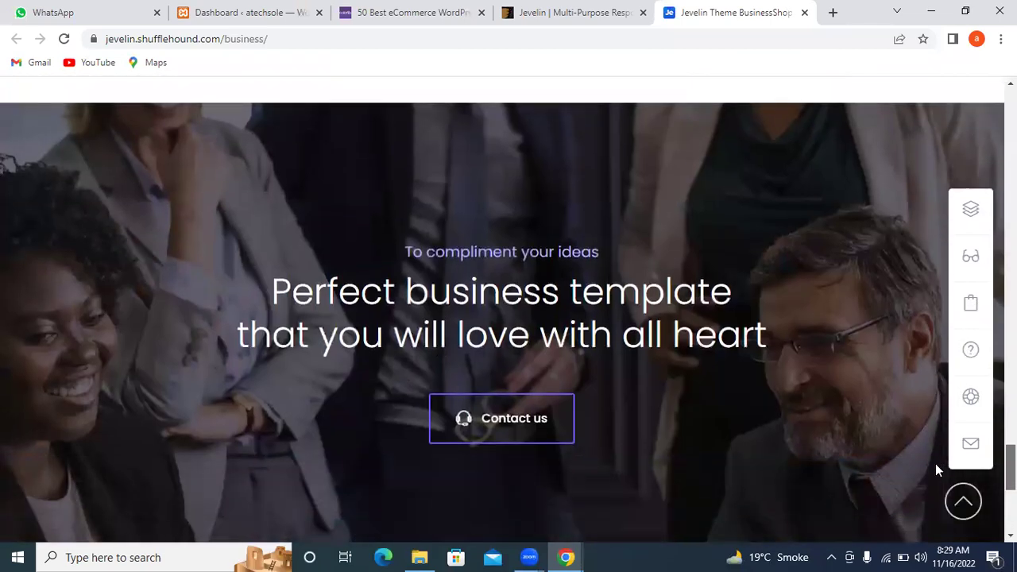
scroll(935, 463, "up", 1)
scroll(935, 463, "up", 20)
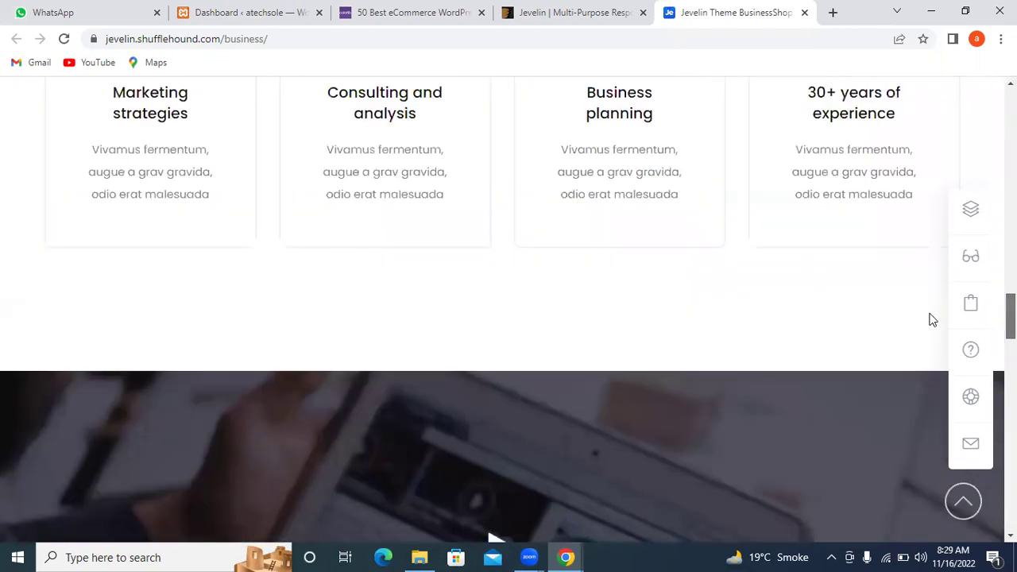
scroll(956, 164, "up", 10)
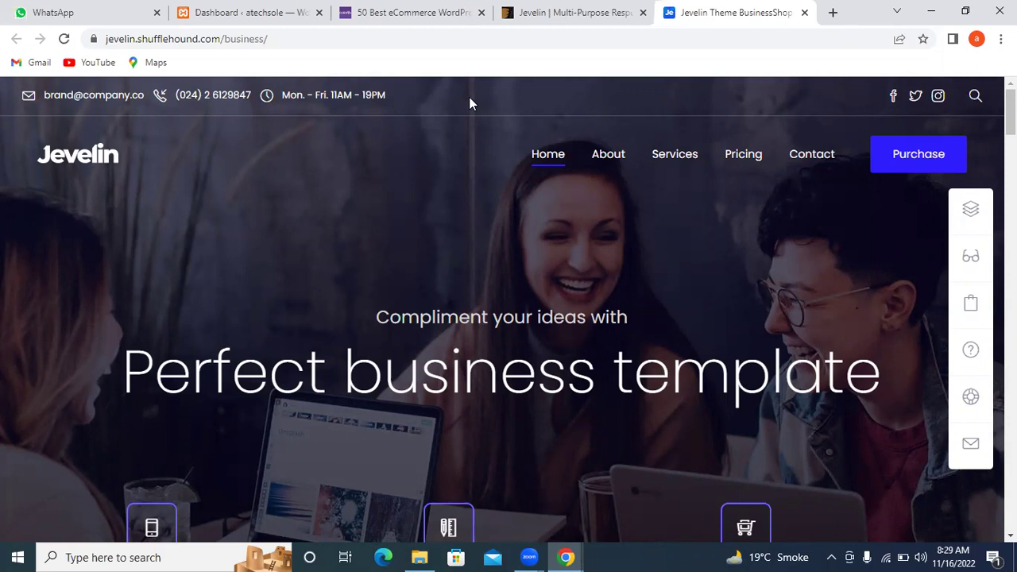
left_click(89, 33)
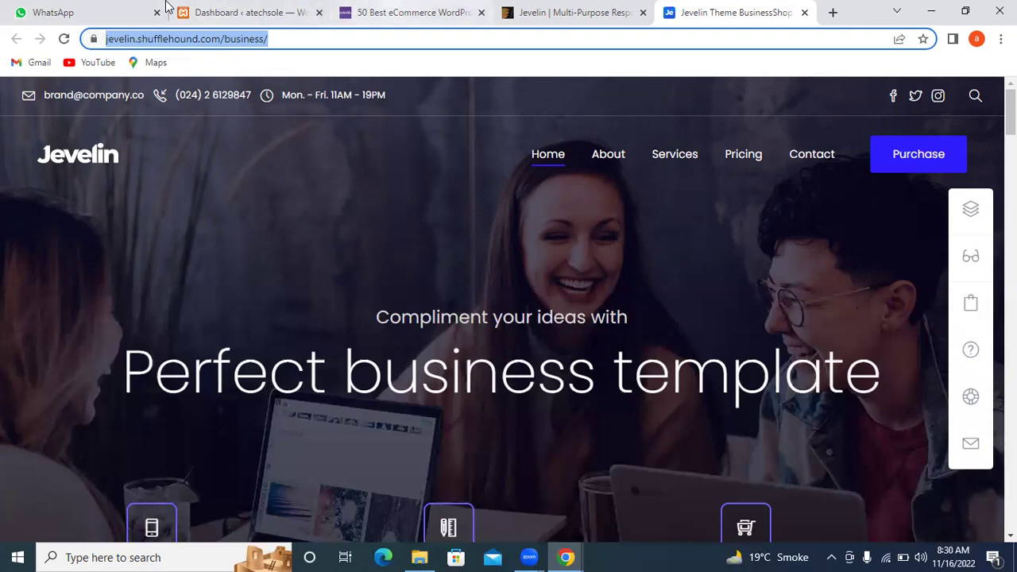
Back in the Colorlib article, open the Kalium theme's More Info / Download link
left_click(405, 12)
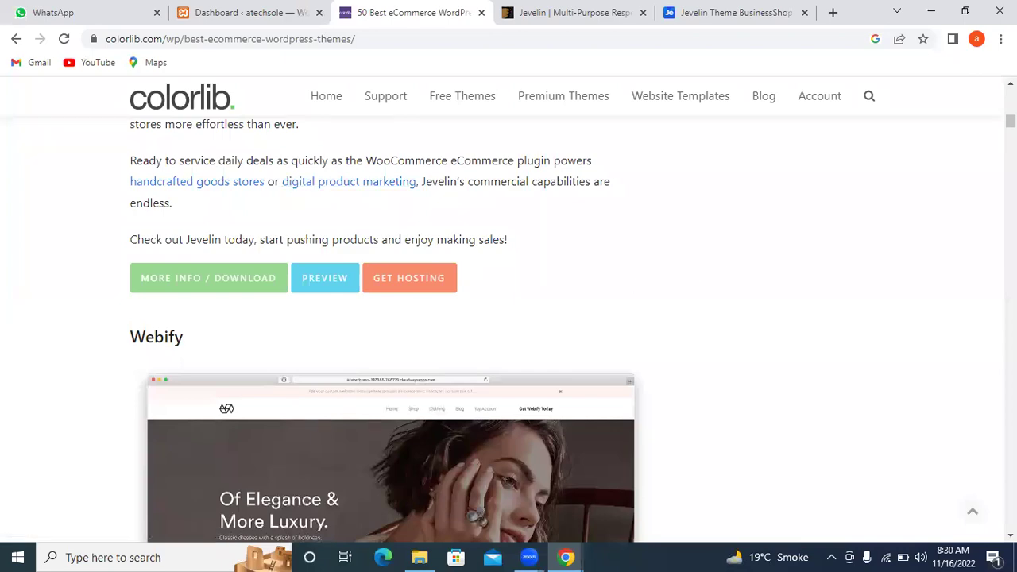
left_click_drag(1009, 121, 1009, 145)
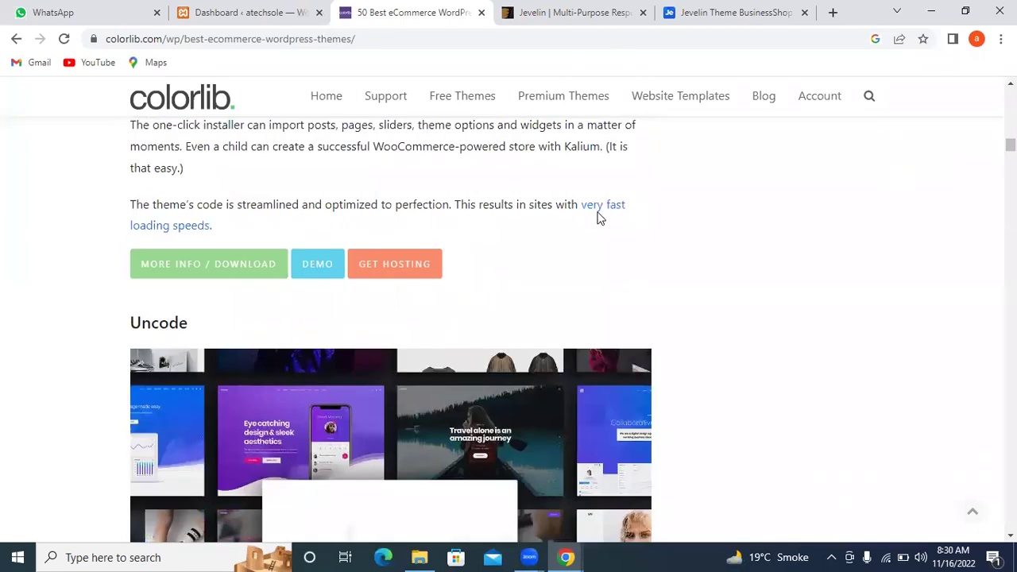
left_click(235, 275)
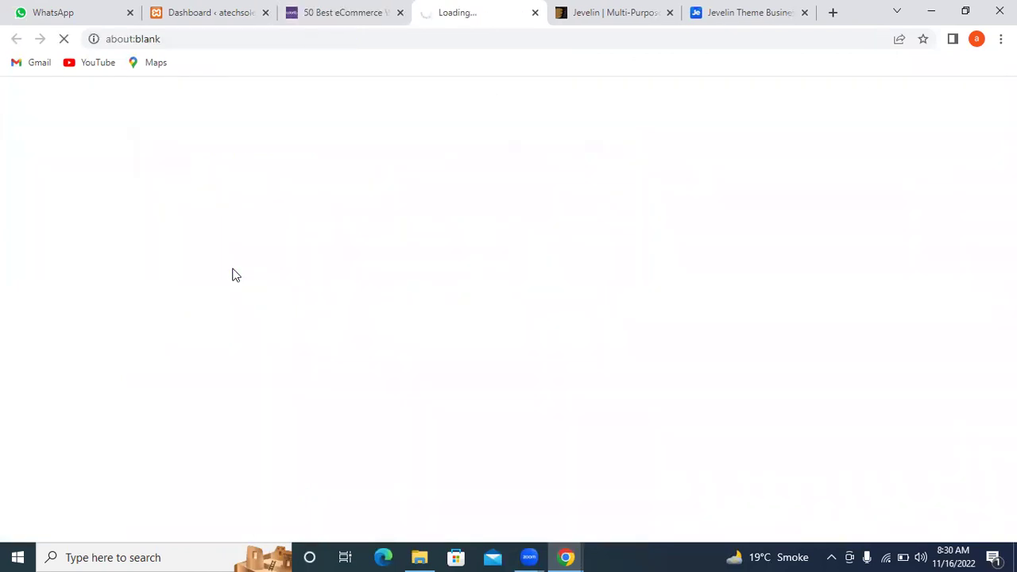
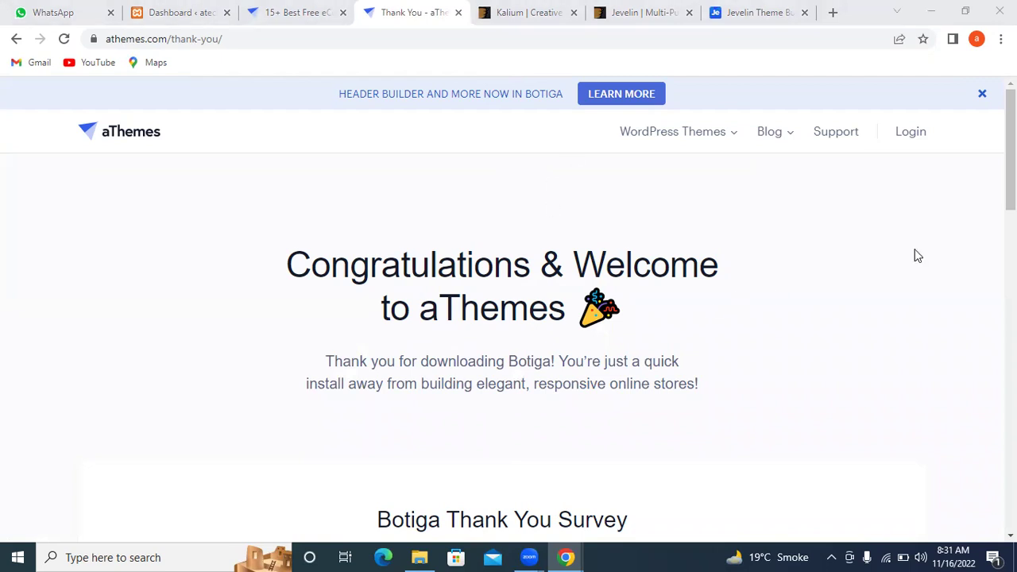
Go back to the Botiga page and request the free download using the saved e-mail address
scroll(508, 317, "down", 3)
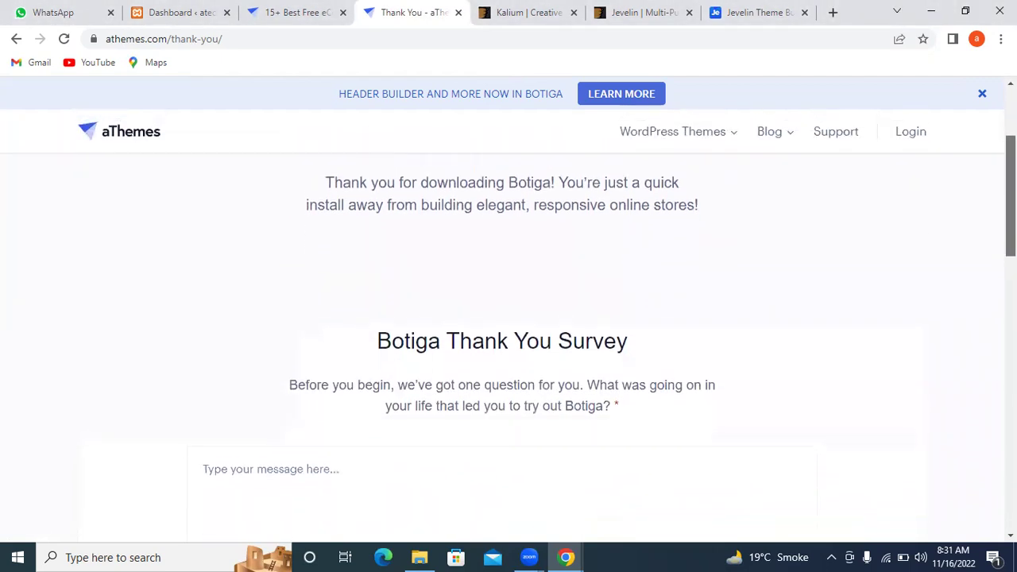
scroll(508, 318, "down", 1)
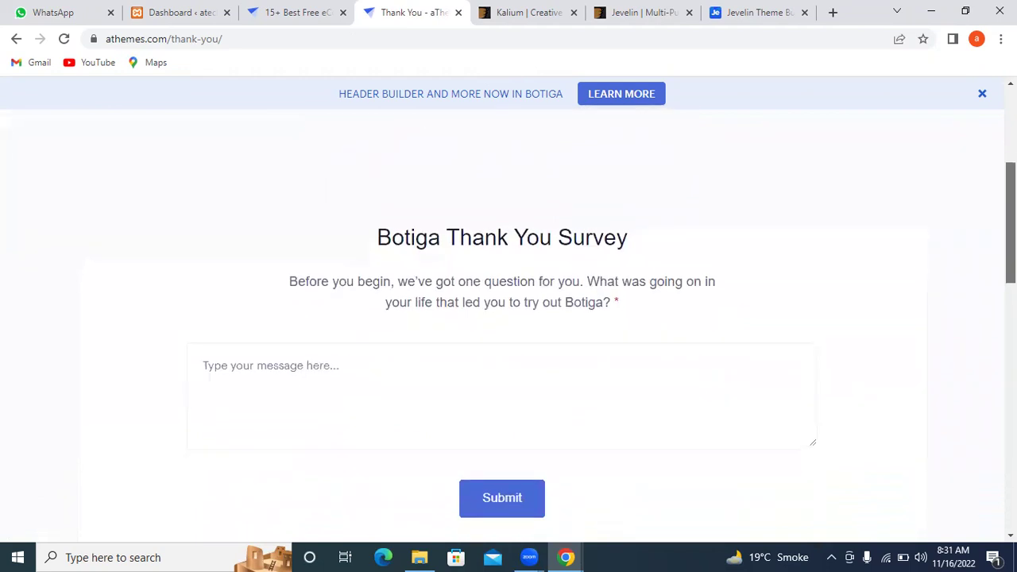
scroll(508, 318, "up", 1)
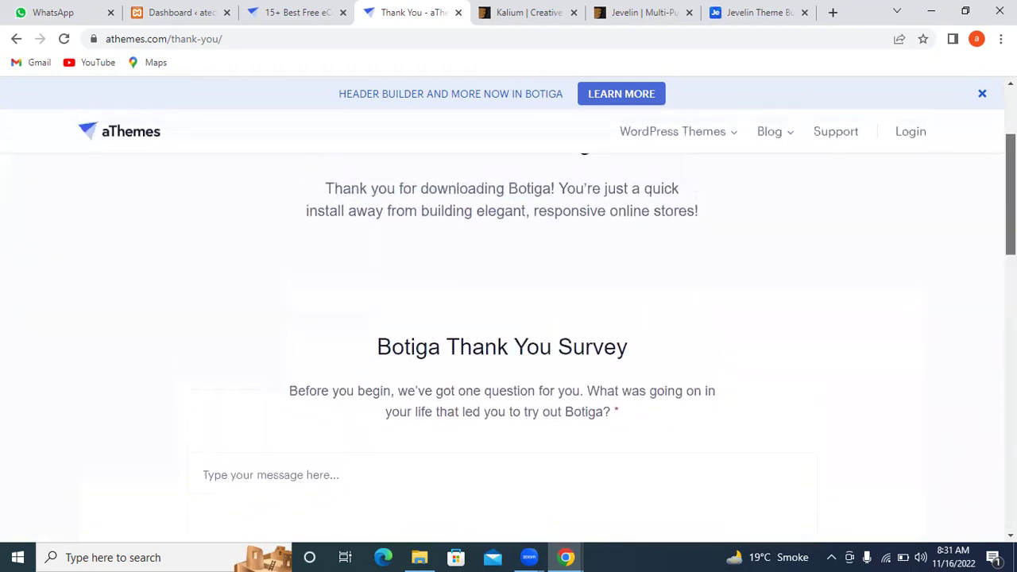
scroll(509, 318, "up", 1)
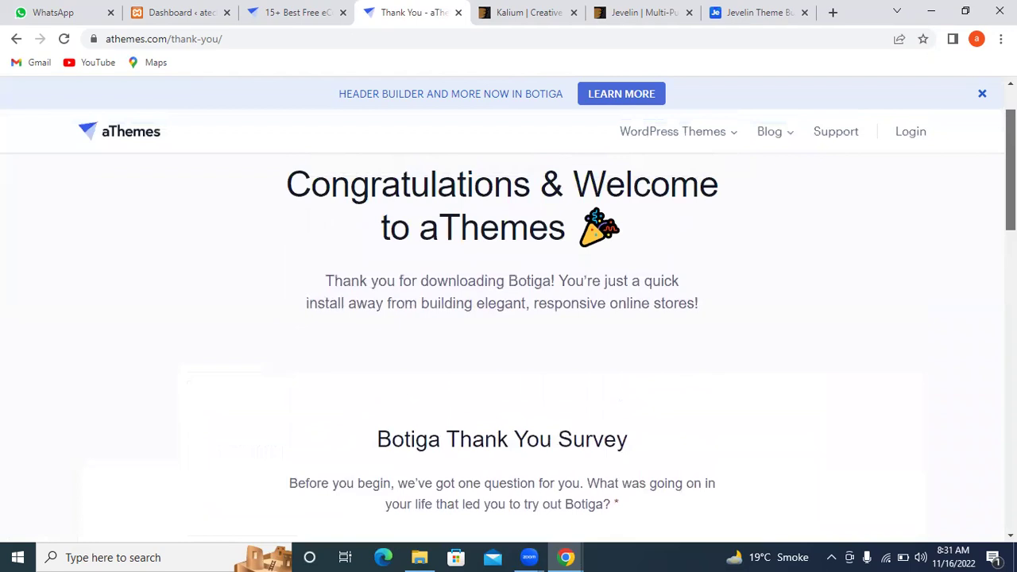
scroll(508, 318, "up", 1)
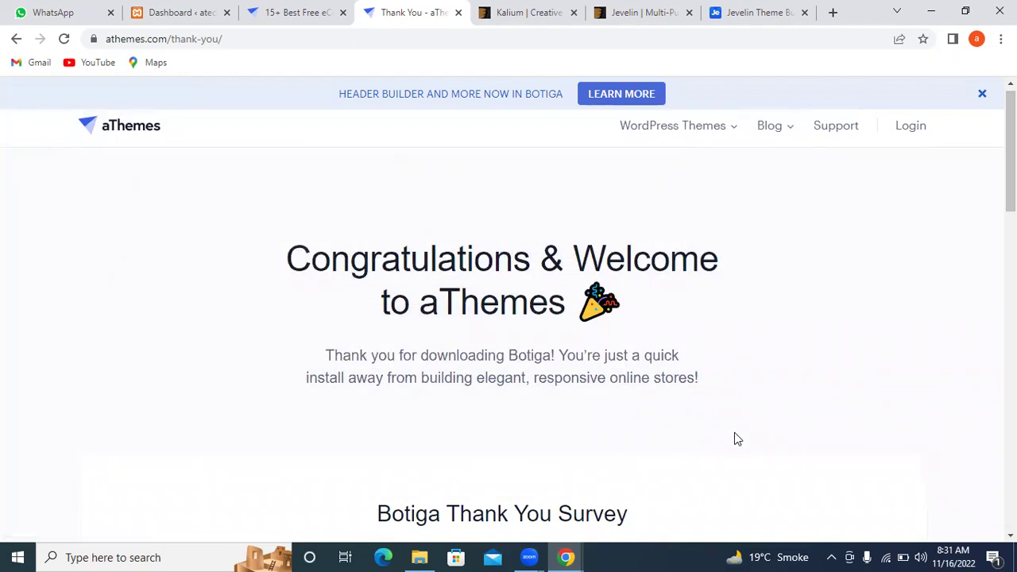
left_click(16, 40)
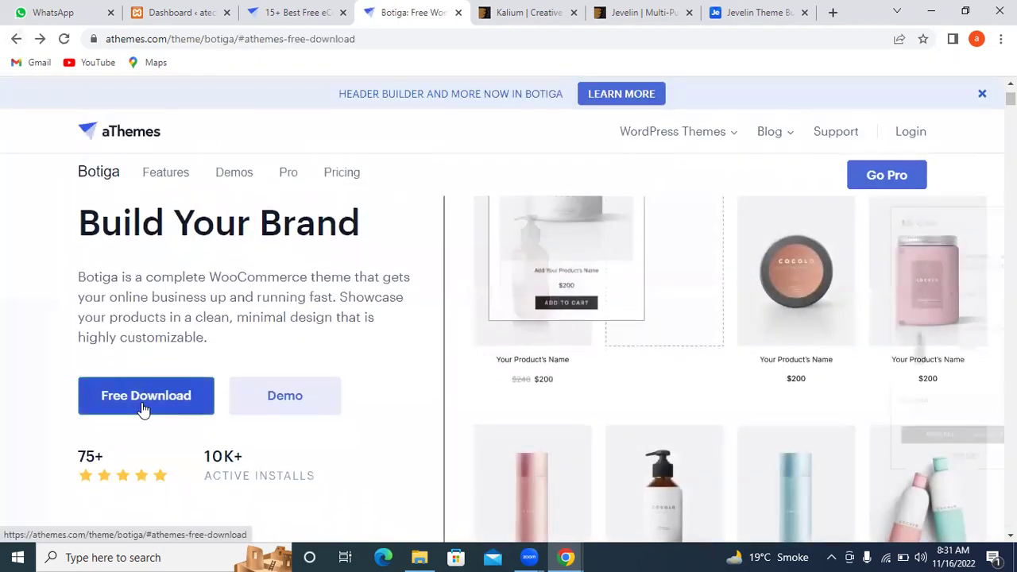
left_click(143, 408)
left_click(450, 306)
left_click(467, 352)
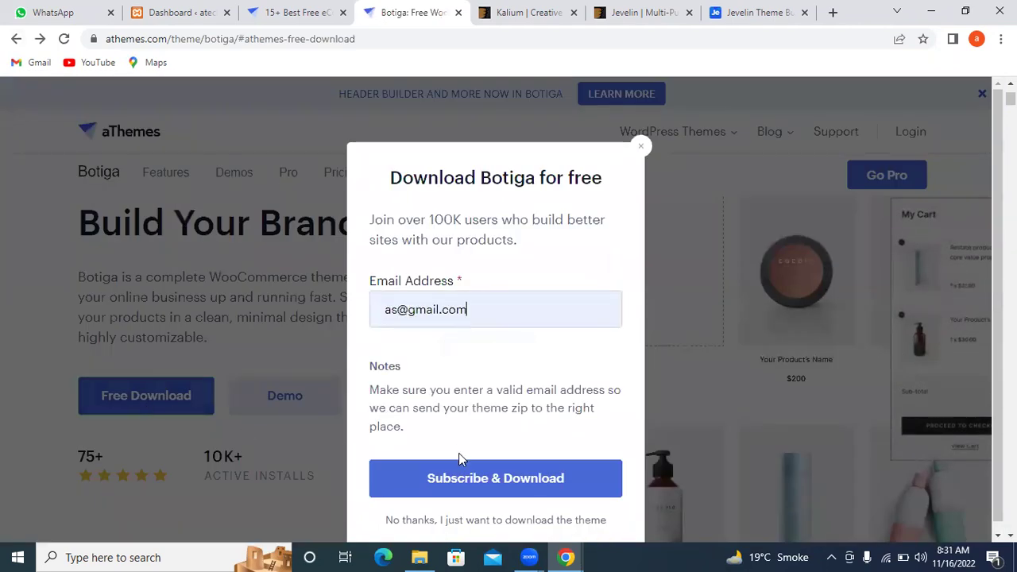
left_click(458, 481)
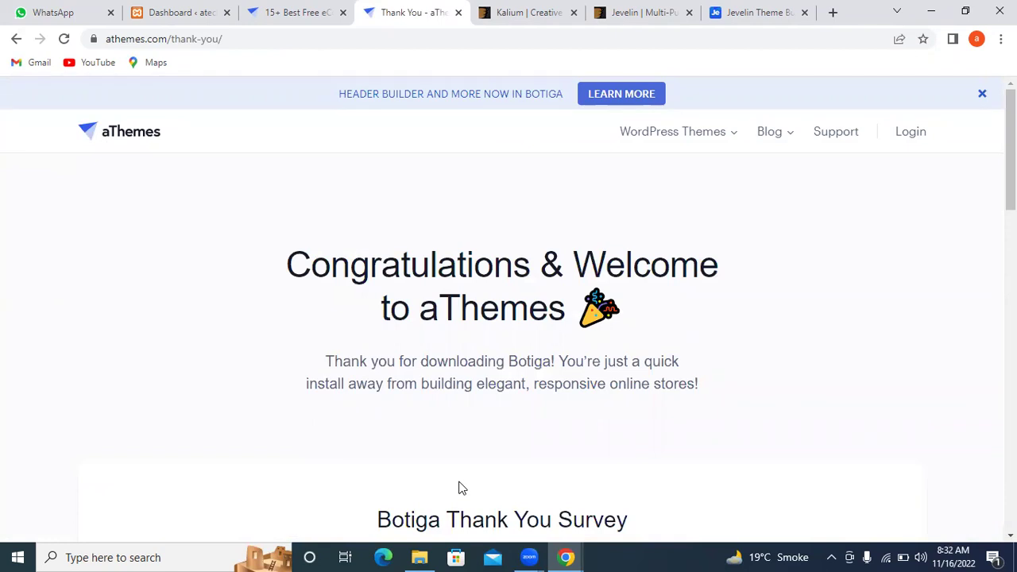
left_click_drag(1010, 138, 1011, 195)
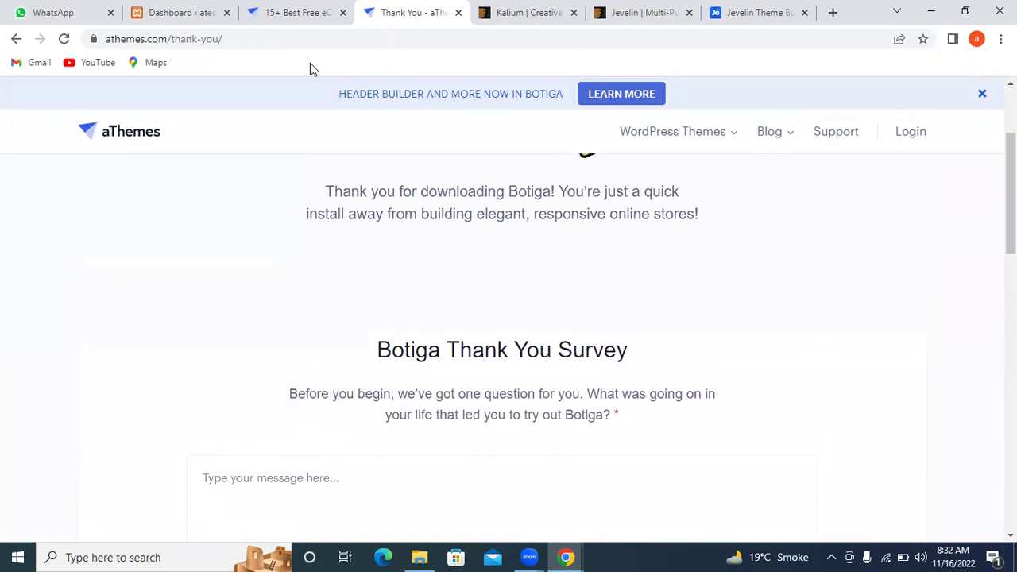
Switch to the WordPress dashboard tab and open Add New from Appearance > Themes
left_click(169, 13)
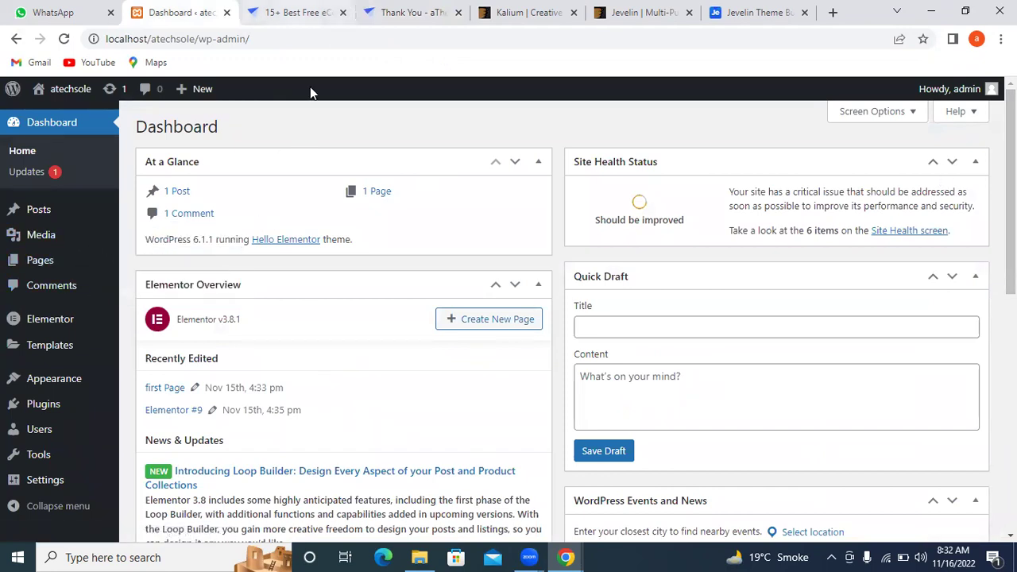
mouse_move(57, 375)
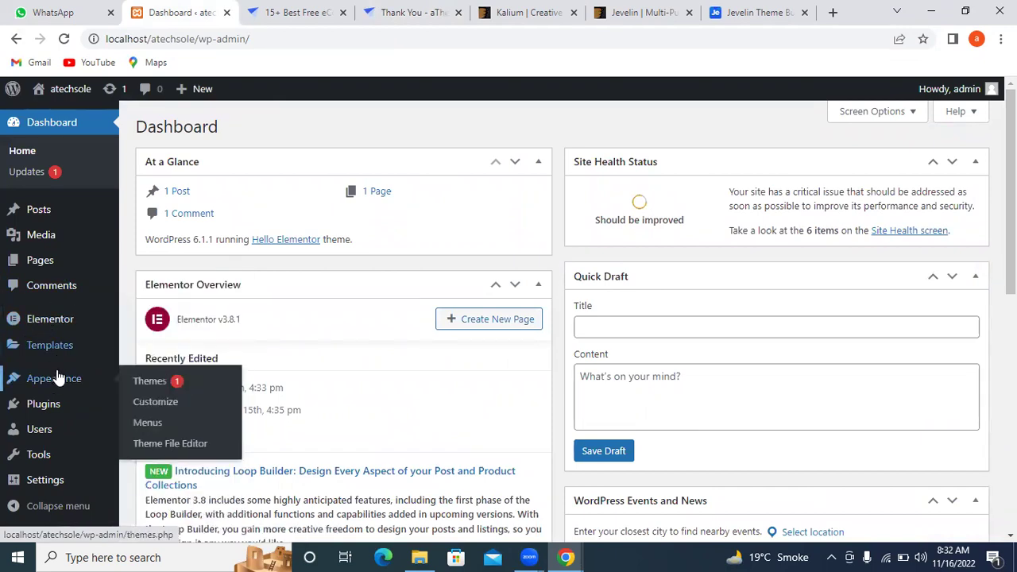
left_click(159, 383)
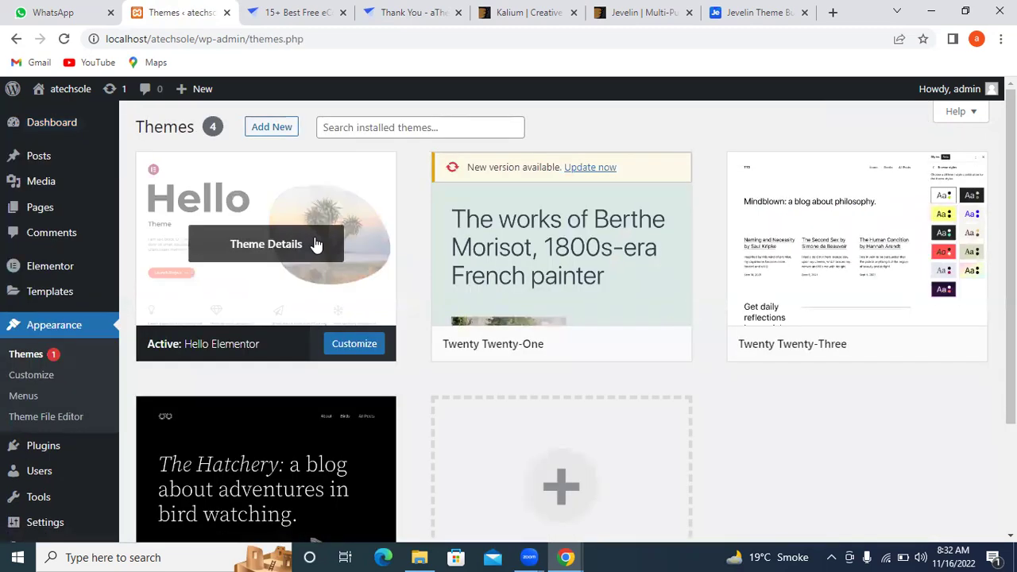
left_click(274, 128)
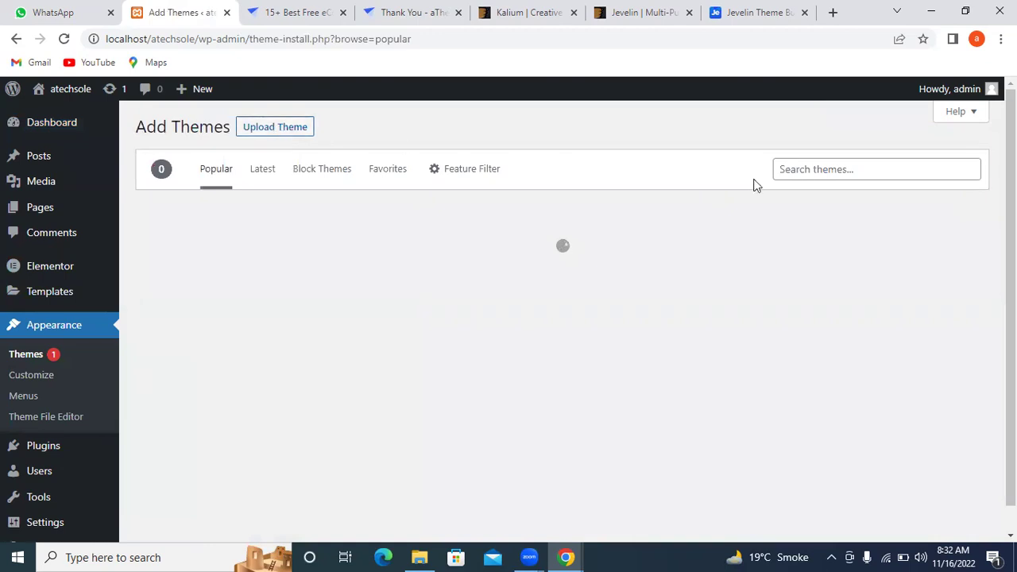
left_click(848, 169)
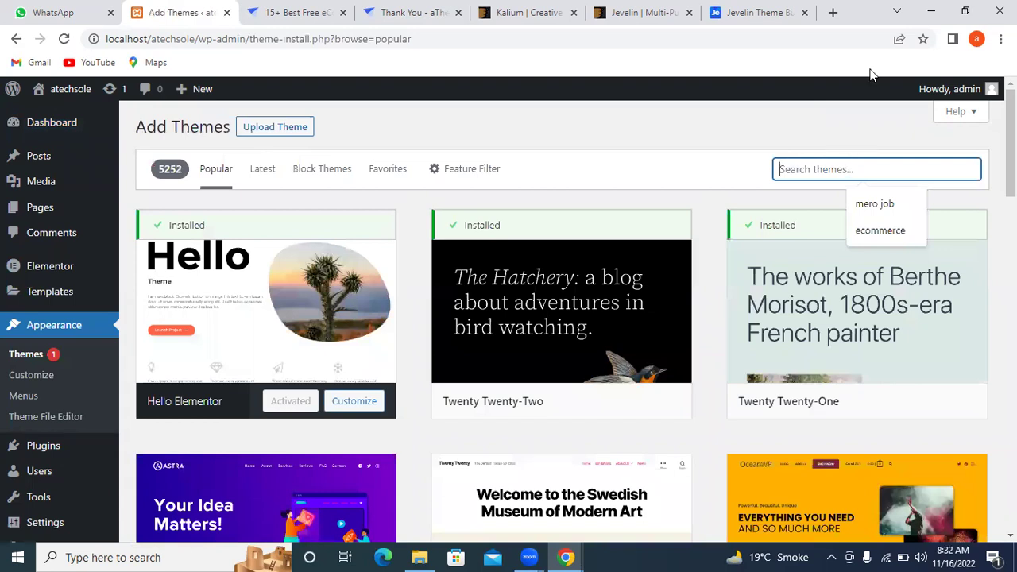
key("ctrl+6")
key("ctrl+5")
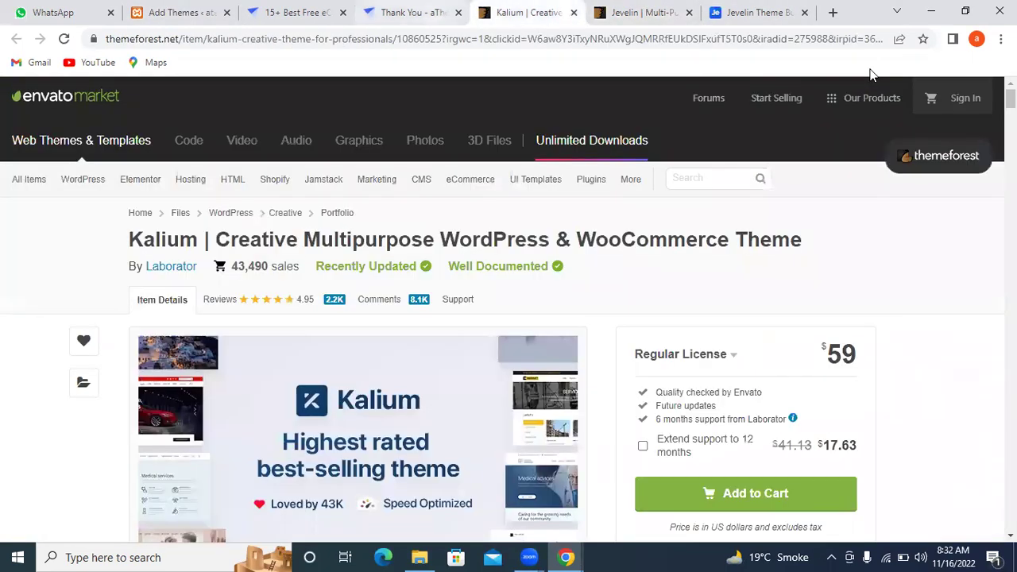
key("ctrl+4")
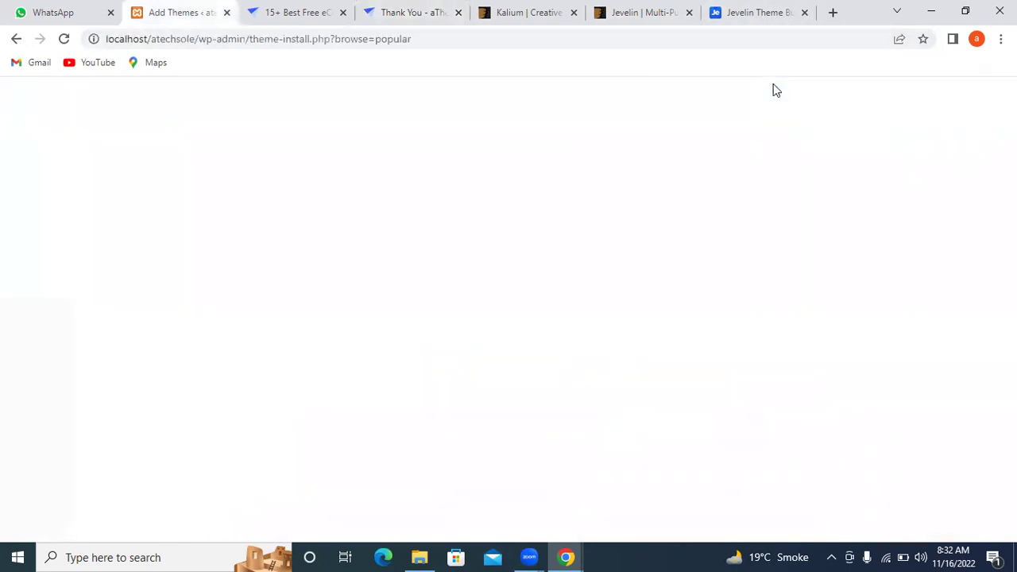
key("ctrl+2")
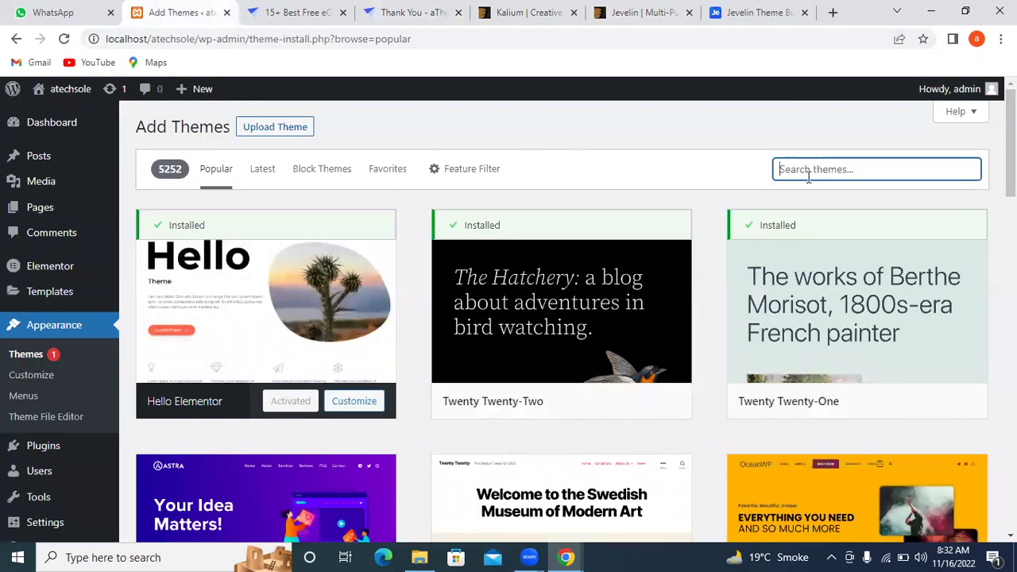
Search themes for 'botiga', look at the Botiga result, then clear the search
left_click(808, 178)
type("botiga")
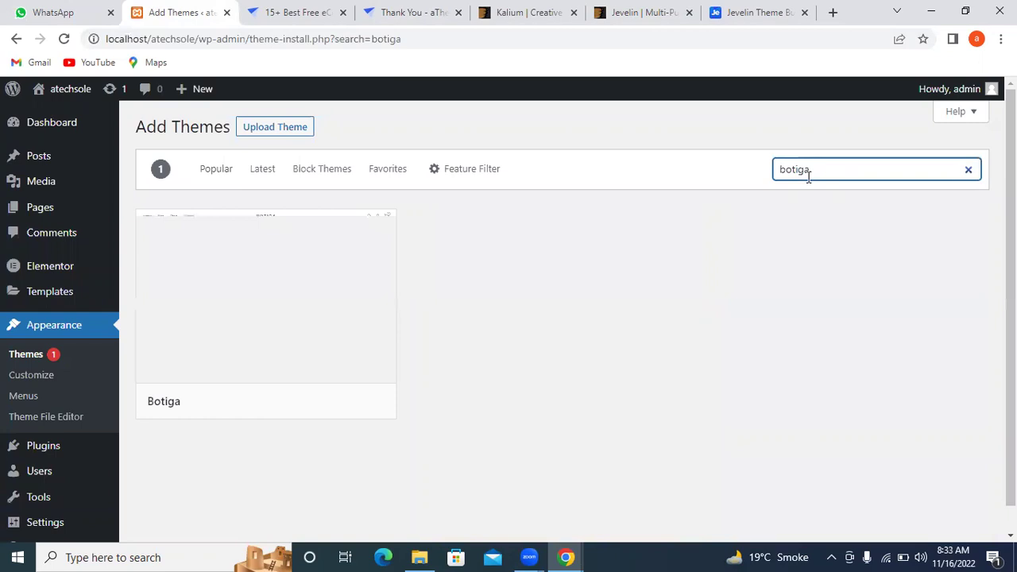
mouse_move(266, 315)
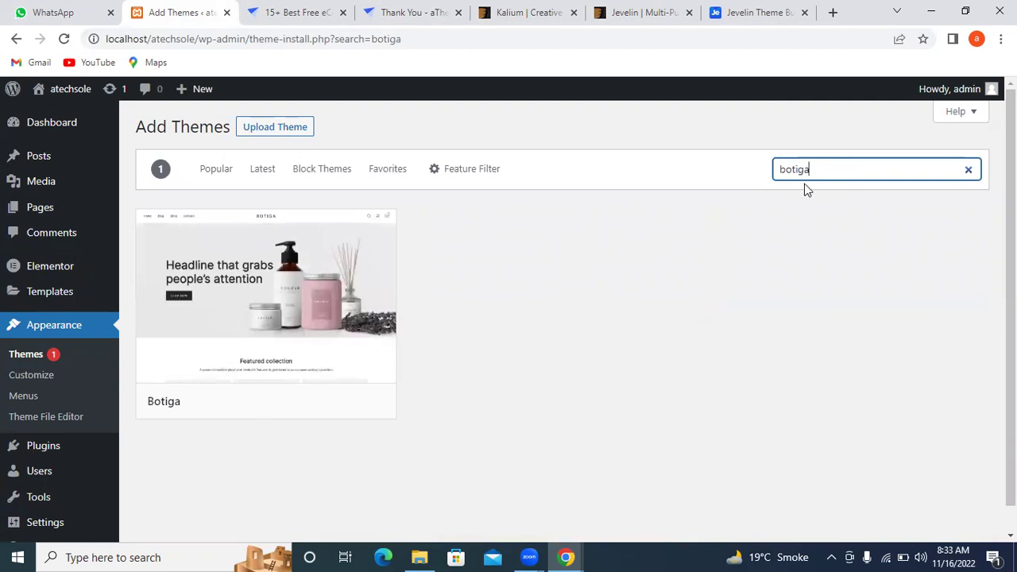
left_click(968, 171)
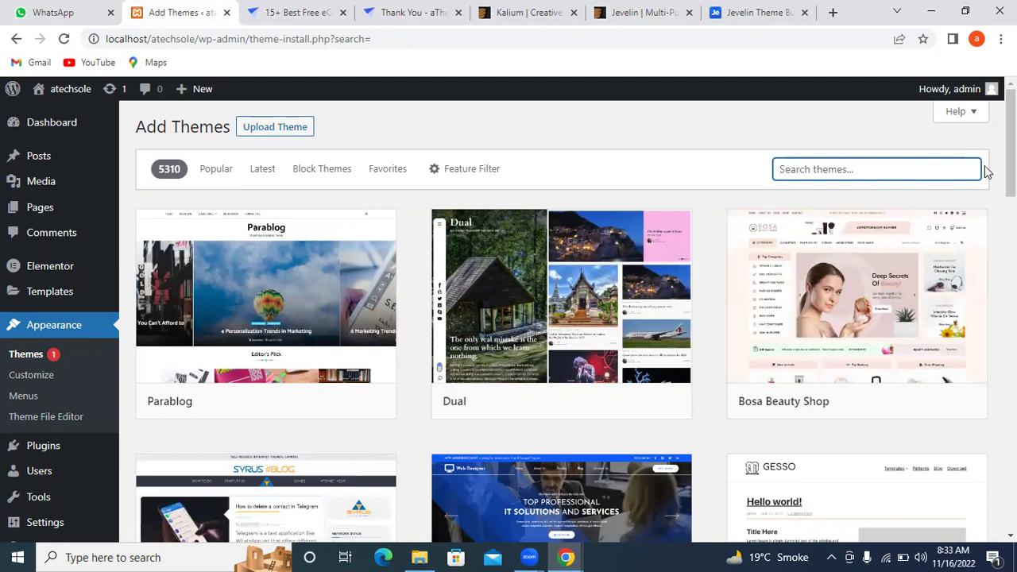
scroll(985, 168, "down", 3)
scroll(945, 147, "down", 5)
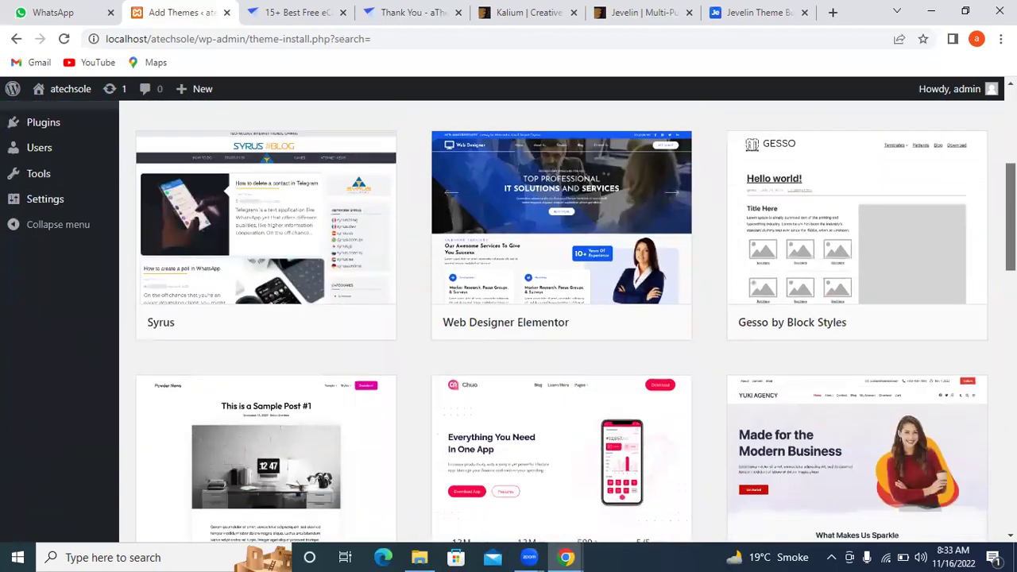
scroll(576, 321, "down", 6)
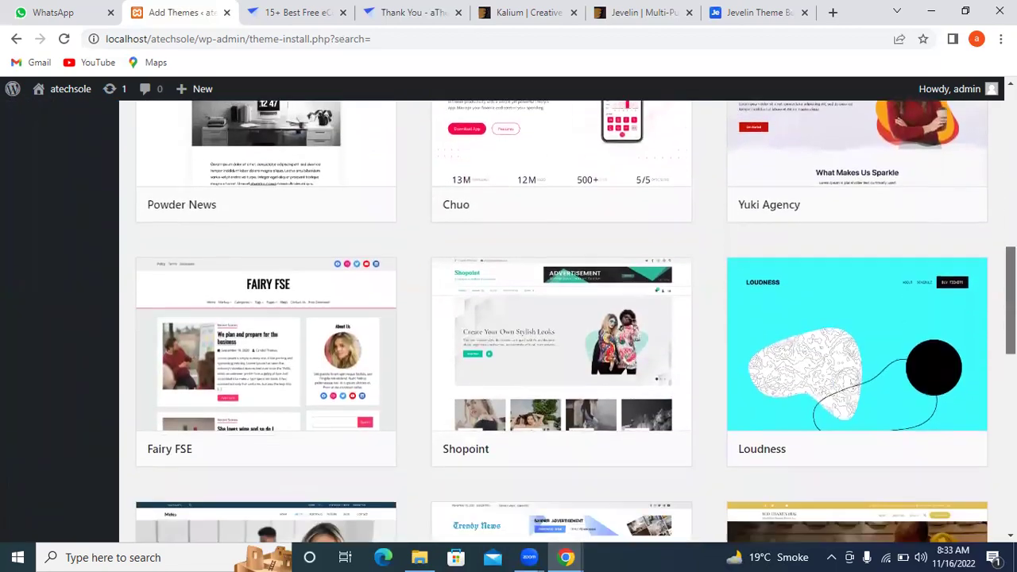
scroll(992, 382, "down", 3)
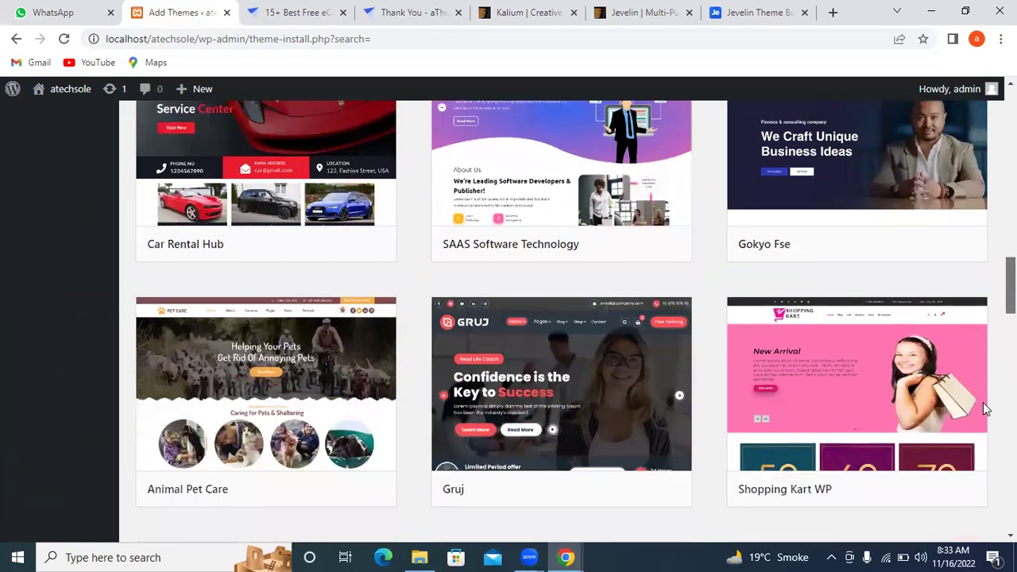
scroll(983, 417, "down", 4)
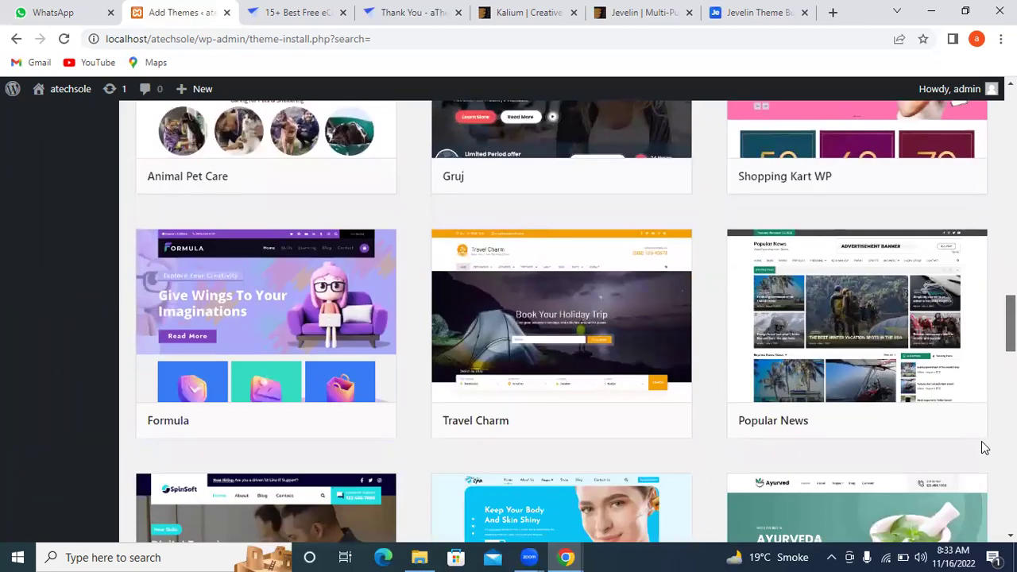
scroll(984, 448, "down", 4)
scroll(972, 482, "down", 2)
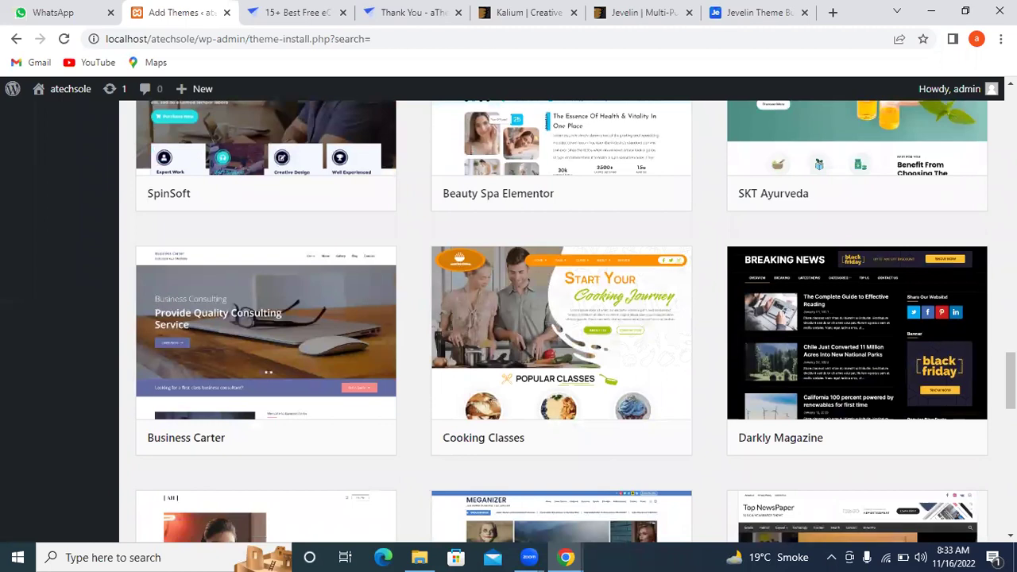
scroll(576, 334, "down", 5)
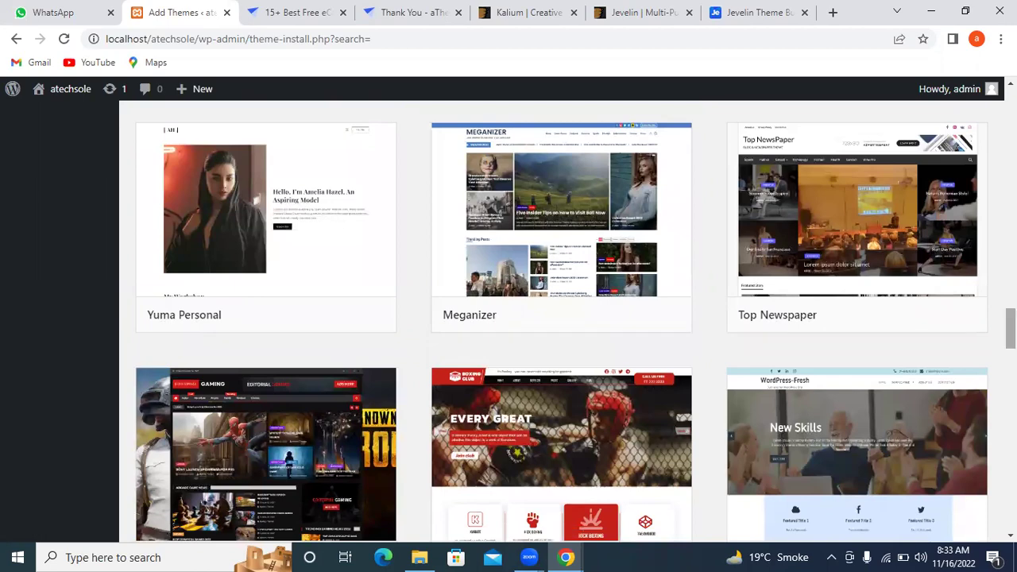
scroll(561, 322, "down", 2)
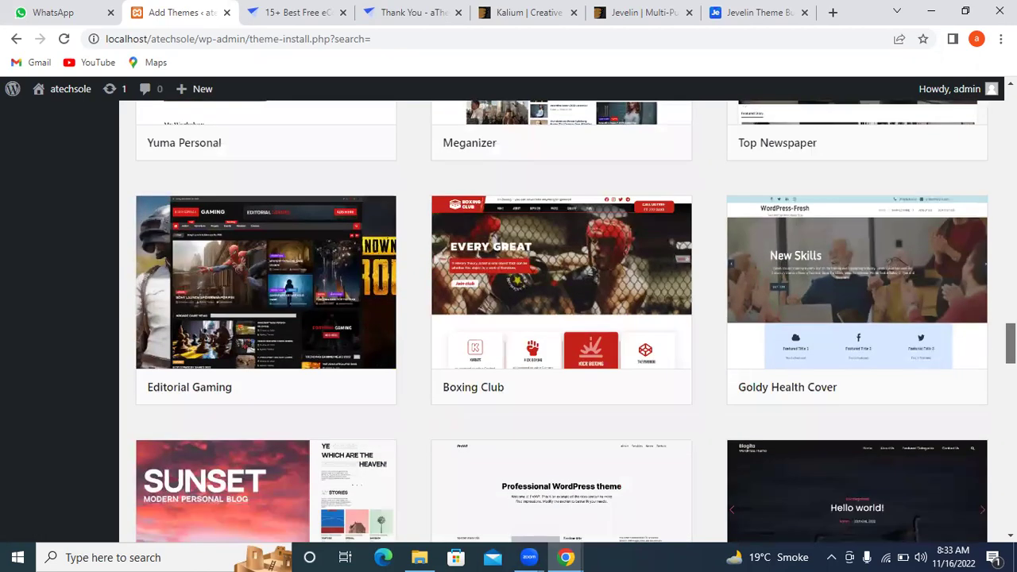
scroll(561, 322, "up", 20)
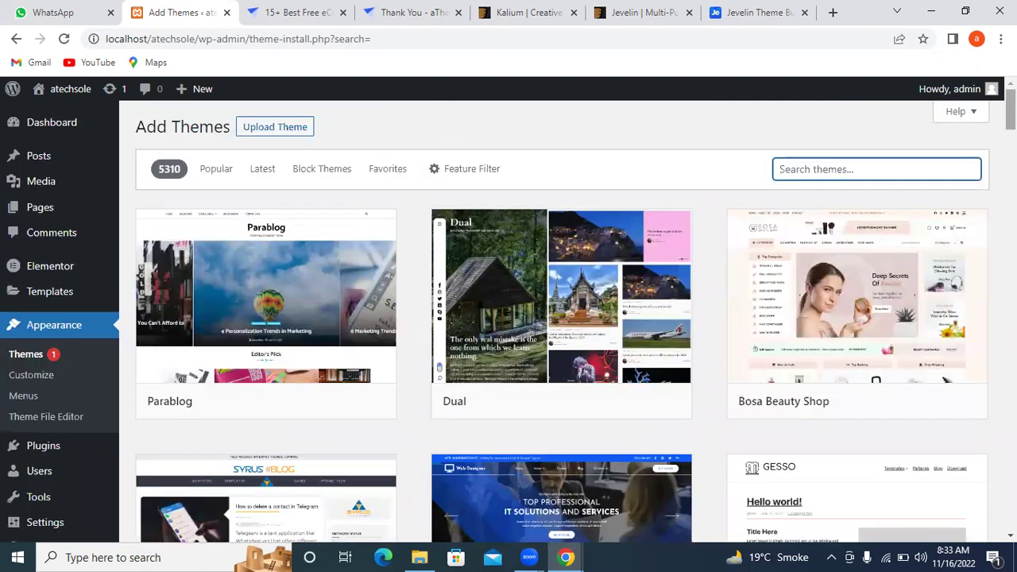
Search for 'woostify', install the Woostify theme and start activating it
type("woostify")
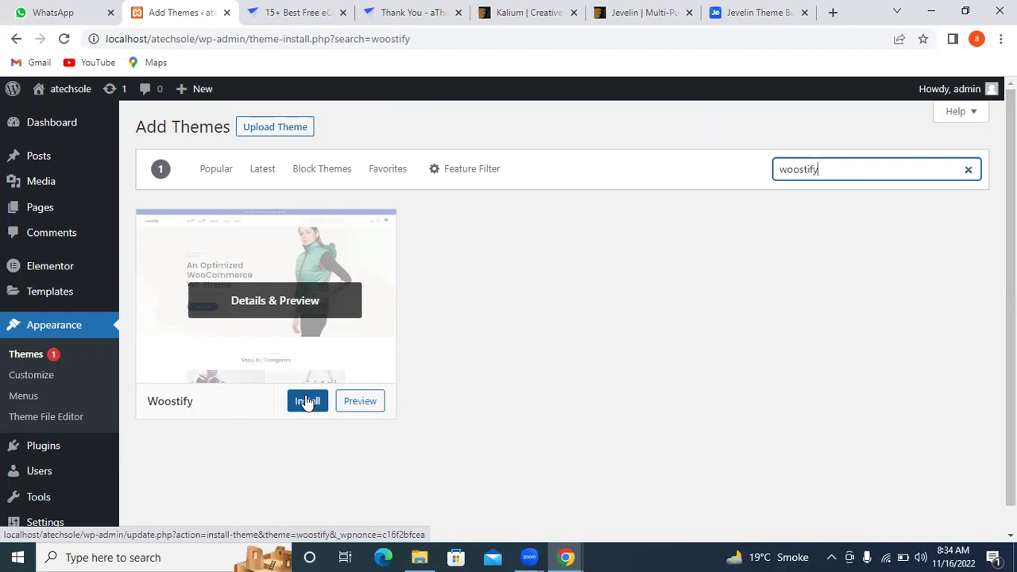
left_click(308, 403)
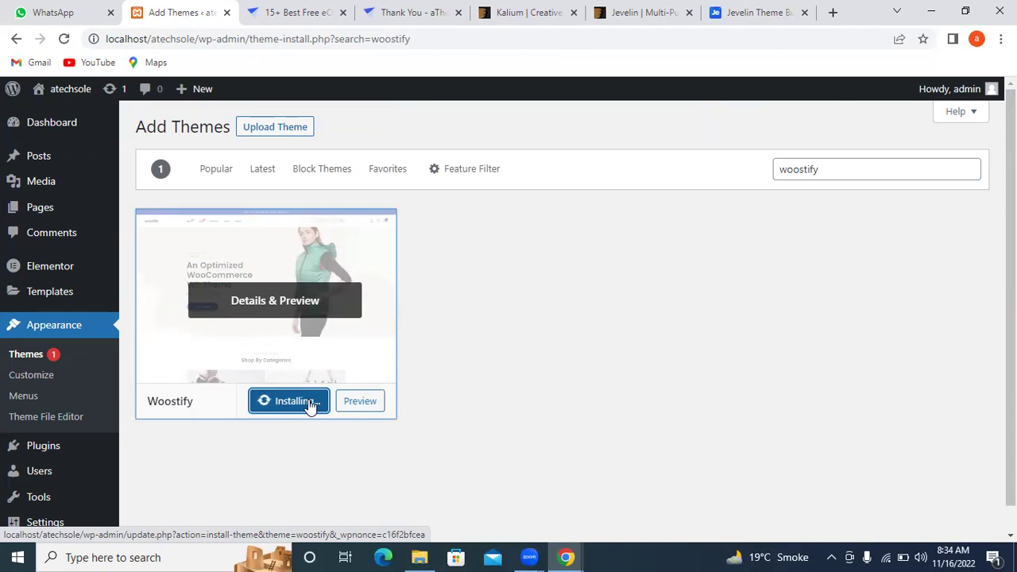
left_click(407, 12)
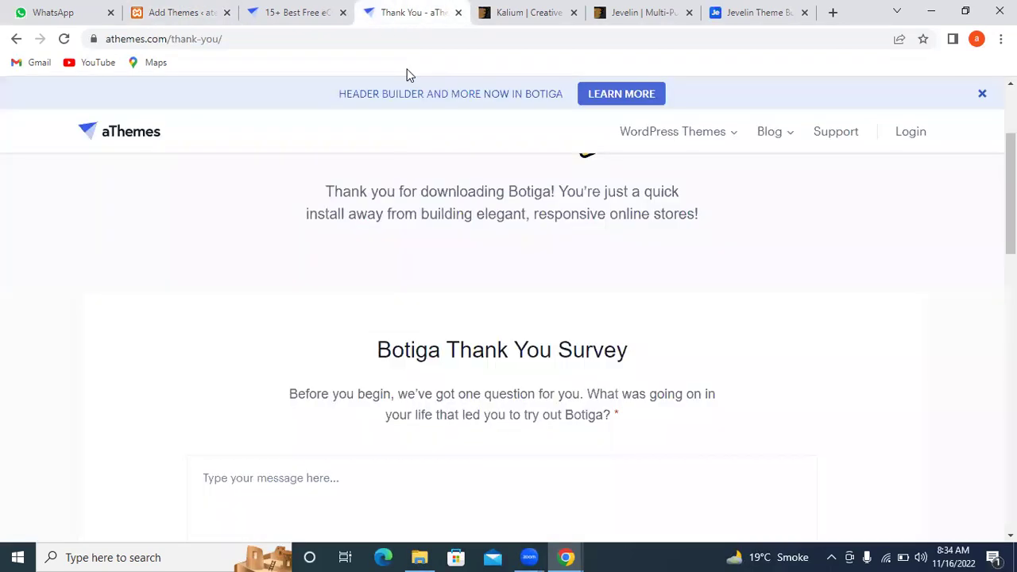
left_click(175, 12)
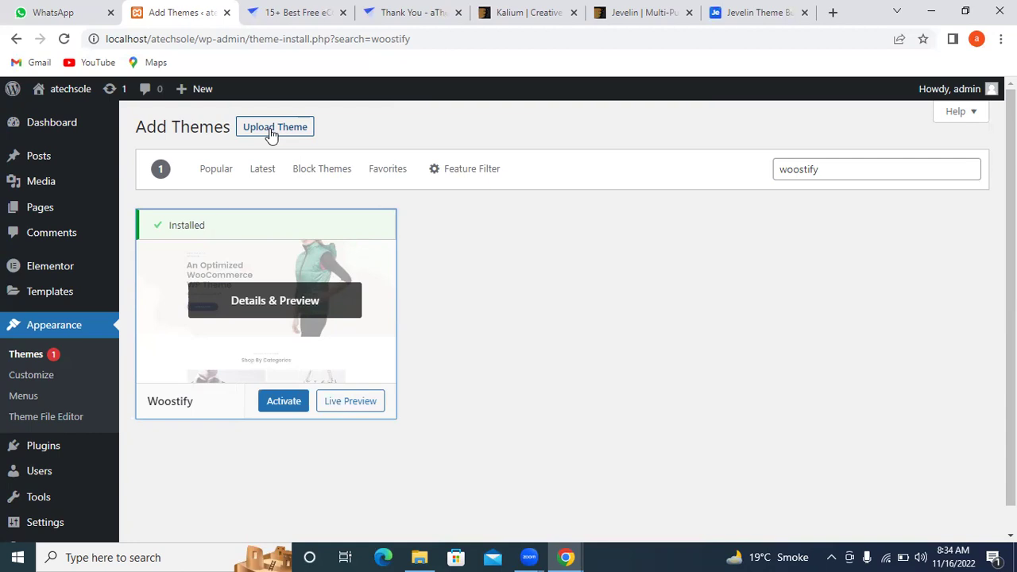
left_click(283, 405)
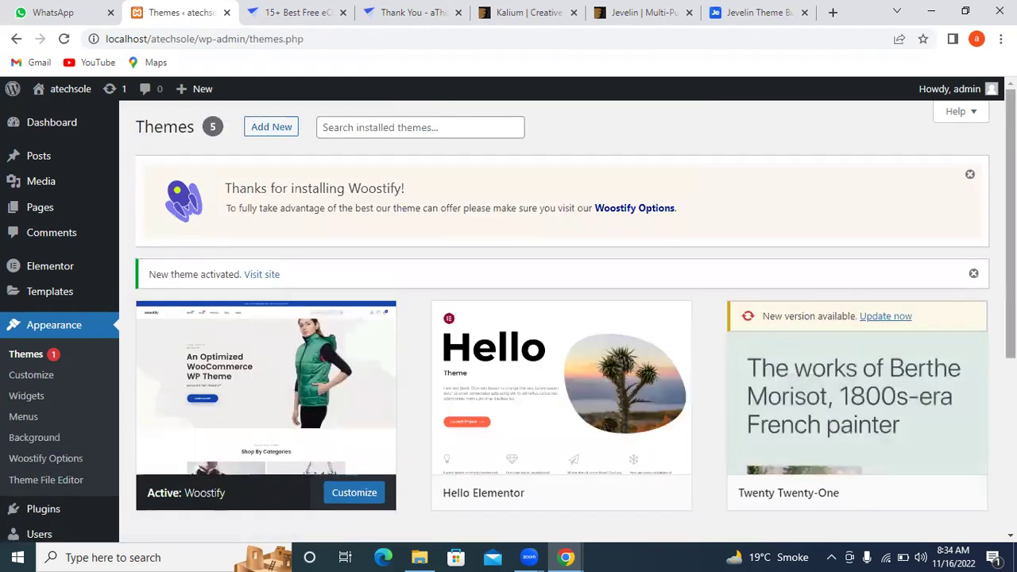
Delete the Twenty Twenty-Two theme from its theme details
scroll(556, 334, "down", 2)
scroll(576, 320, "down", 2)
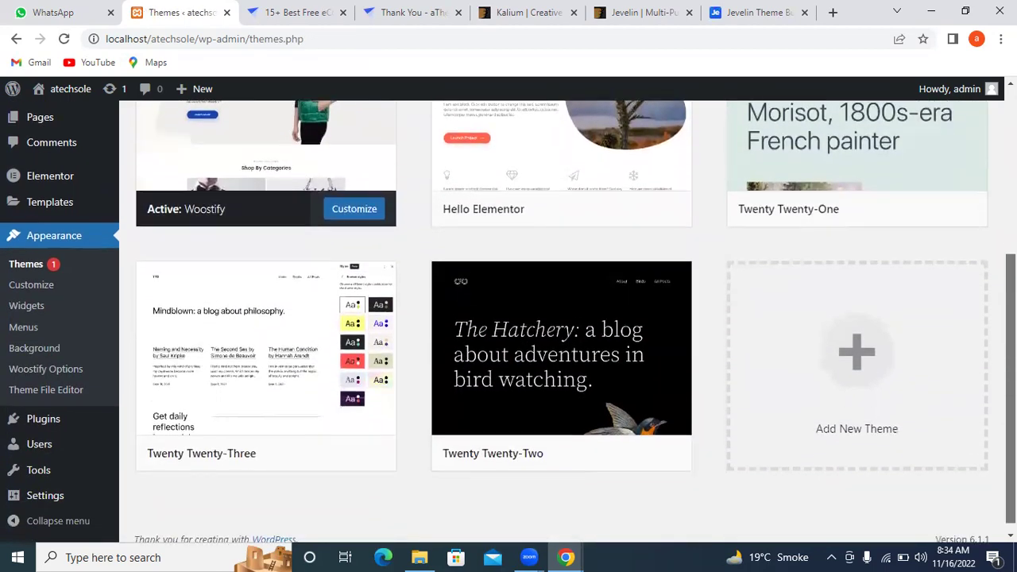
mouse_move(538, 421)
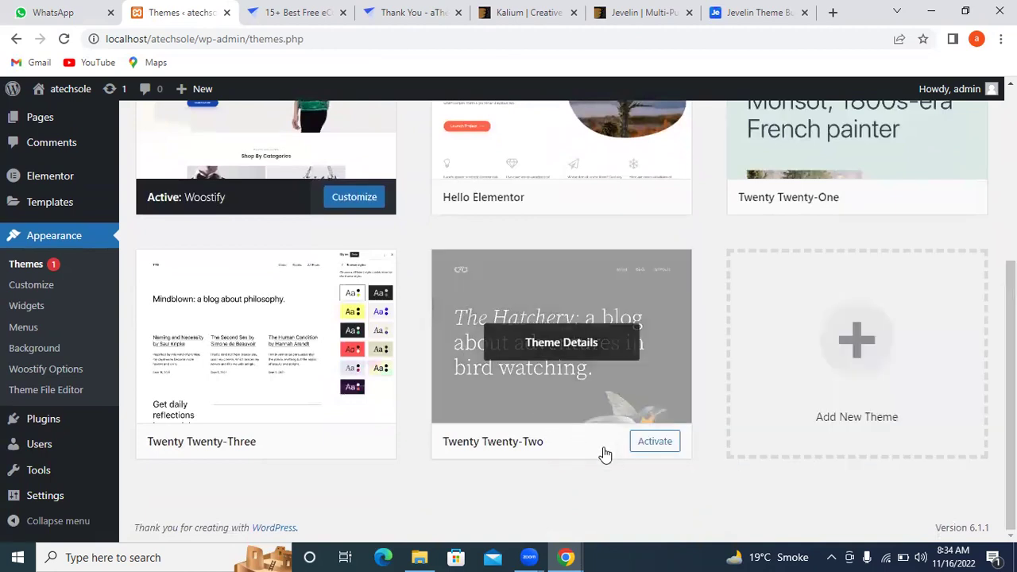
right_click(523, 361)
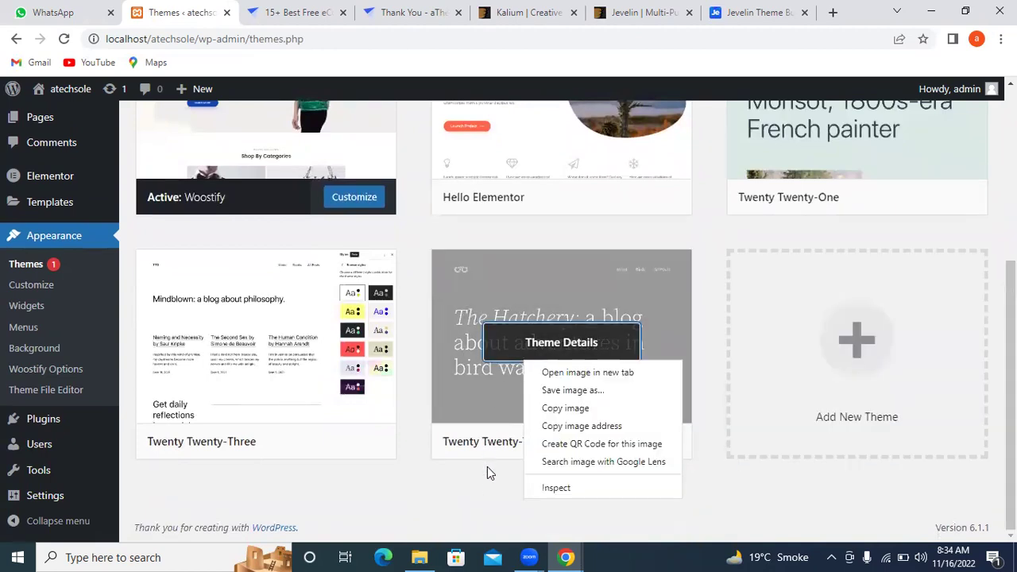
left_click(489, 492)
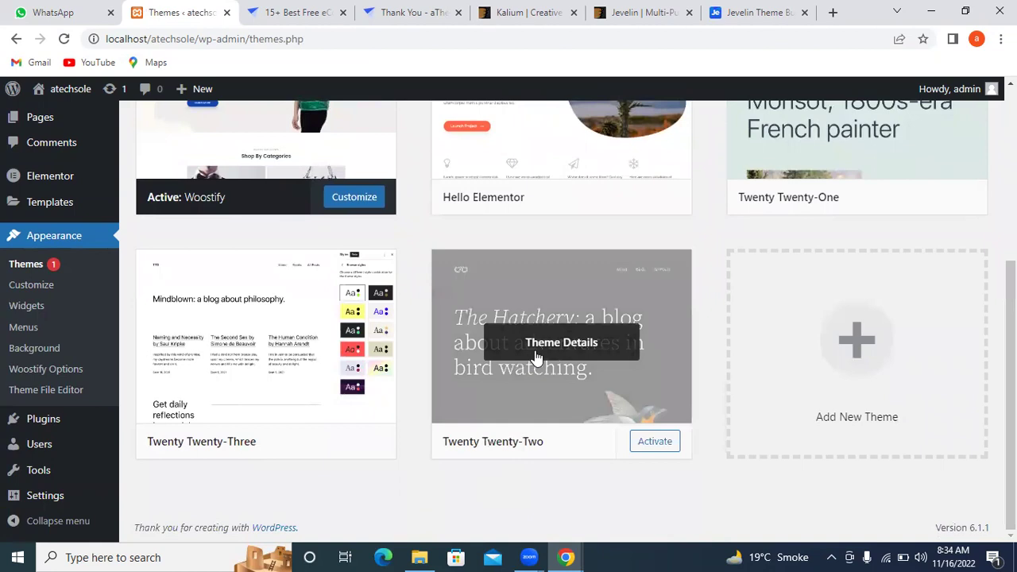
left_click(534, 350)
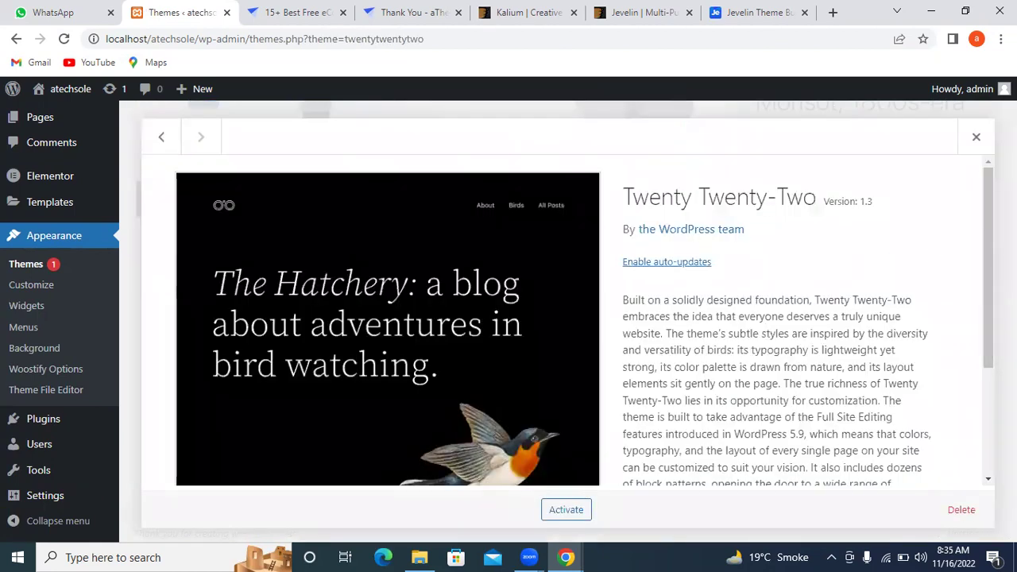
left_click(963, 509)
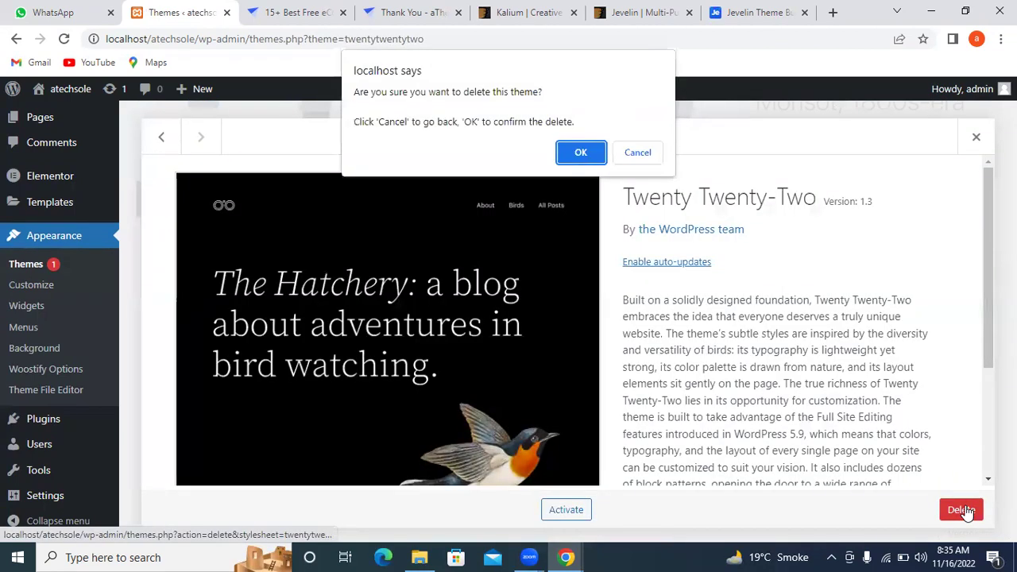
left_click(595, 158)
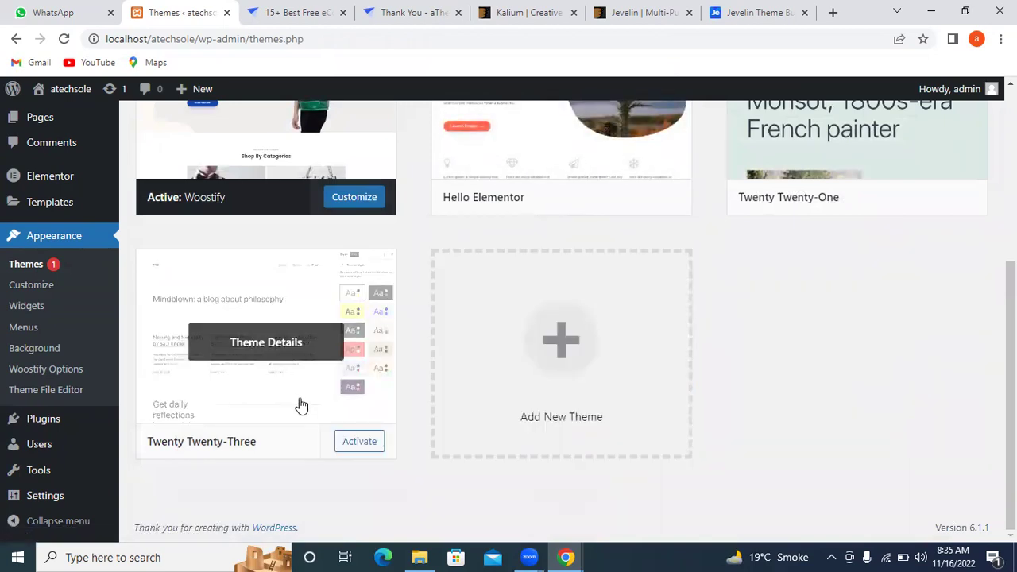
Delete the Twenty Twenty-Three and Twenty Twenty-One themes
left_click(243, 347)
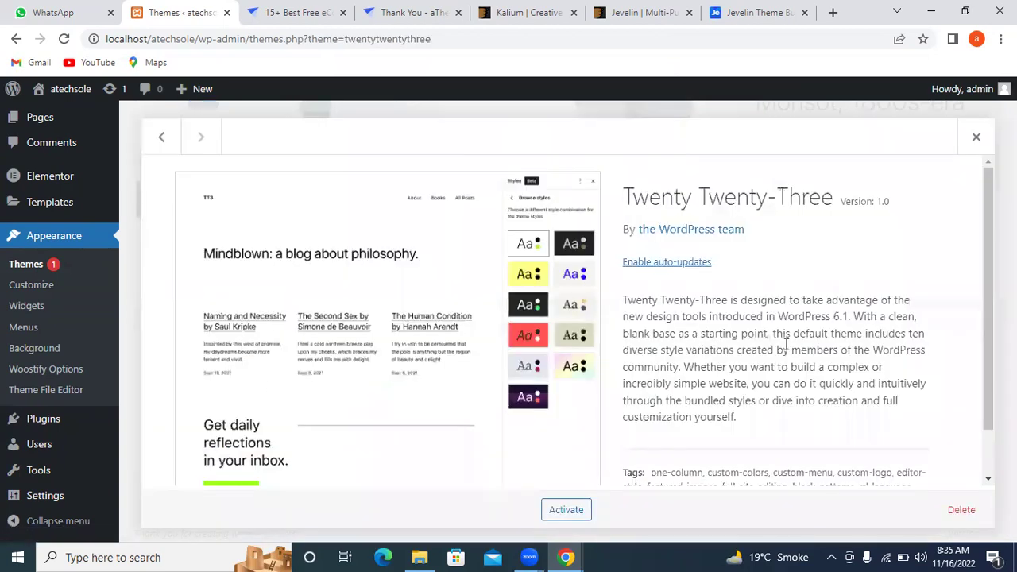
left_click(957, 513)
left_click(579, 153)
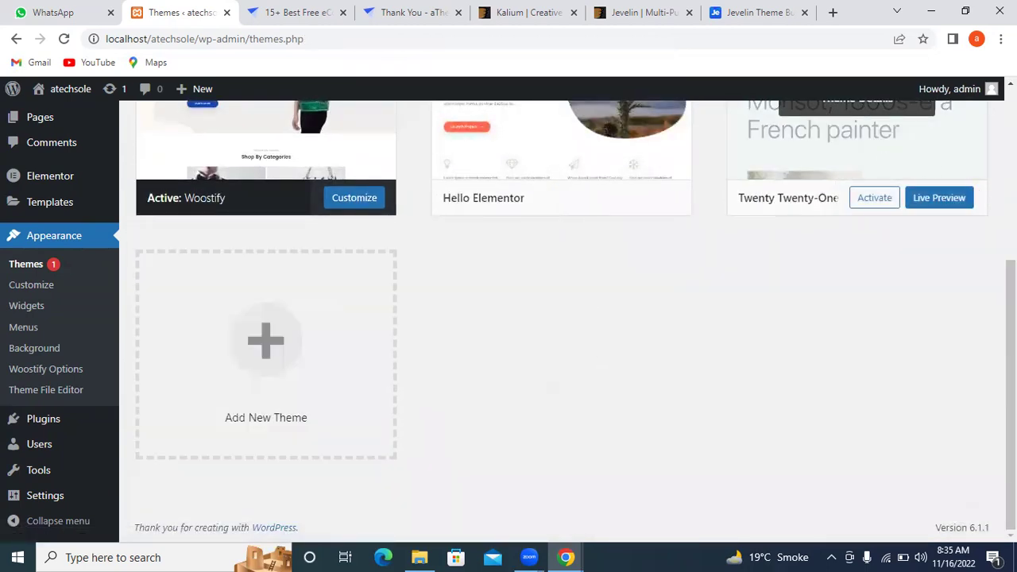
scroll(509, 317, "up", 2)
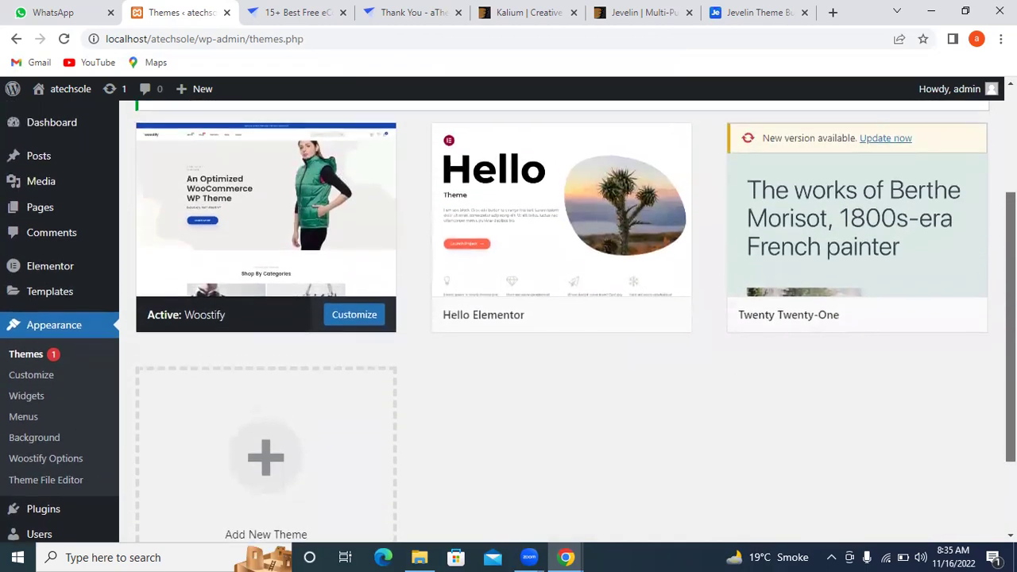
left_click(872, 251)
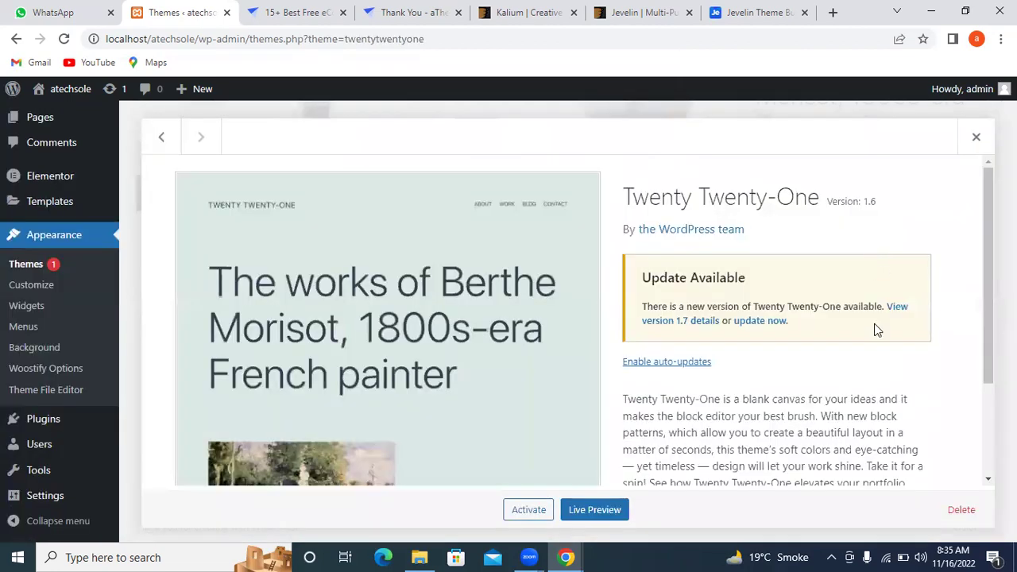
left_click(961, 510)
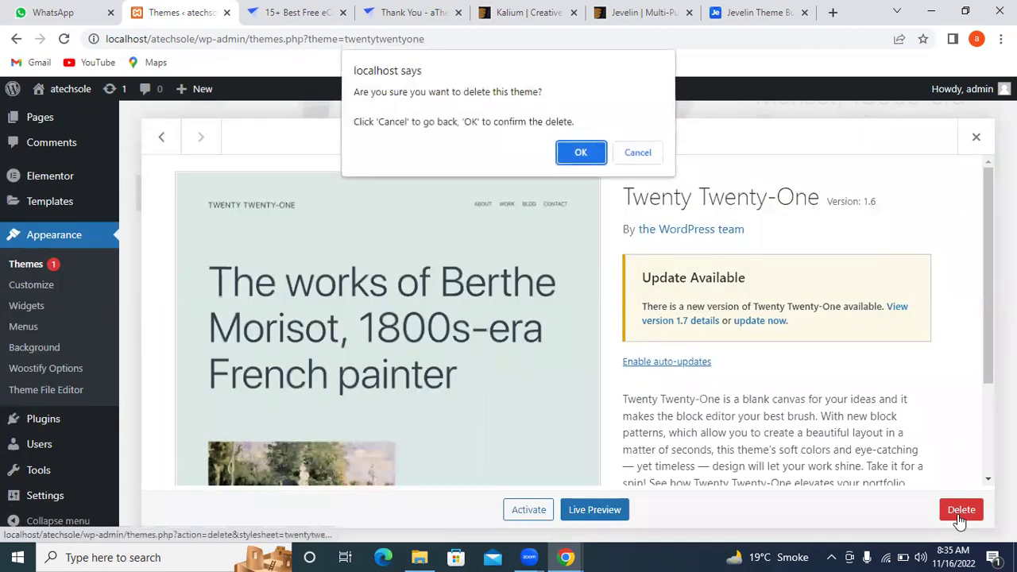
left_click(582, 152)
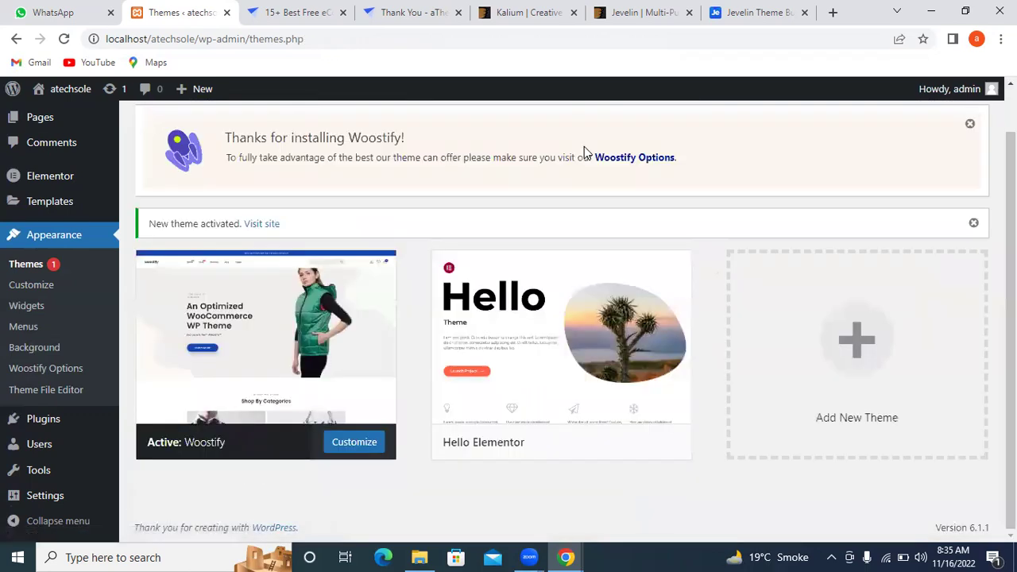
Start deleting Hello Elementor and answer its confirmation prompt
left_click(550, 339)
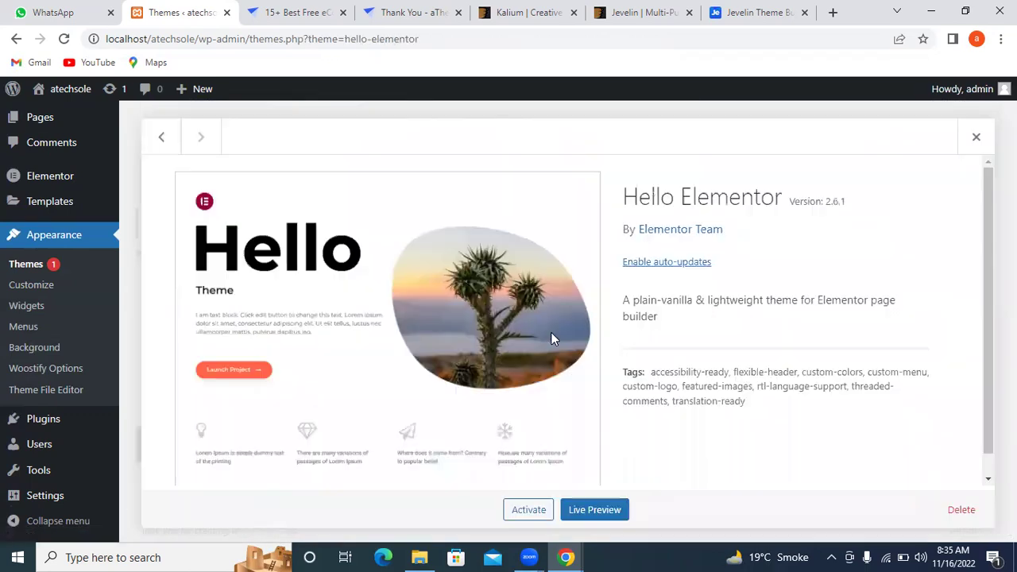
left_click(959, 509)
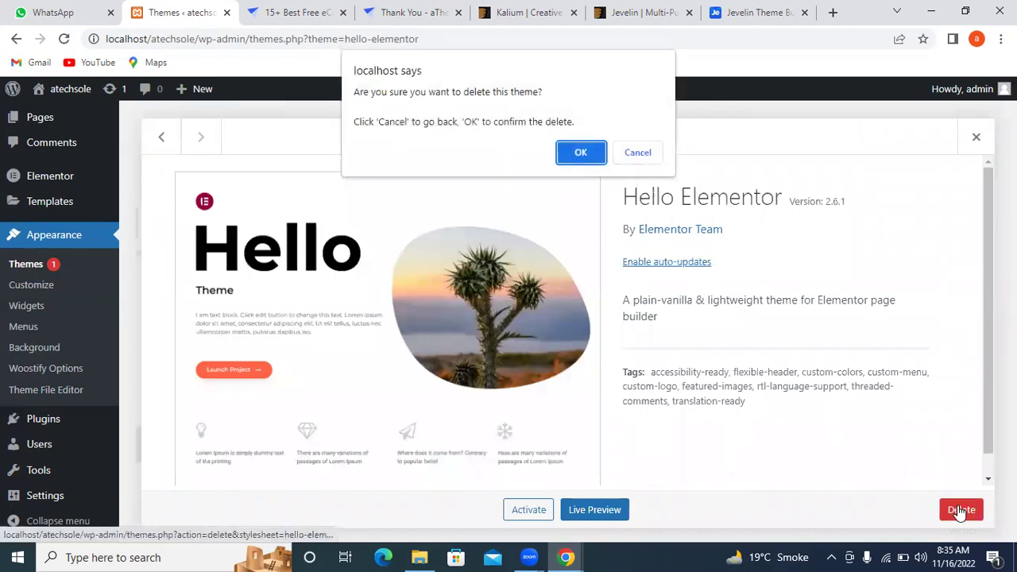
left_click(580, 152)
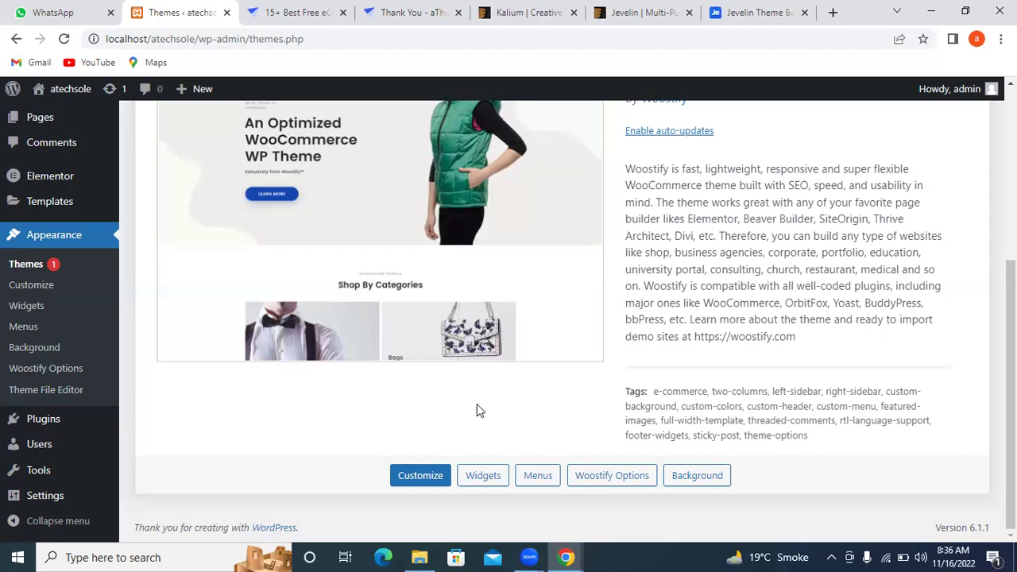
Reload Appearance > Themes to confirm Woostify is the only installed theme
left_click_drag(1011, 381, 1010, 216)
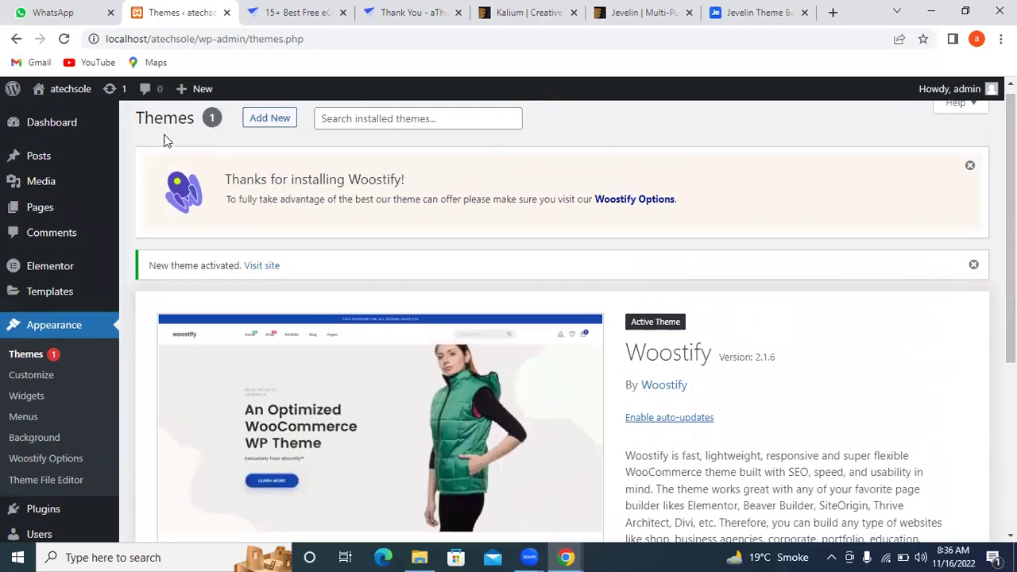
left_click(39, 358)
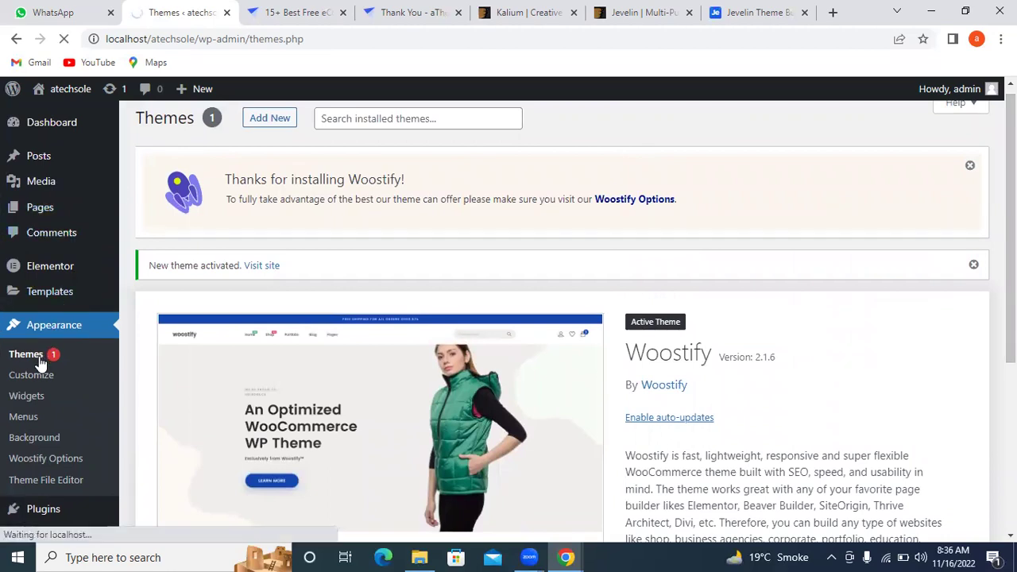
scroll(40, 361, "down", 3)
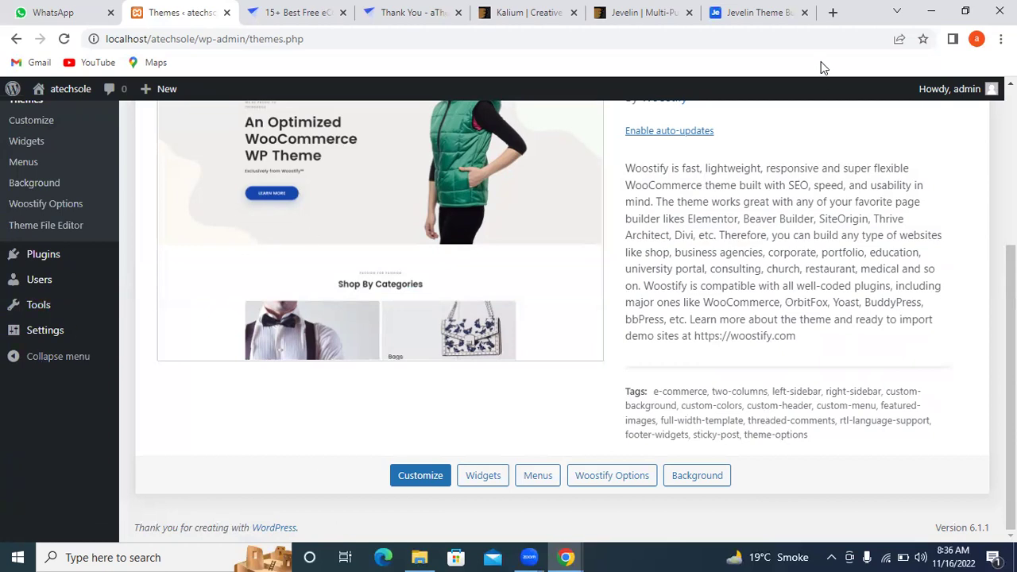
Open localhost/atechsole in a new tab, preview the Woostify front end, then return to Themes
key("ctrl+t")
type("lo")
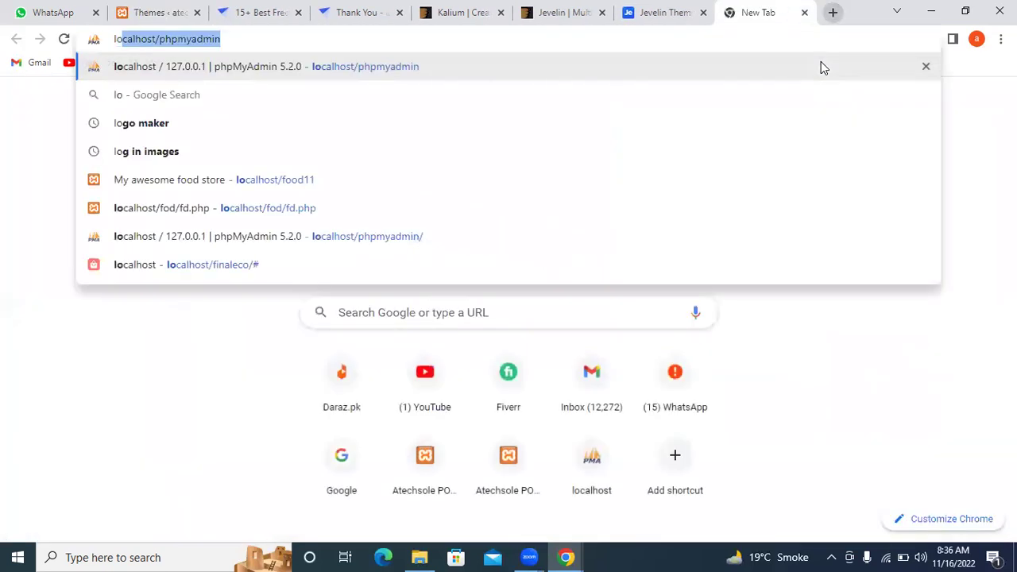
key("Right")
key("BackSpace")
key("BackSpace")
key("BackSpace")
key("BackSpace")
key("BackSpace")
key("BackSpace")
key("BackSpace")
key("BackSpace")
key("BackSpace")
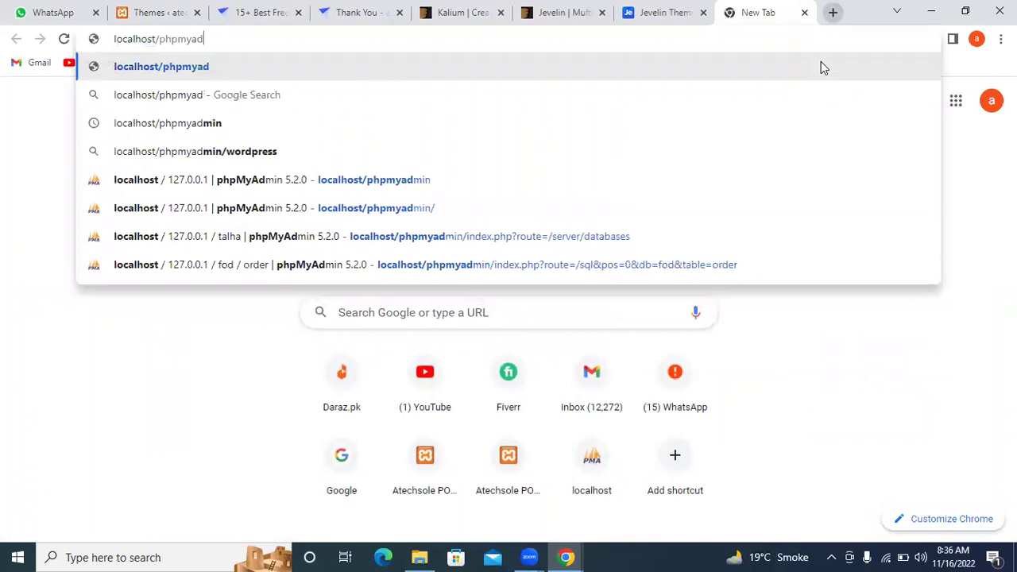
key("BackSpace")
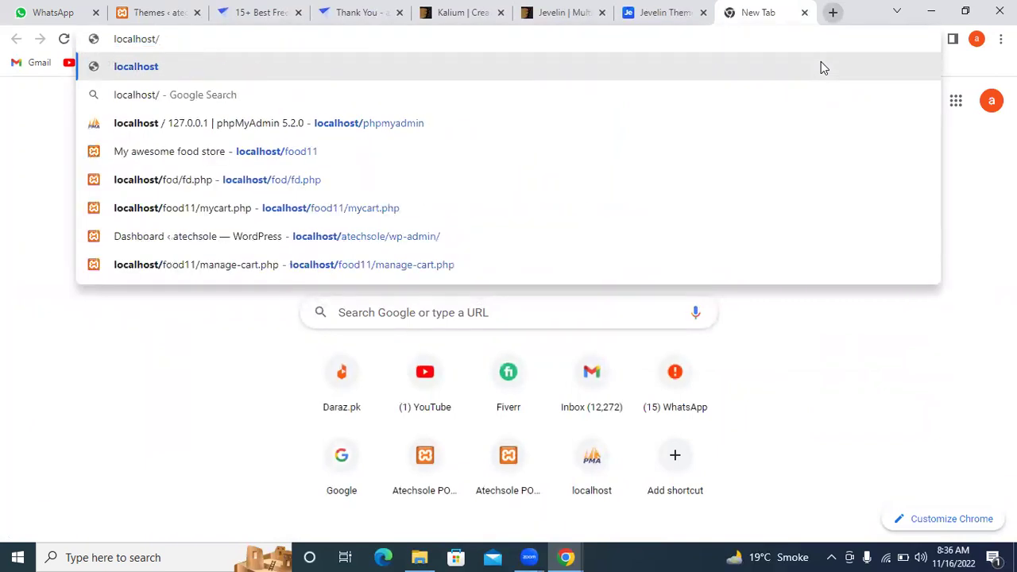
type("atec")
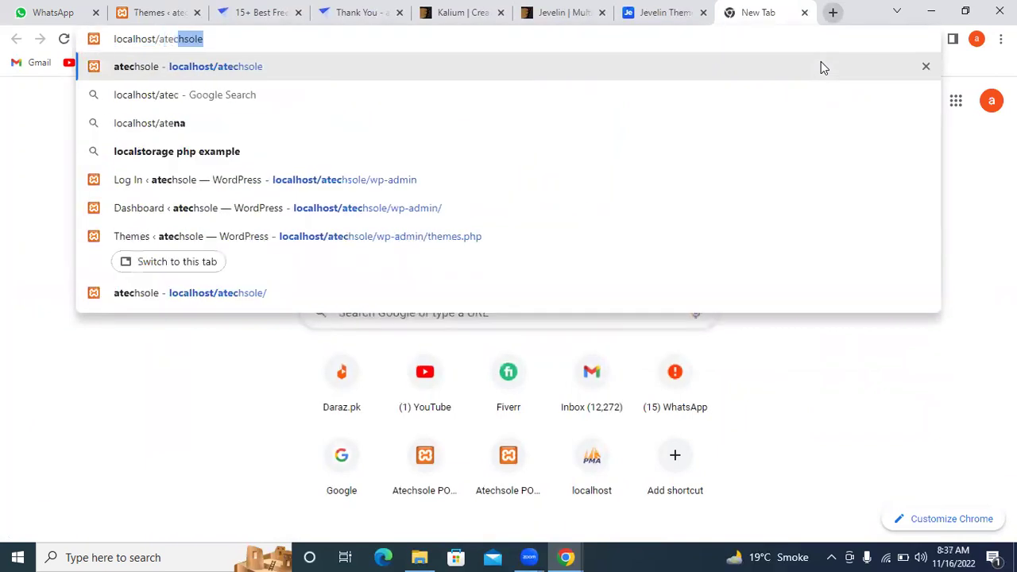
key("Return")
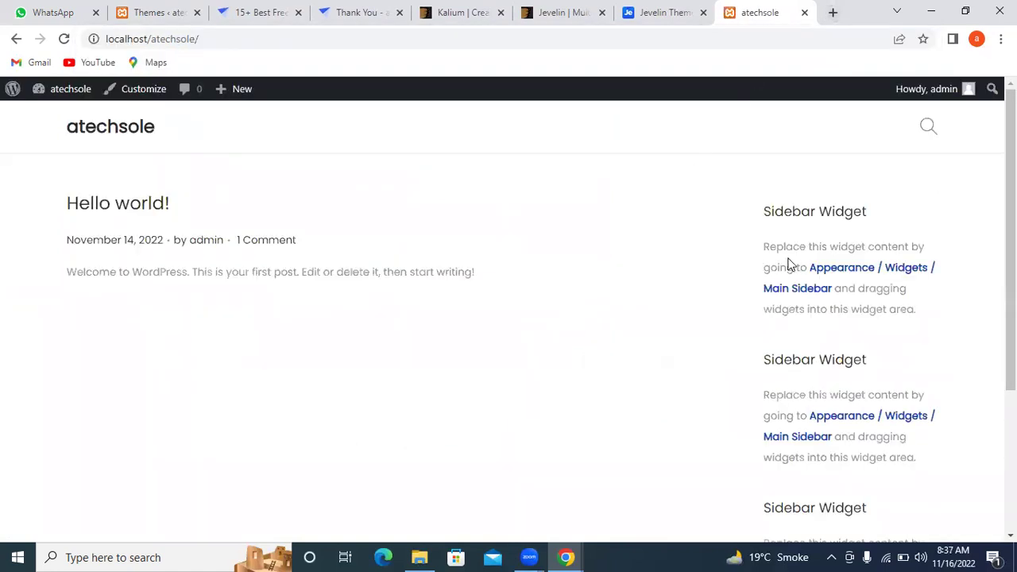
scroll(508, 318, "down", 2)
scroll(508, 318, "up", 2)
left_click(163, 14)
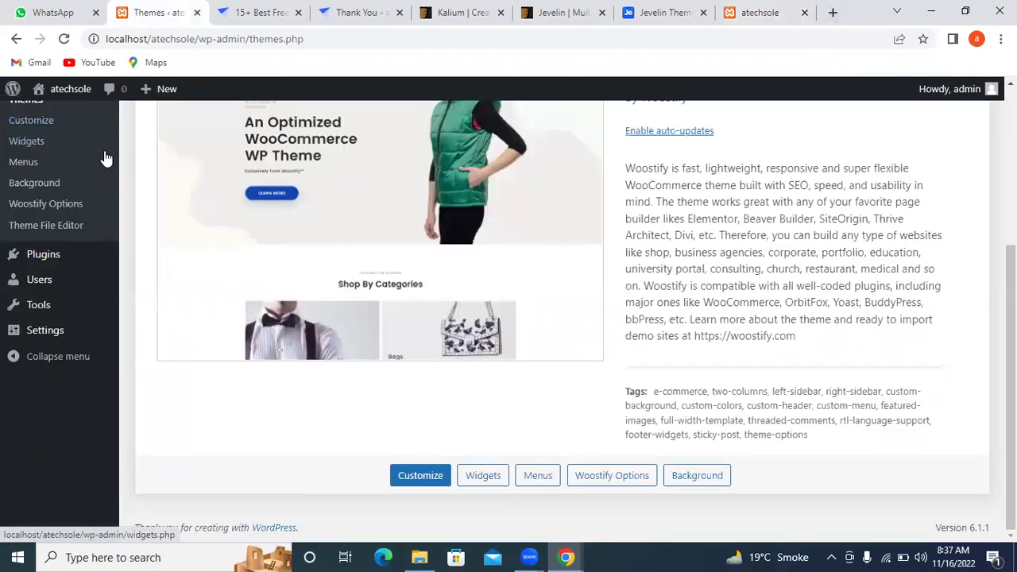
Search the plugin directory for 'woocommerce' and install the WooCommerce plugin
left_click(55, 262)
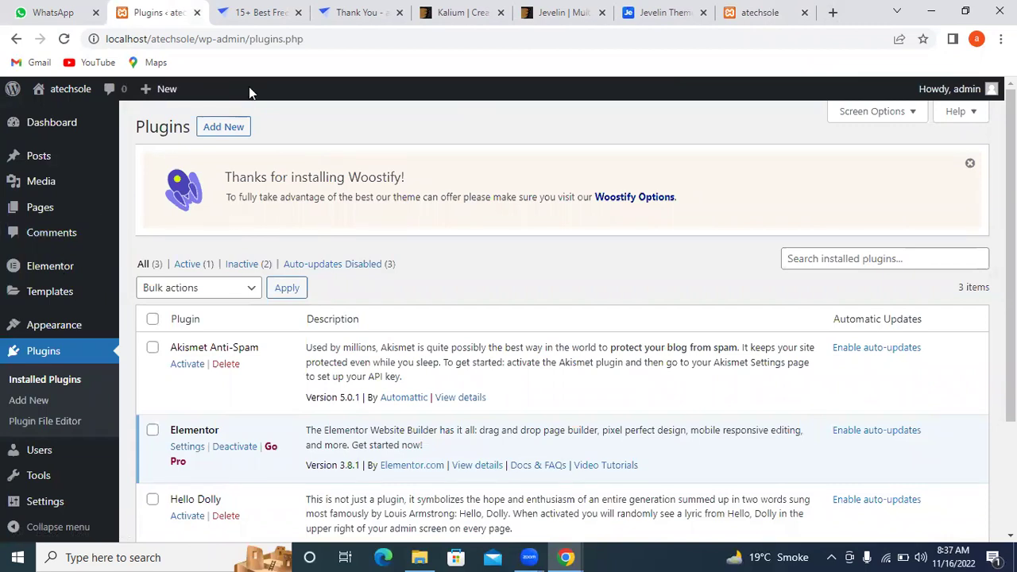
left_click(222, 137)
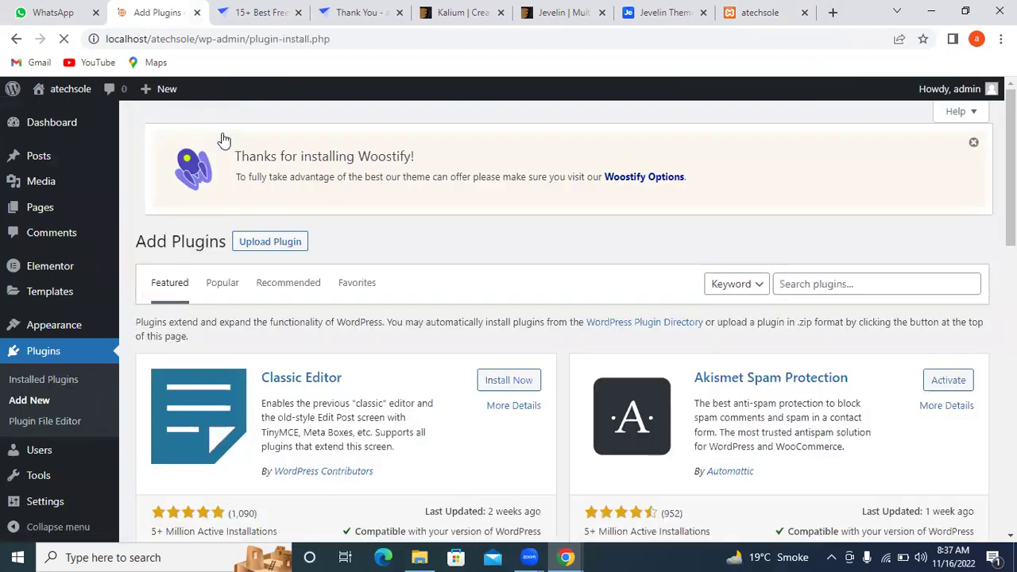
left_click(835, 265)
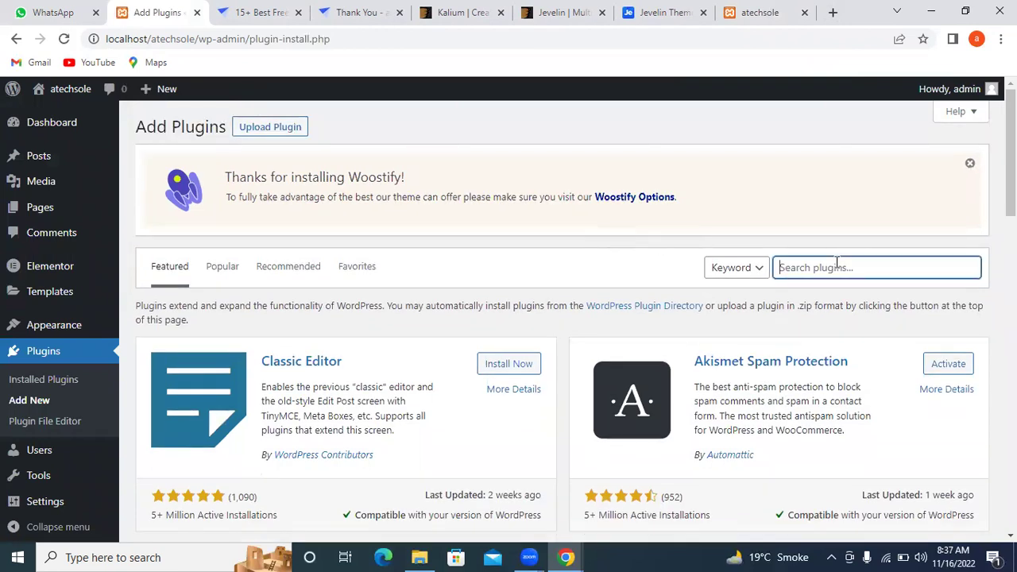
type("woocommerce")
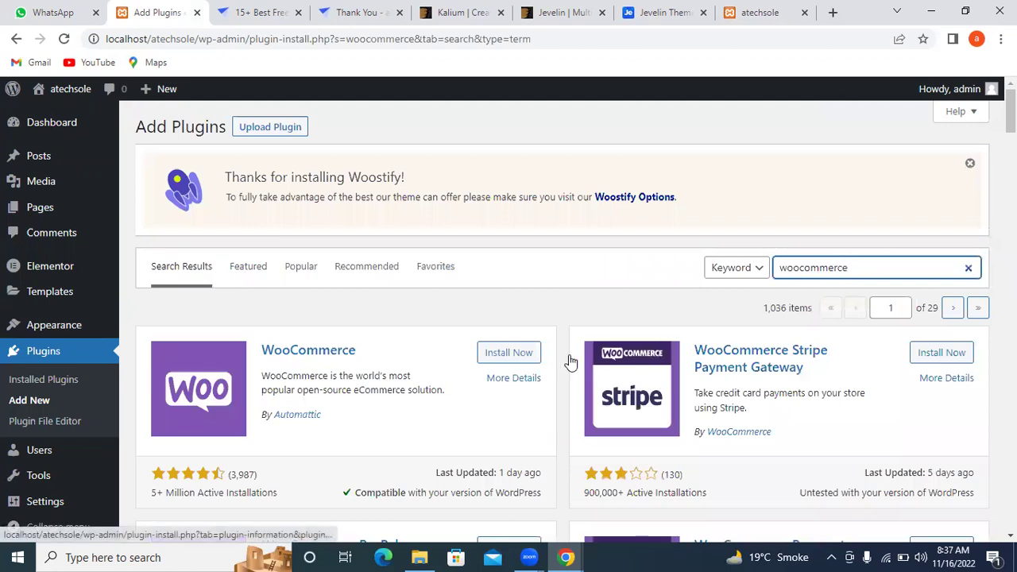
left_click(523, 359)
left_click(523, 359)
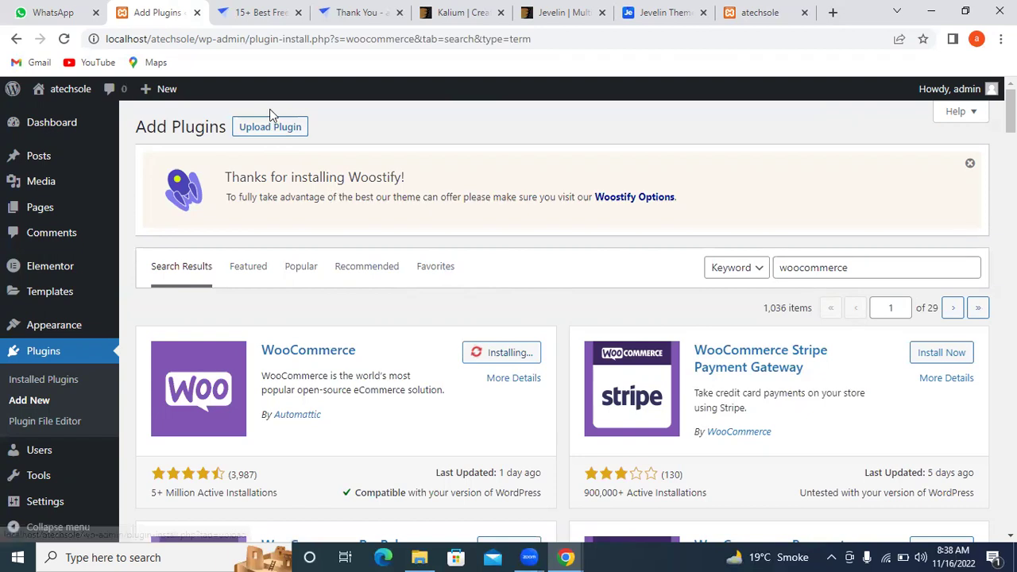
mouse_move(262, 12)
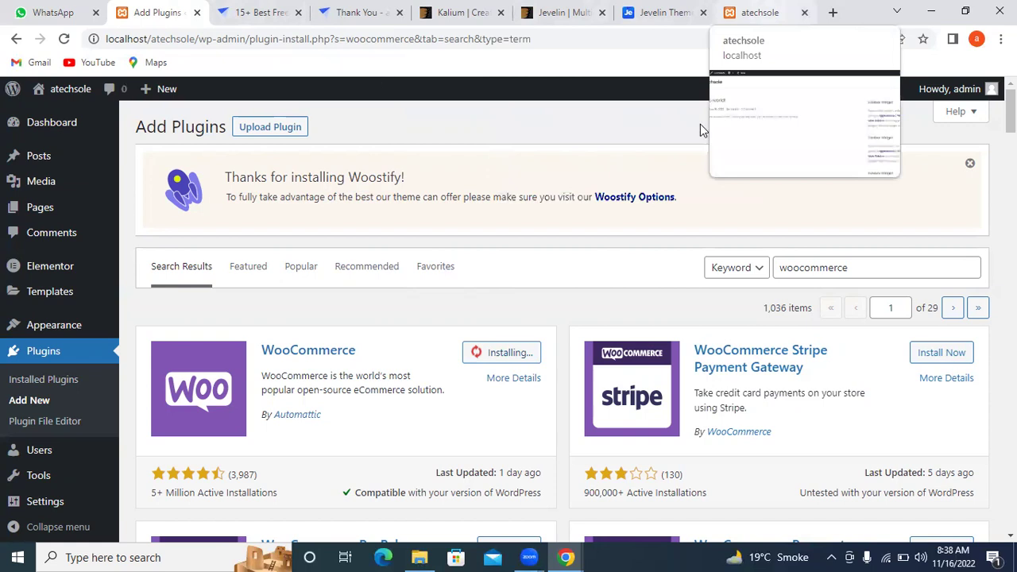
Switch to the atechsole front-page tab and open the admin Dashboard from the admin bar
left_click(759, 11)
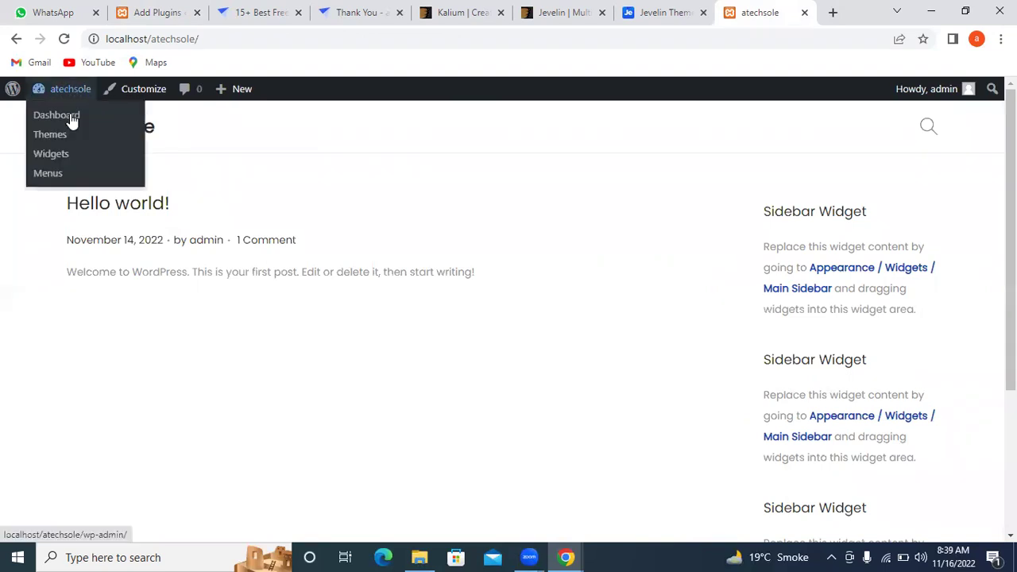
left_click(71, 116)
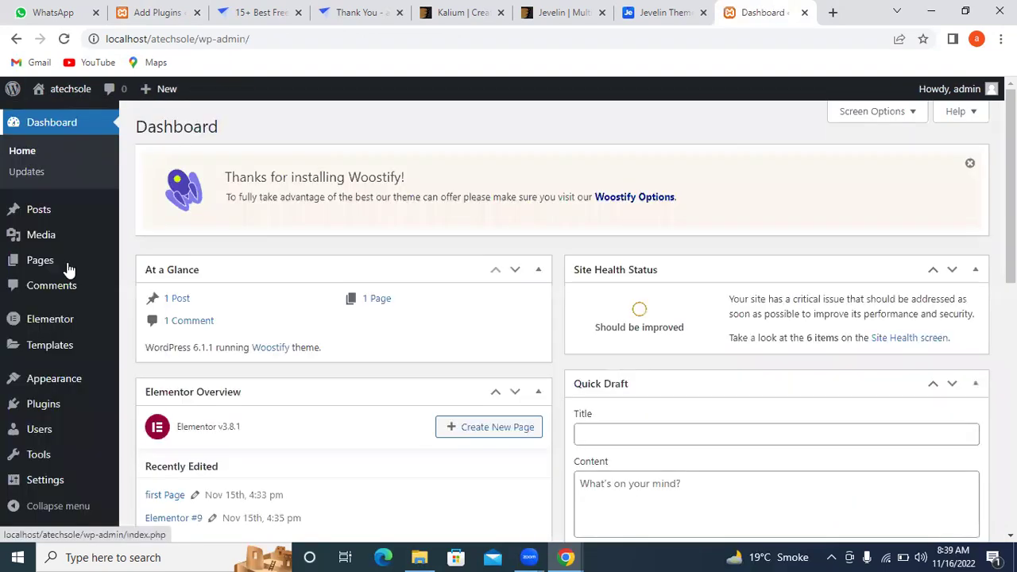
View the active Woostify theme's details under Appearance > Themes, then go back to the WooCommerce results
mouse_move(76, 387)
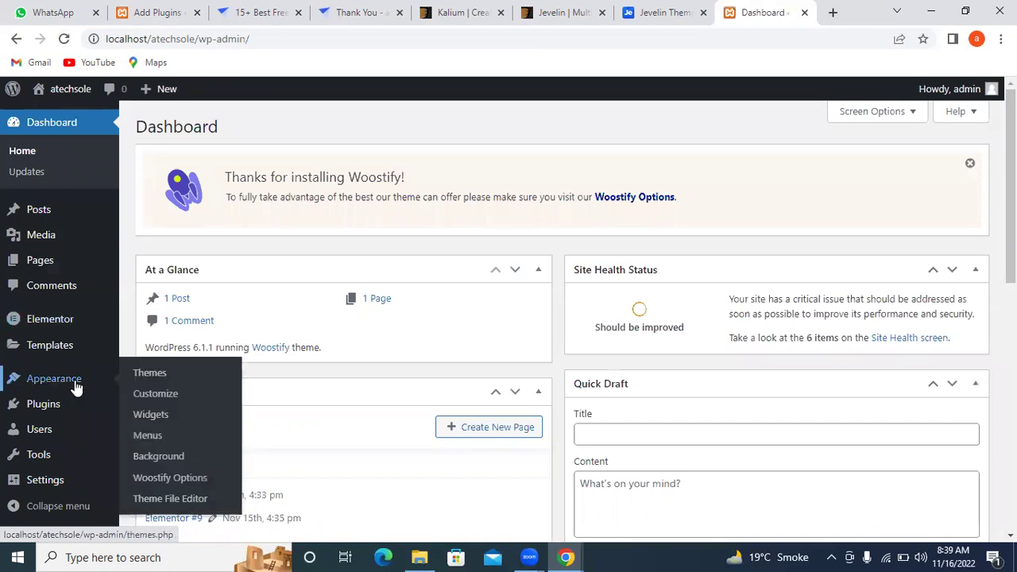
left_click(172, 378)
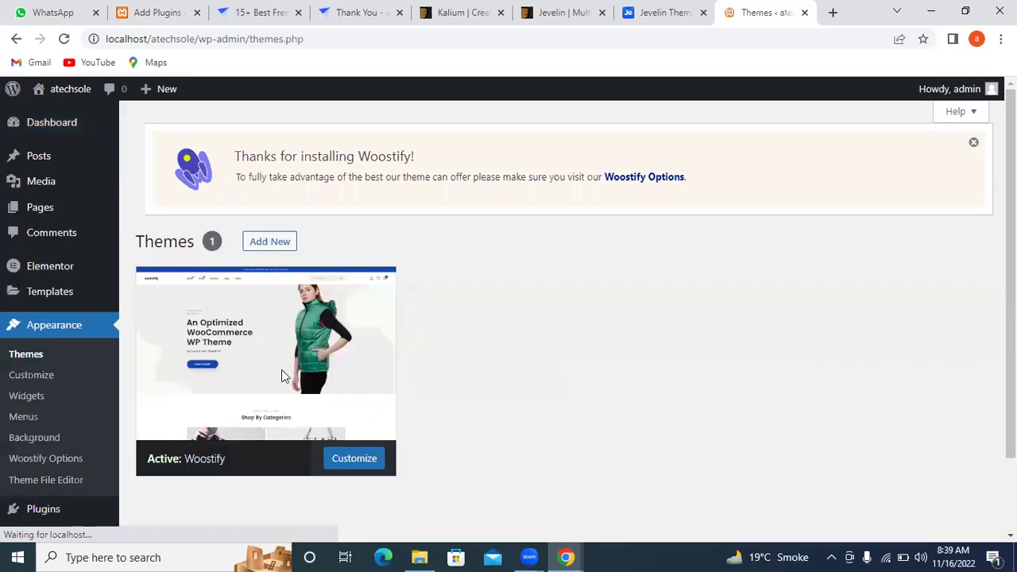
left_click(284, 374)
scroll(409, 344, "down", 5)
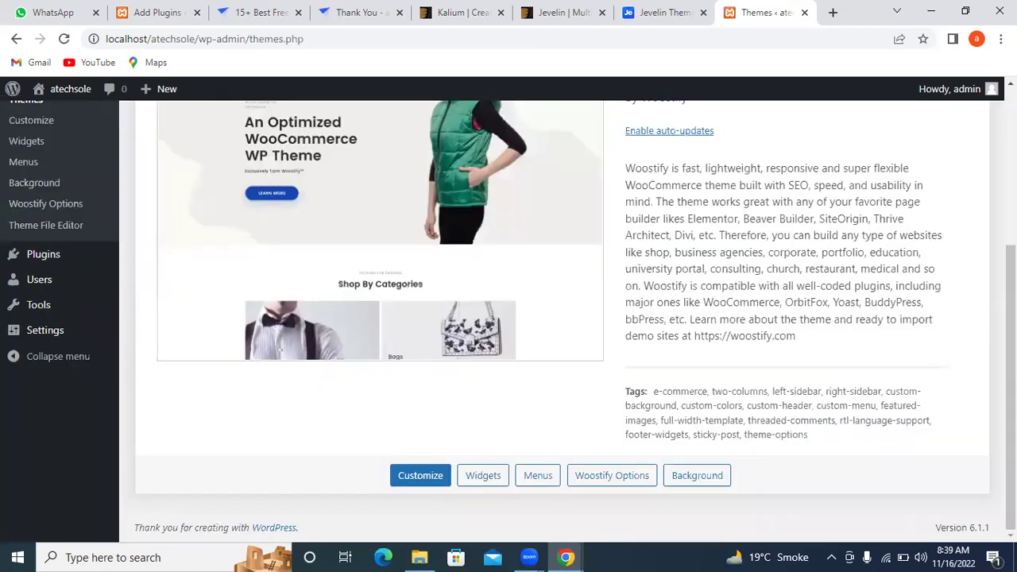
scroll(1010, 381, "up", 1)
scroll(556, 239, "up", 1)
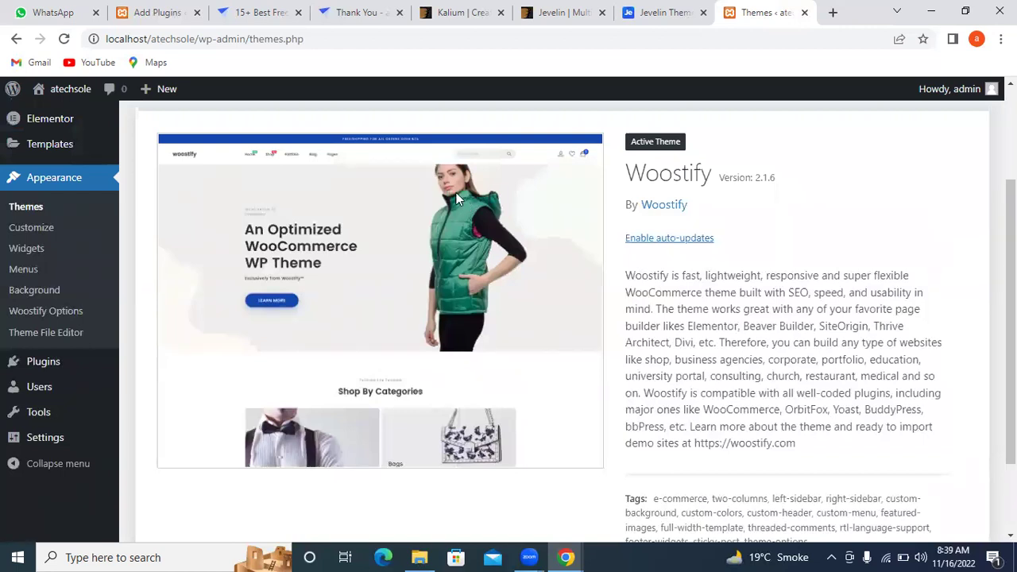
left_click(167, 14)
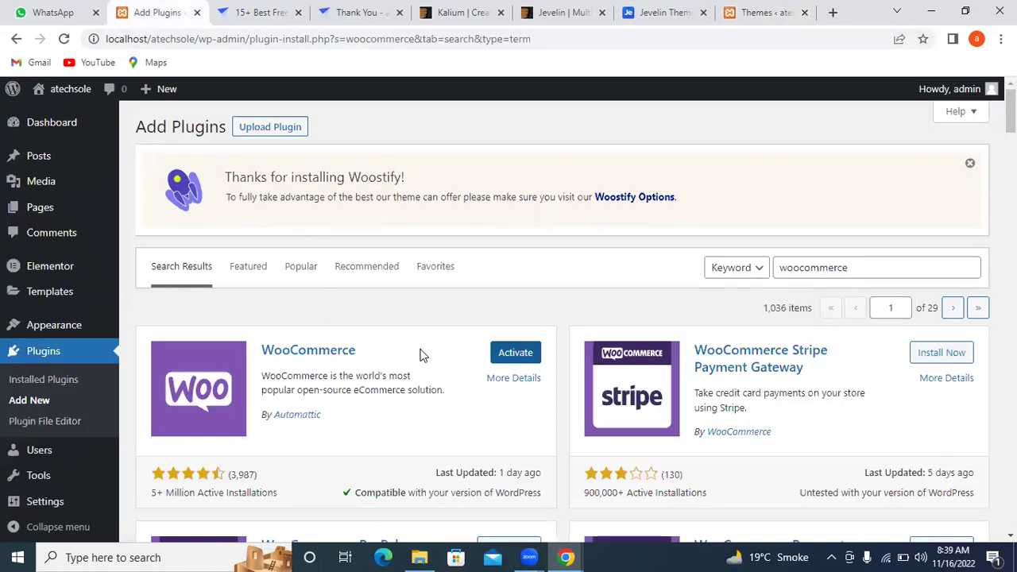
Activate the newly installed WooCommerce plugin so its setup wizard launches
left_click(503, 354)
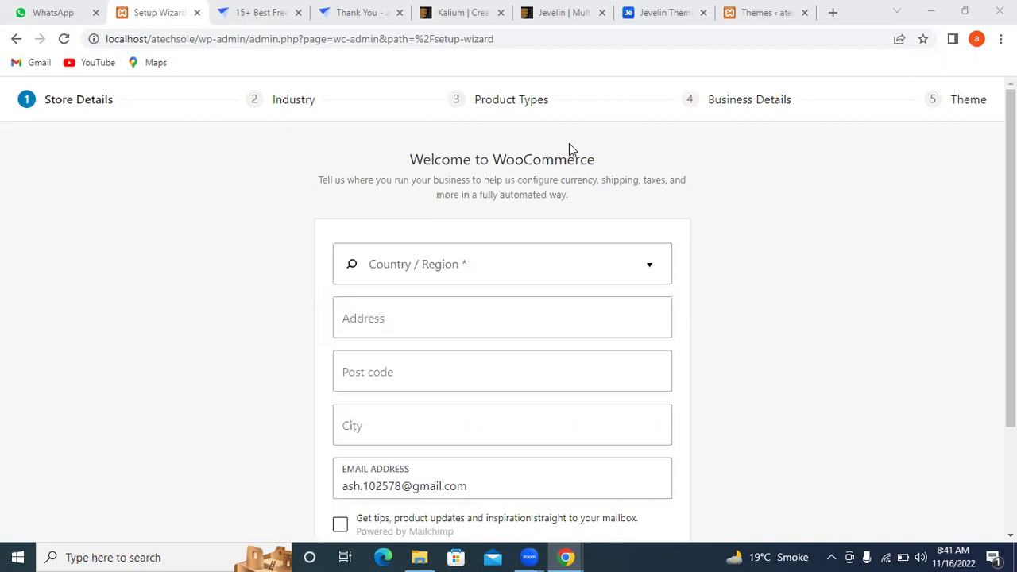
Set the store region to Pakistan — Punjab, then enter the first address line and post code
scroll(1009, 262, "down", 1)
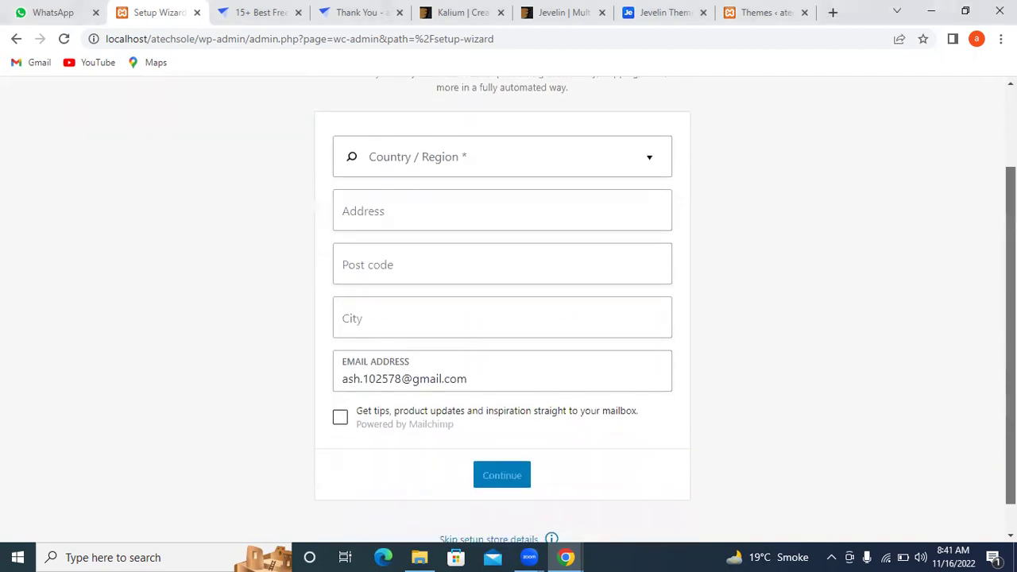
left_click(532, 158)
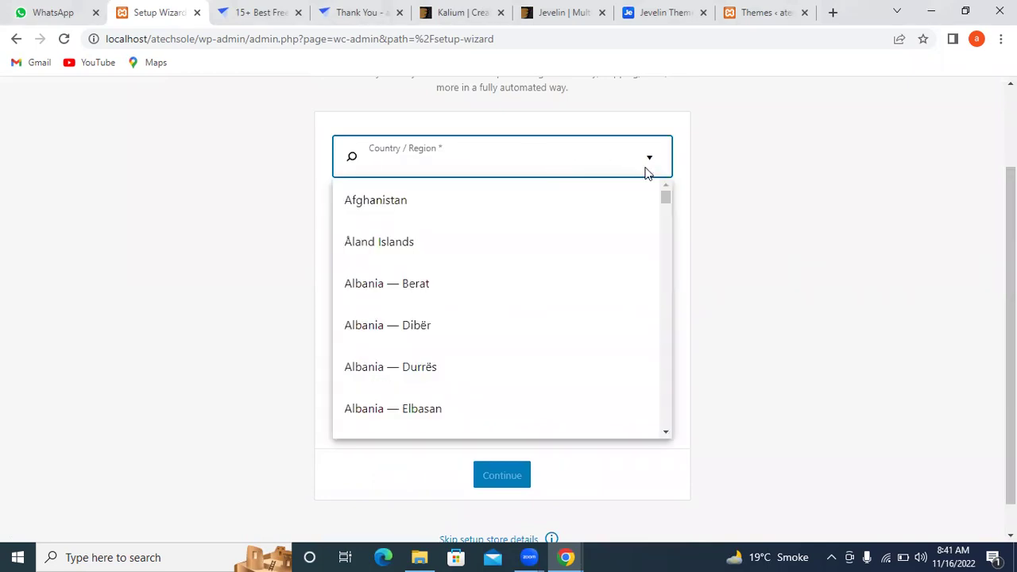
type("pakistan")
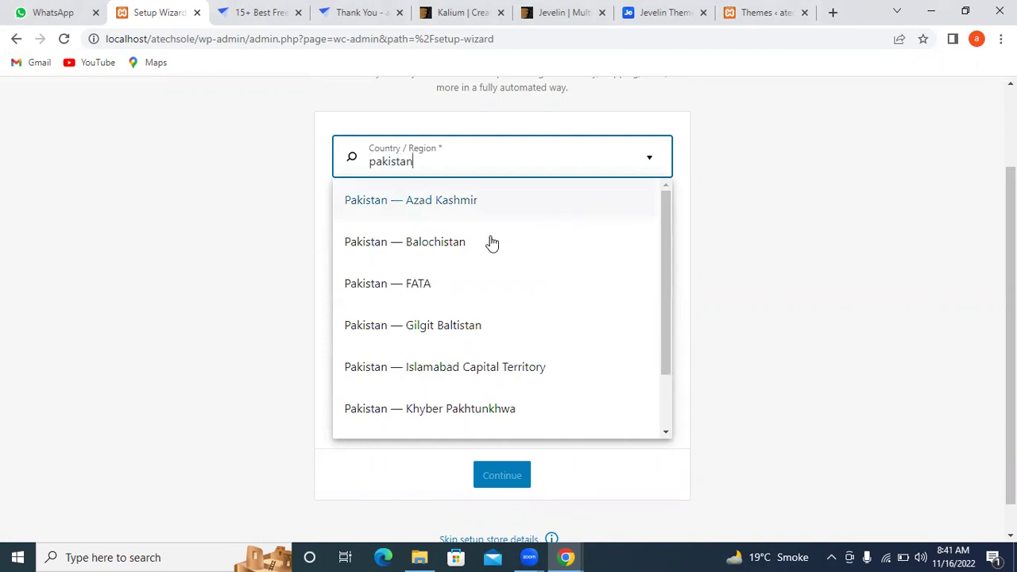
left_click_drag(666, 326, 675, 380)
left_click(416, 389)
left_click(394, 221)
type("lahore")
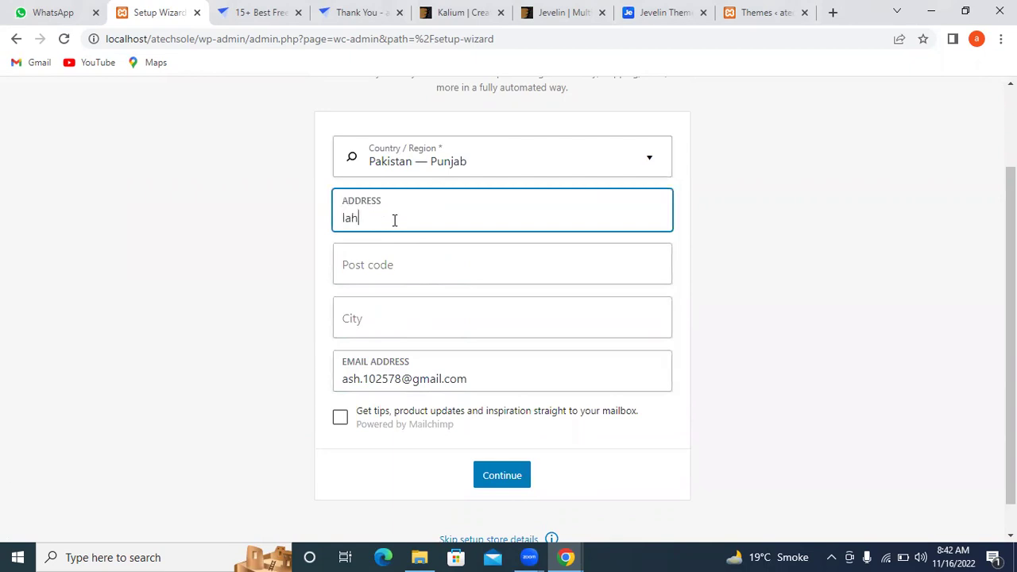
left_click(413, 271)
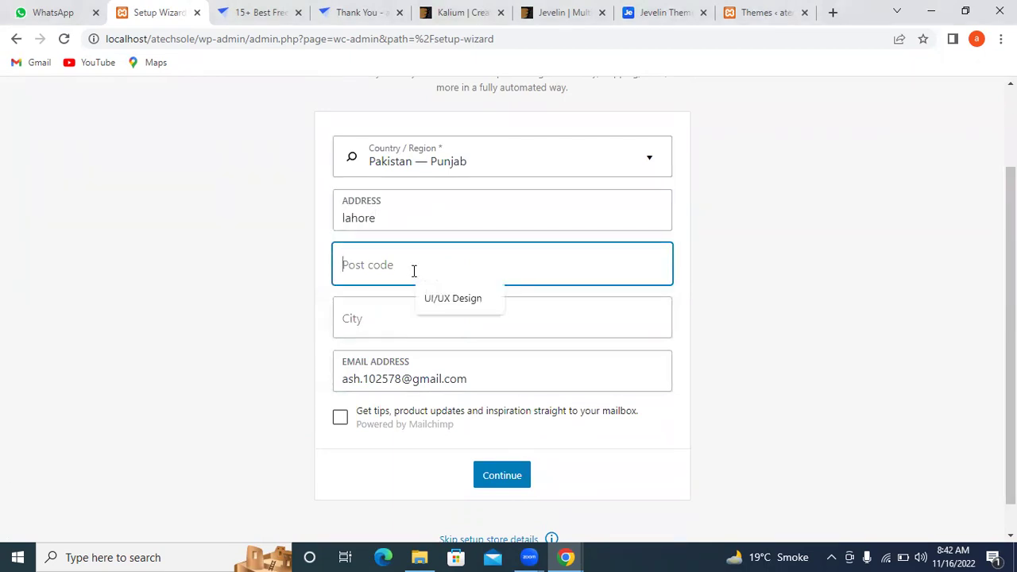
type("549")
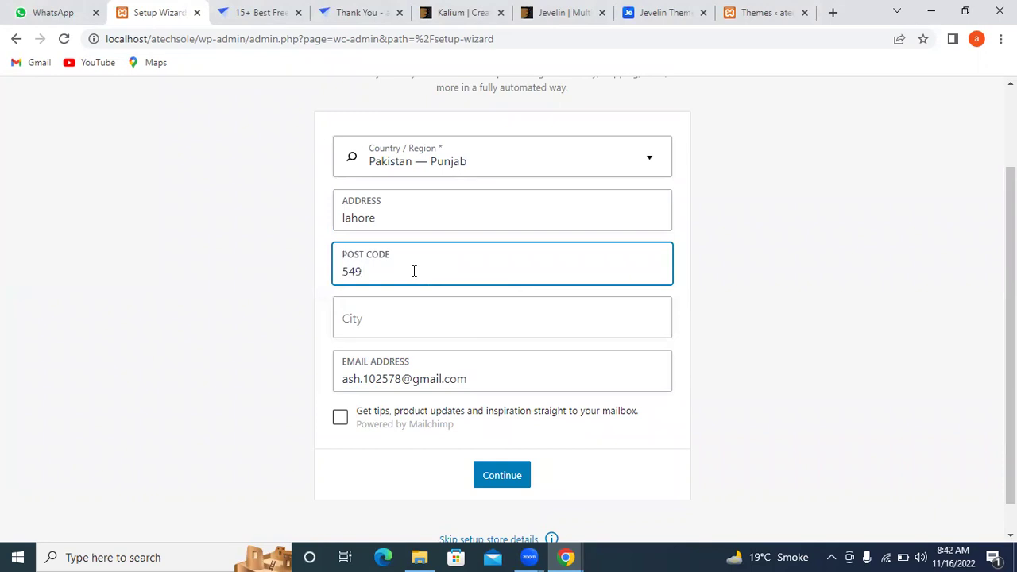
key("BackSpace")
type("000")
Enter Lahore as the city, add street detail to the address, submit, and accept usage tracking
left_click(403, 310)
type("lahore")
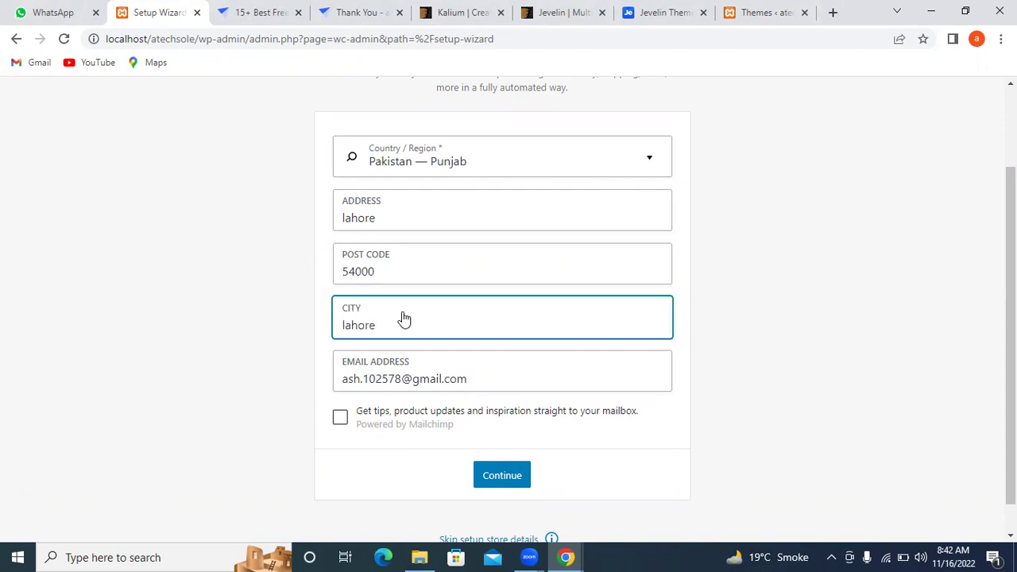
left_click(343, 220)
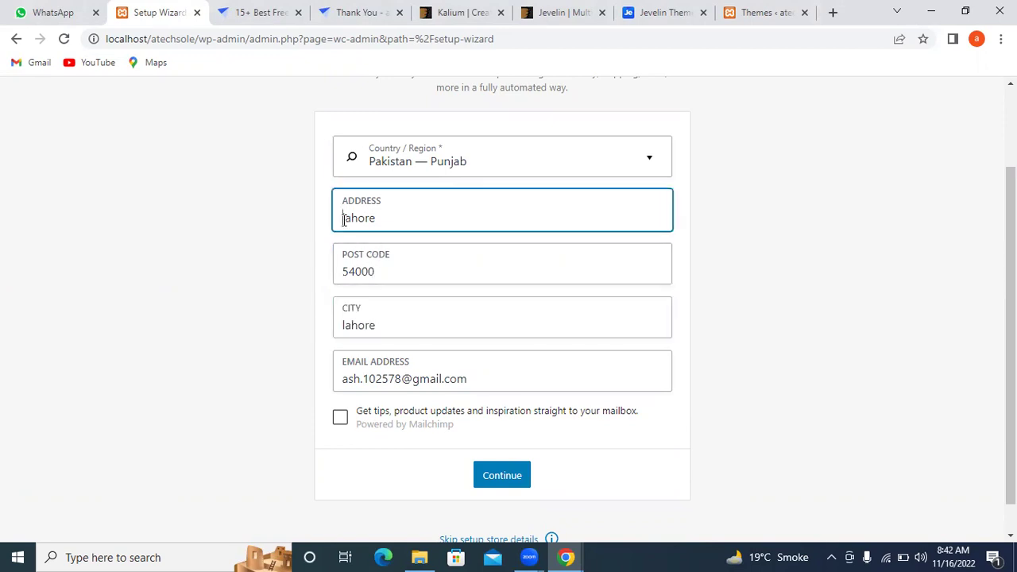
type("thoker niaz baig")
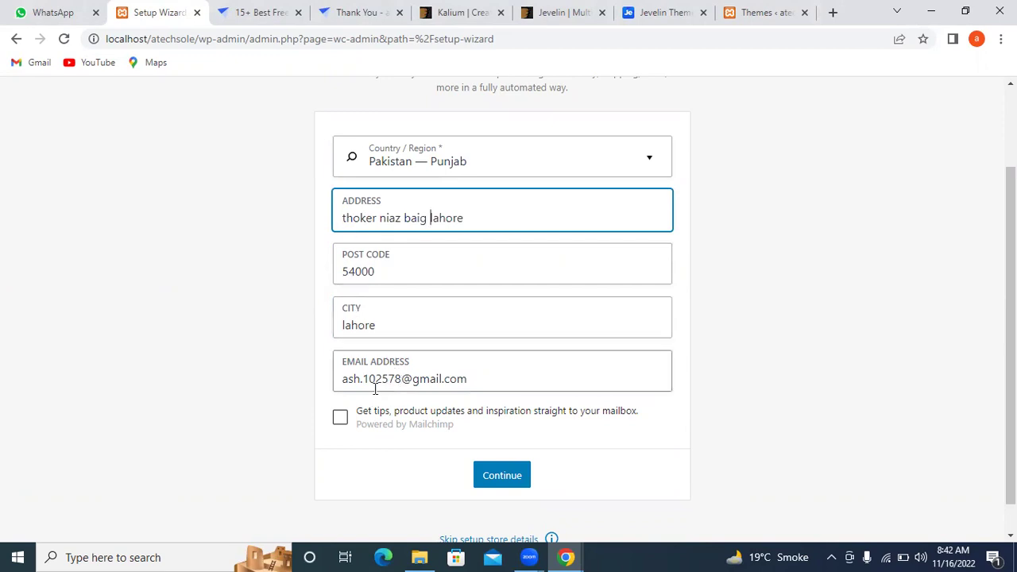
left_click(503, 477)
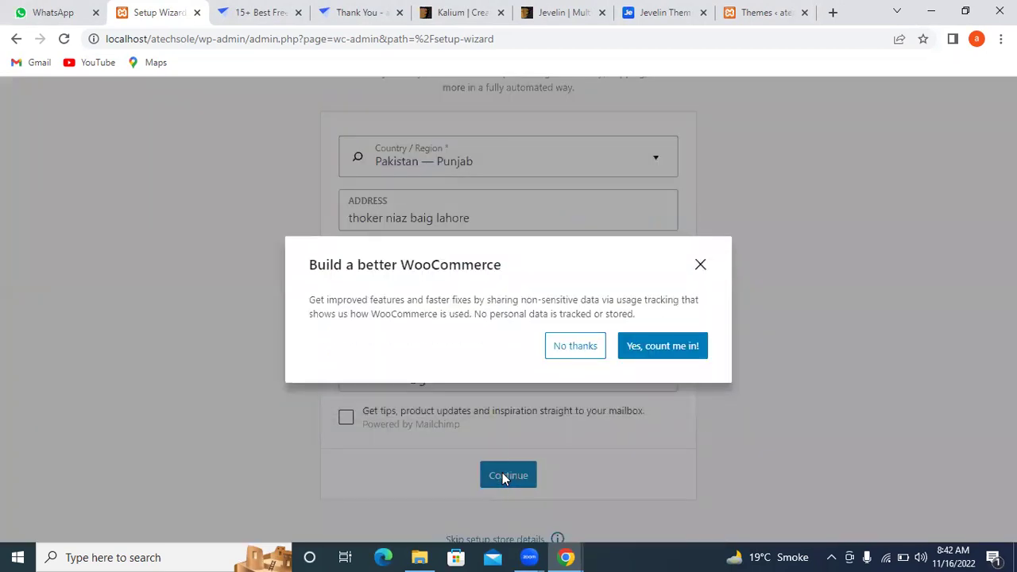
left_click(667, 348)
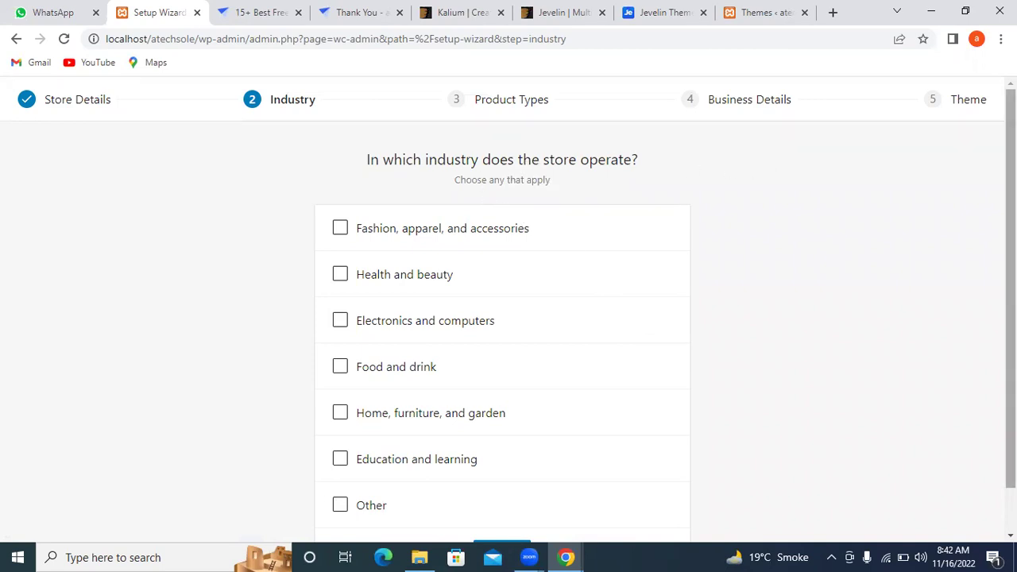
Pick Electronics and computers plus Education and learning as industries, dropping Food and drink
scroll(1010, 302, "down", 1)
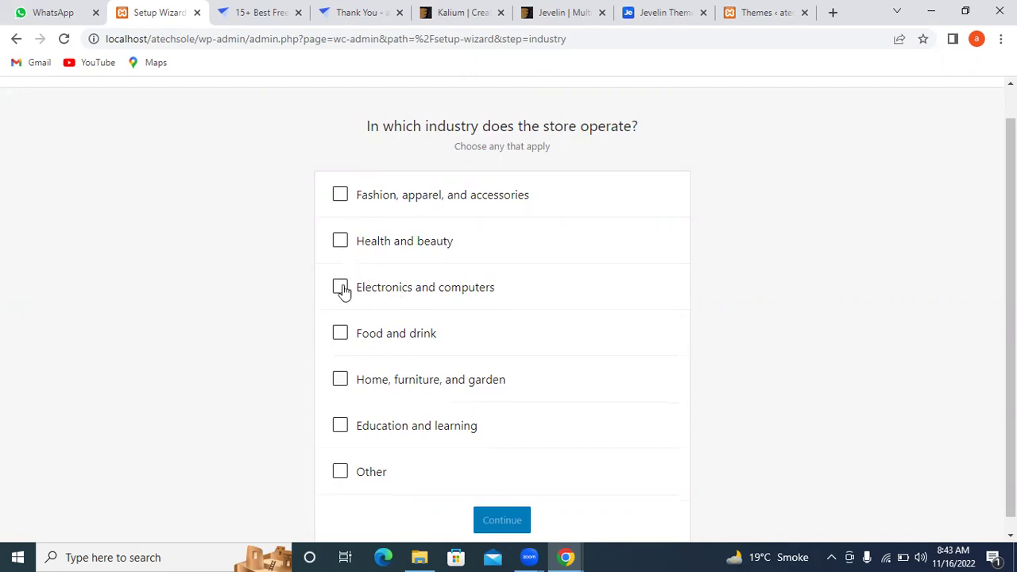
left_click(340, 287)
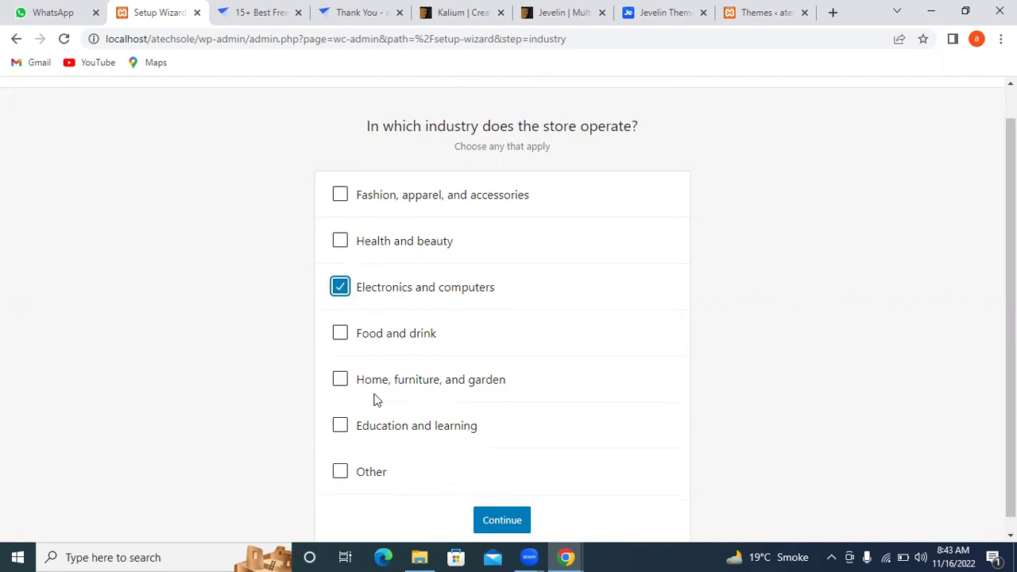
left_click(341, 334)
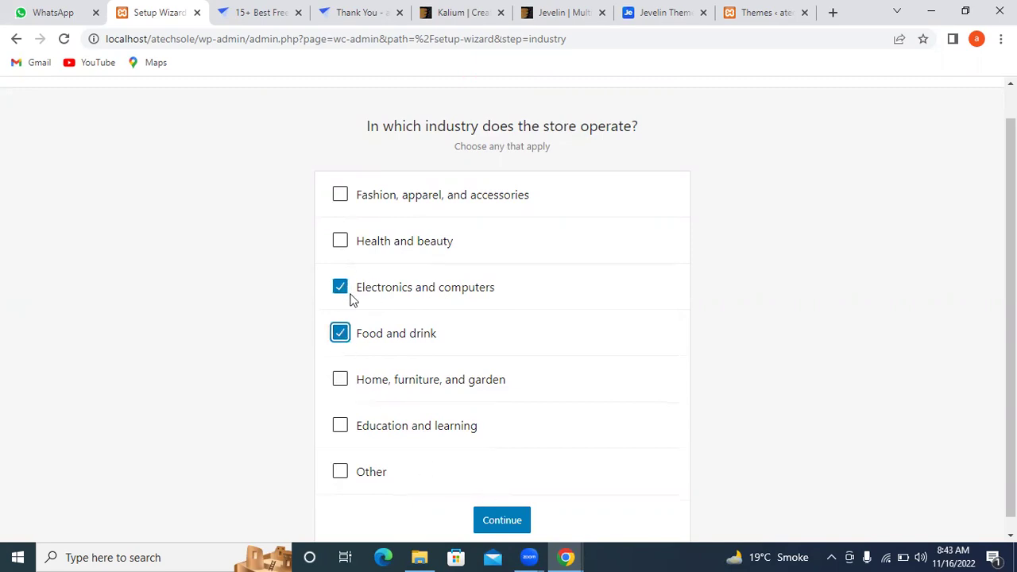
left_click(340, 332)
left_click(339, 427)
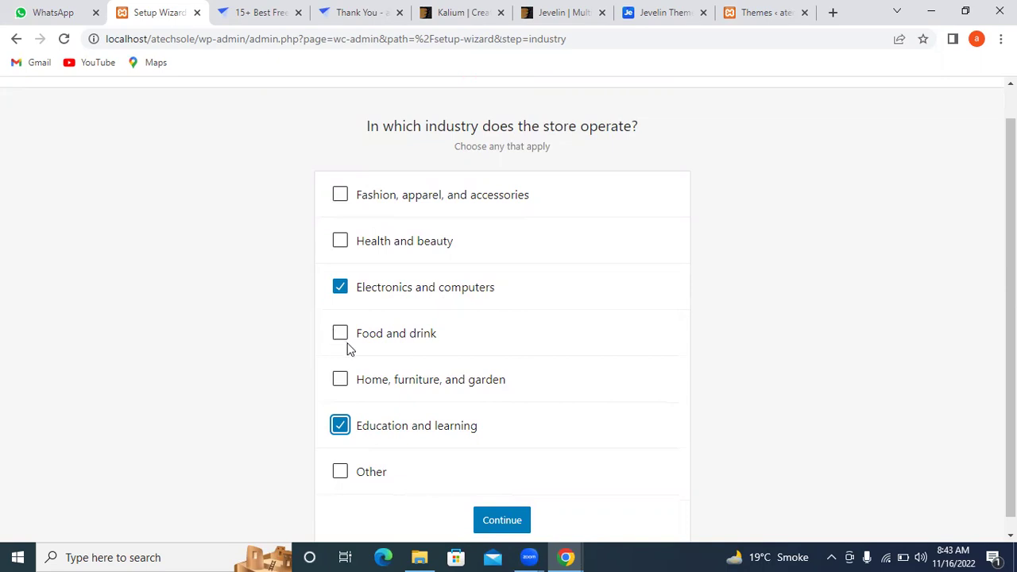
left_click(489, 520)
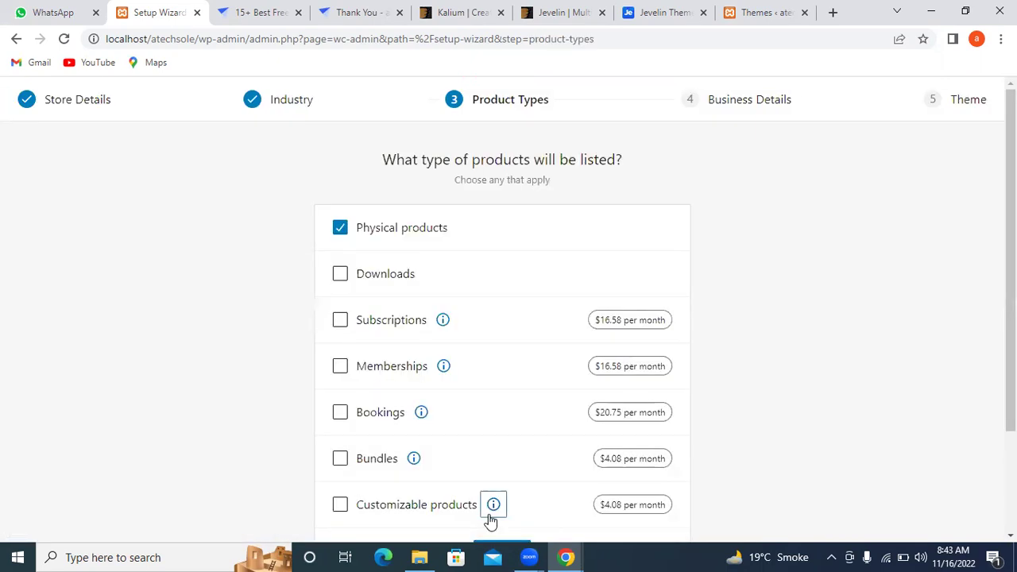
Keep Physical products as the only product type and continue to Business Details
mouse_move(493, 506)
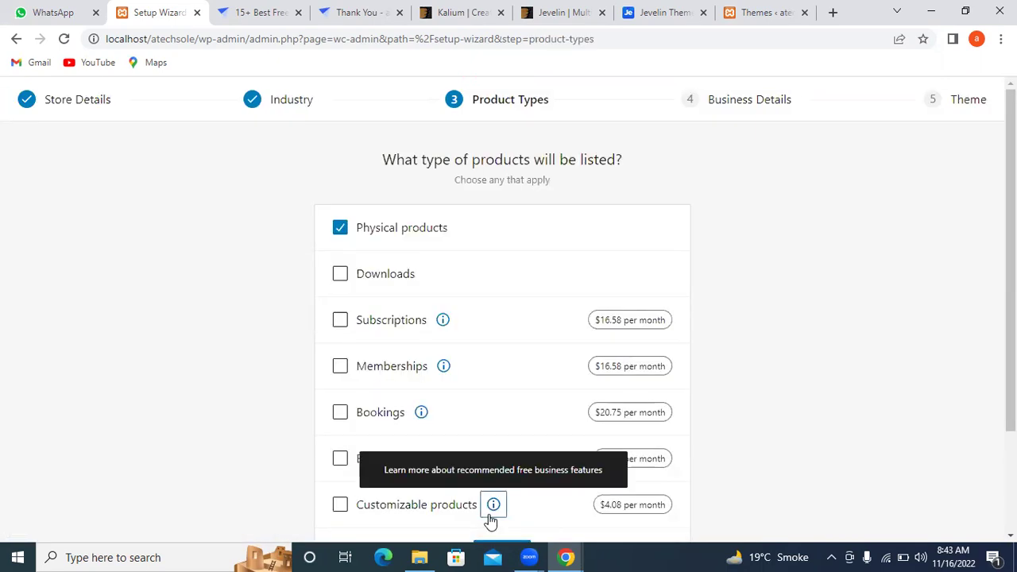
scroll(502, 318, "down", 1)
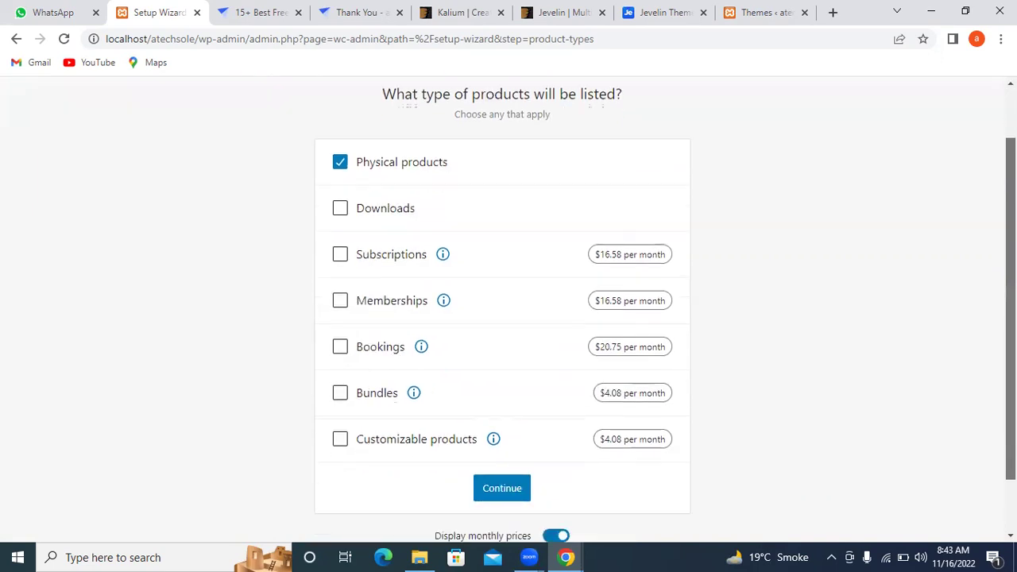
scroll(502, 317, "up", 1)
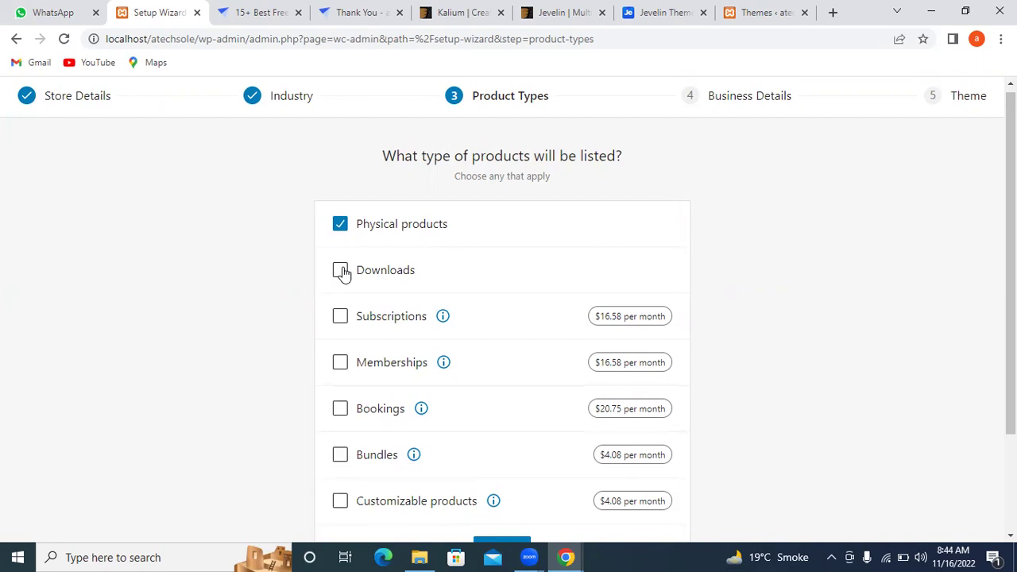
left_click_drag(1010, 262, 1011, 325)
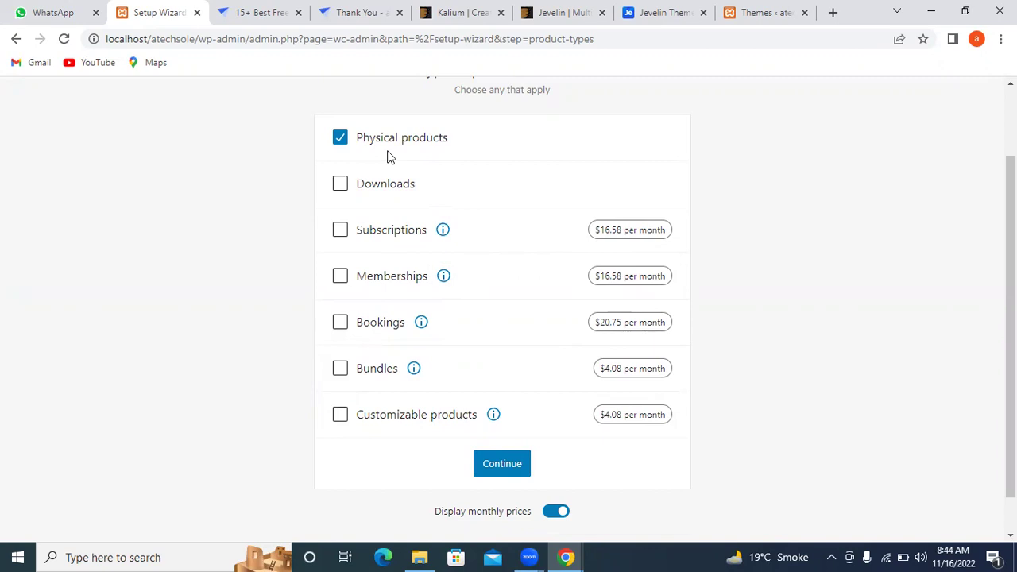
left_click(498, 472)
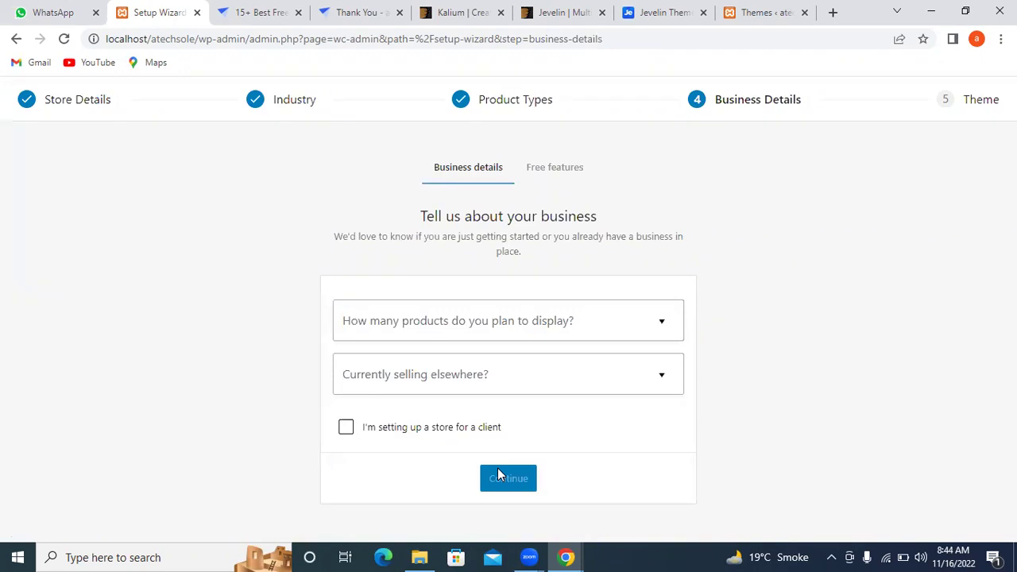
Answer 11 - 100 products, already selling on another platform, and It's just me for employees
left_click(586, 336)
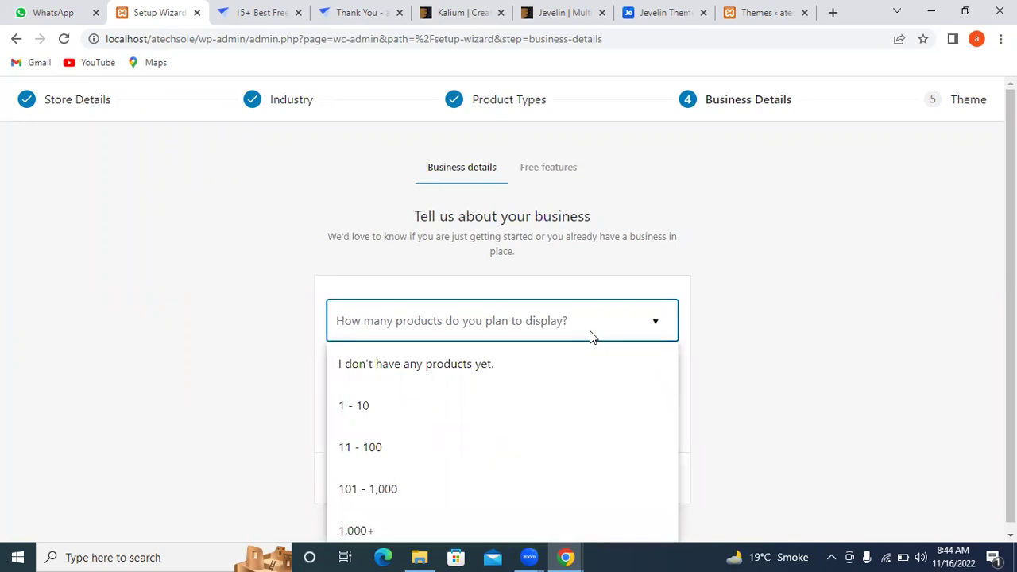
scroll(768, 357, "down", 1)
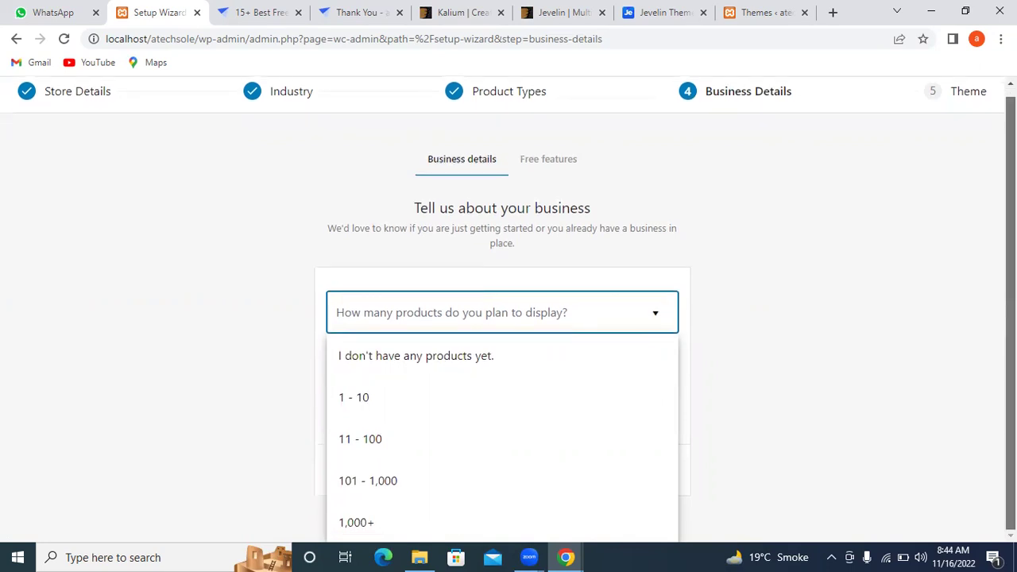
left_click(370, 449)
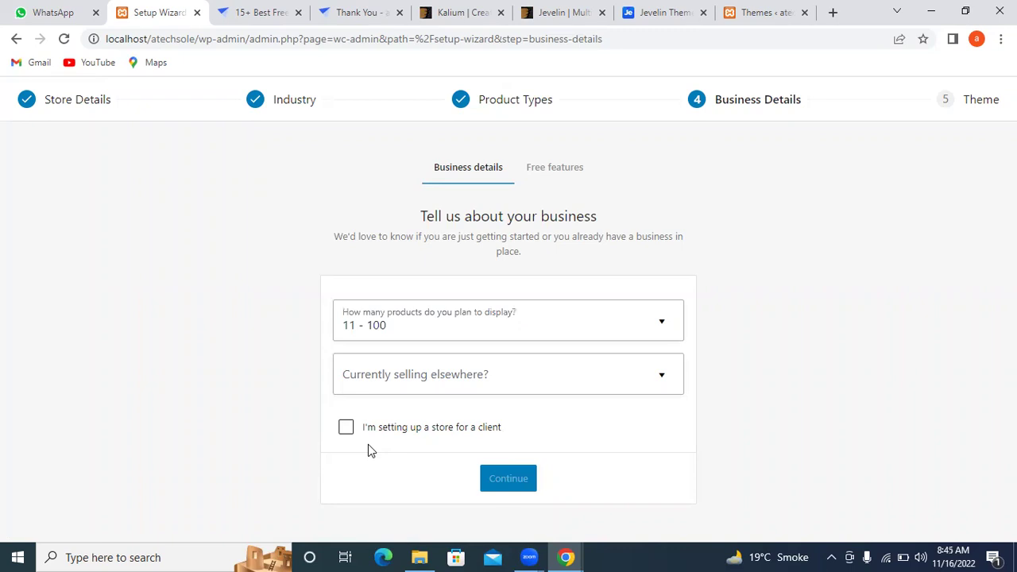
left_click(501, 378)
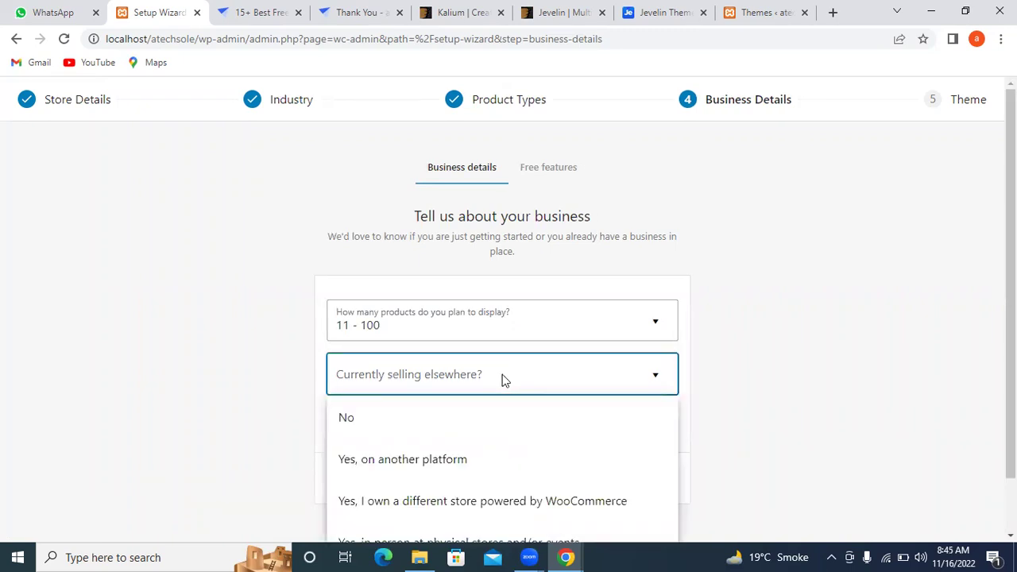
left_click(426, 467)
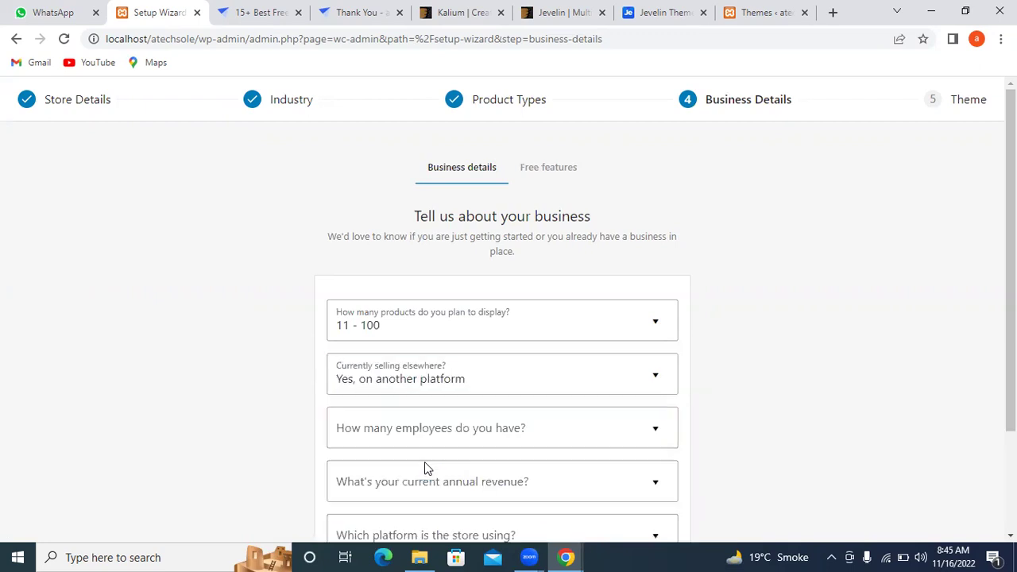
left_click(628, 438)
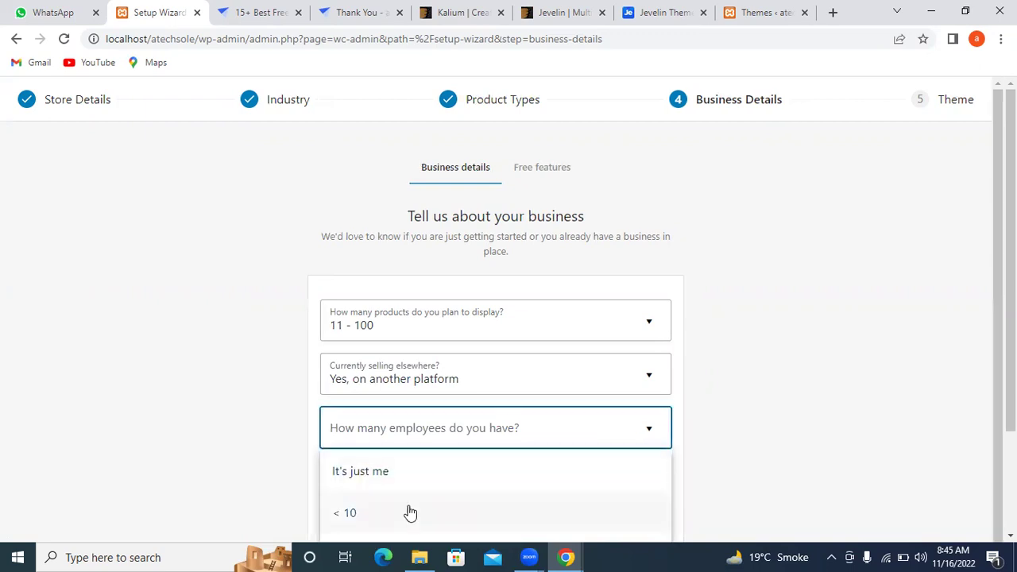
left_click(364, 513)
left_click(509, 430)
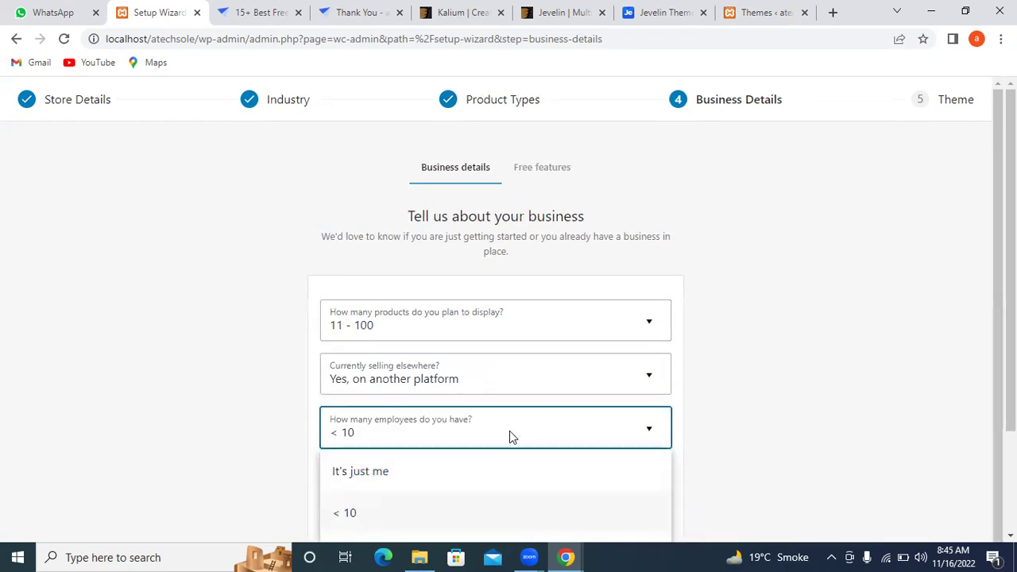
left_click(395, 472)
Set annual revenue to Rs 0, current platform to Amazon, mark it a client store, and continue
left_click_drag(1011, 262, 1010, 363)
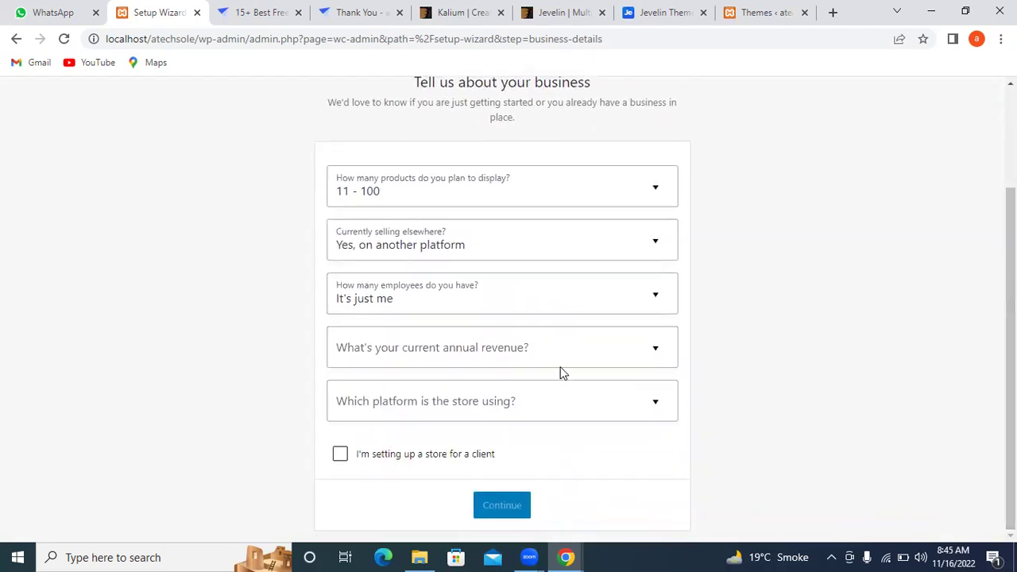
left_click(561, 361)
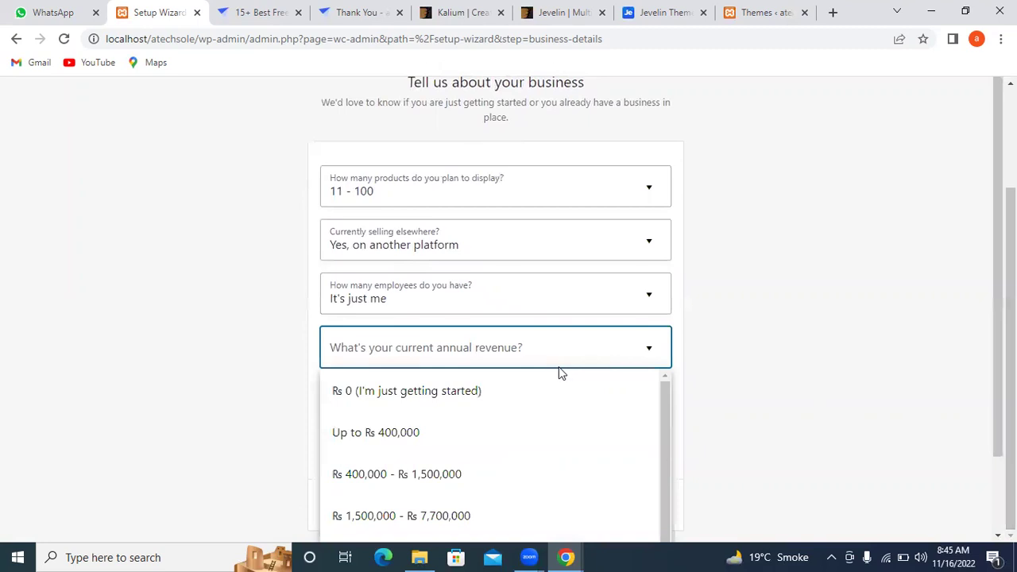
left_click(424, 390)
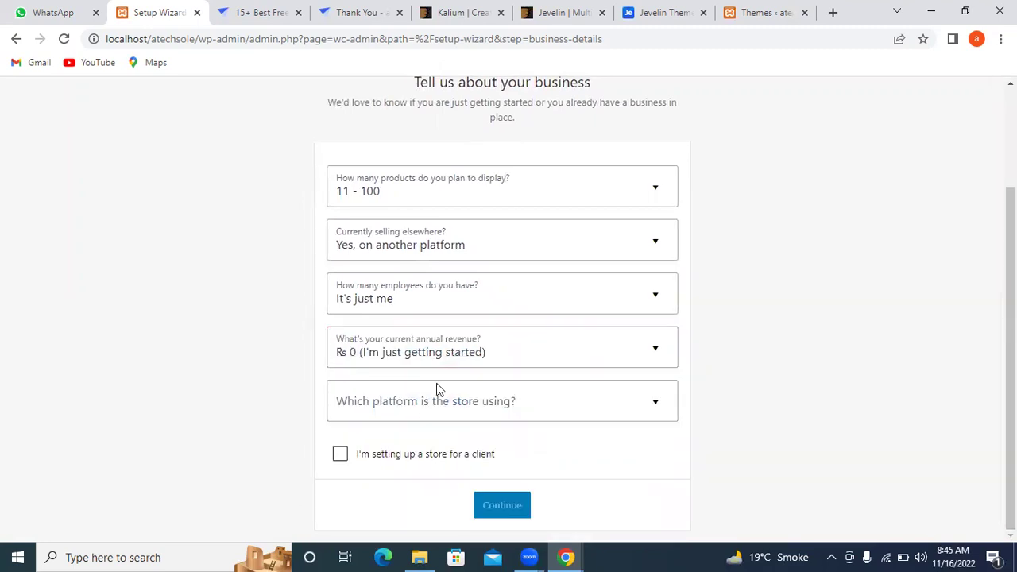
left_click(451, 407)
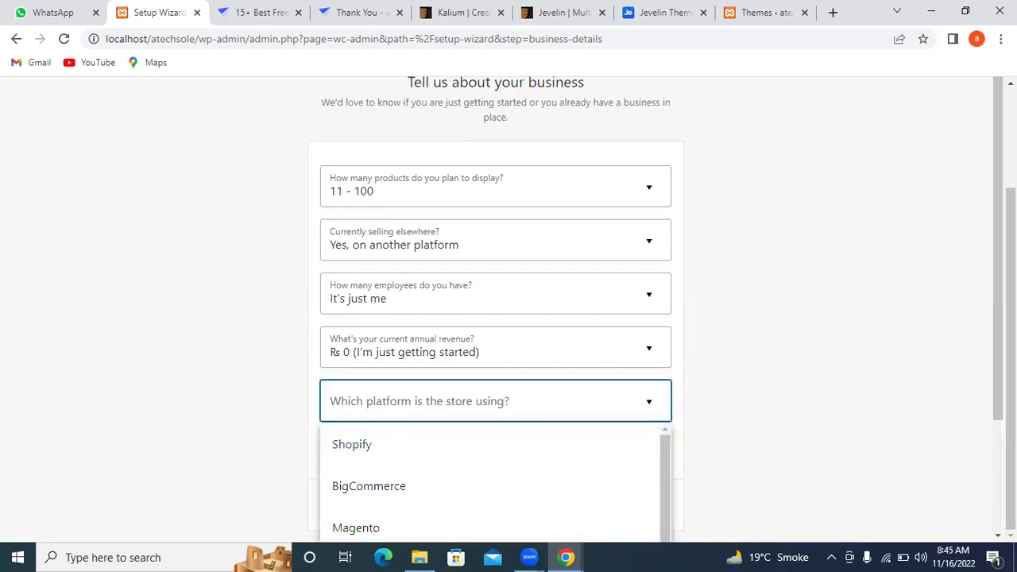
scroll(997, 302, "down", 2)
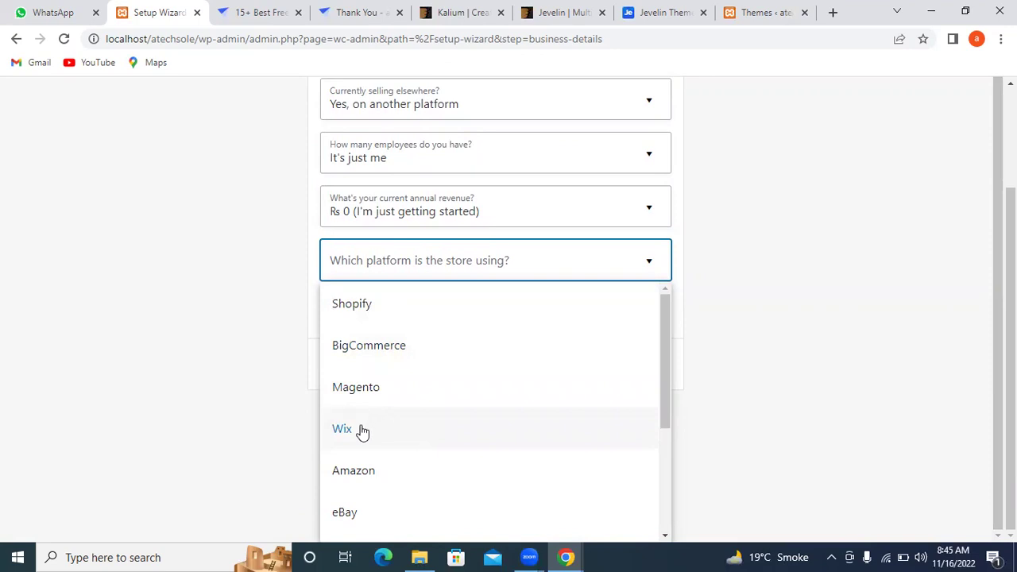
mouse_move(663, 393)
left_mouse_down()
mouse_move(651, 509)
mouse_move(650, 400)
left_mouse_up()
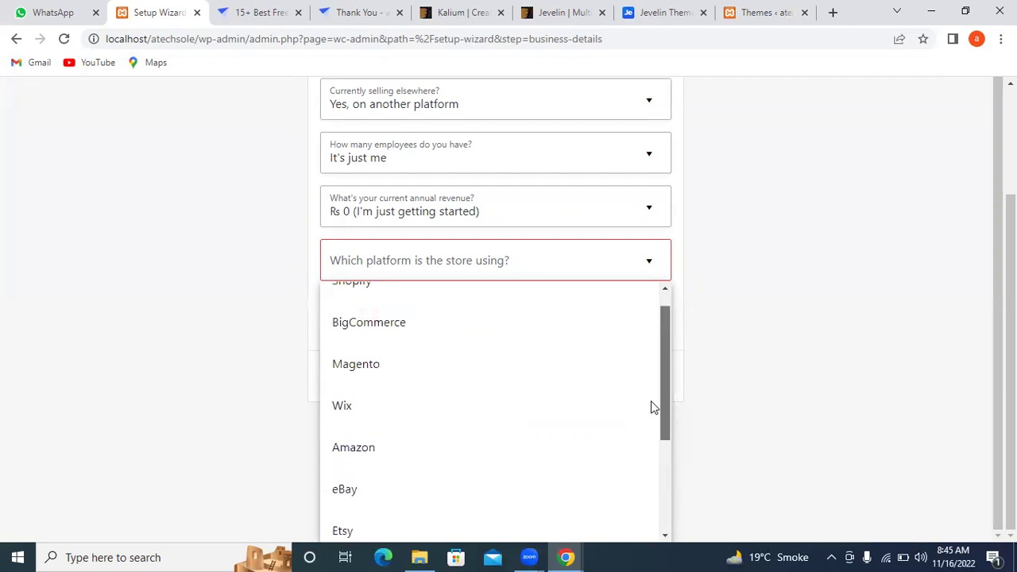
left_click_drag(653, 407, 649, 384)
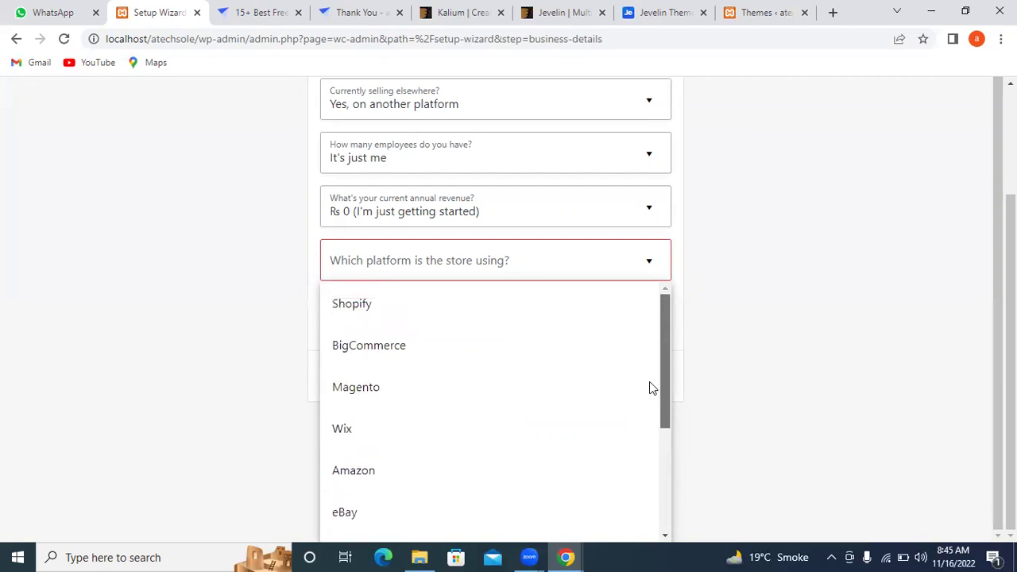
left_click(347, 476)
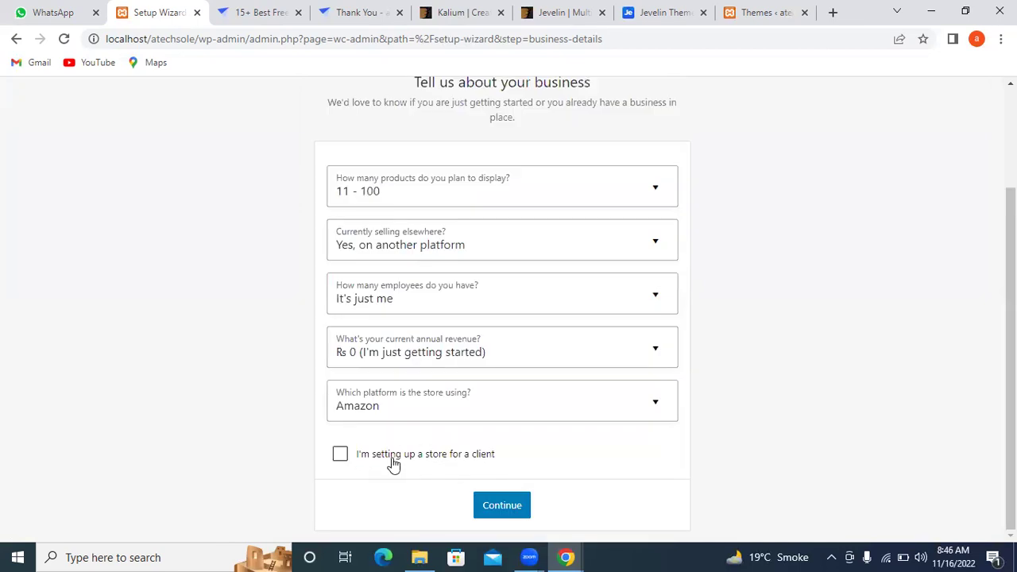
left_click(339, 456)
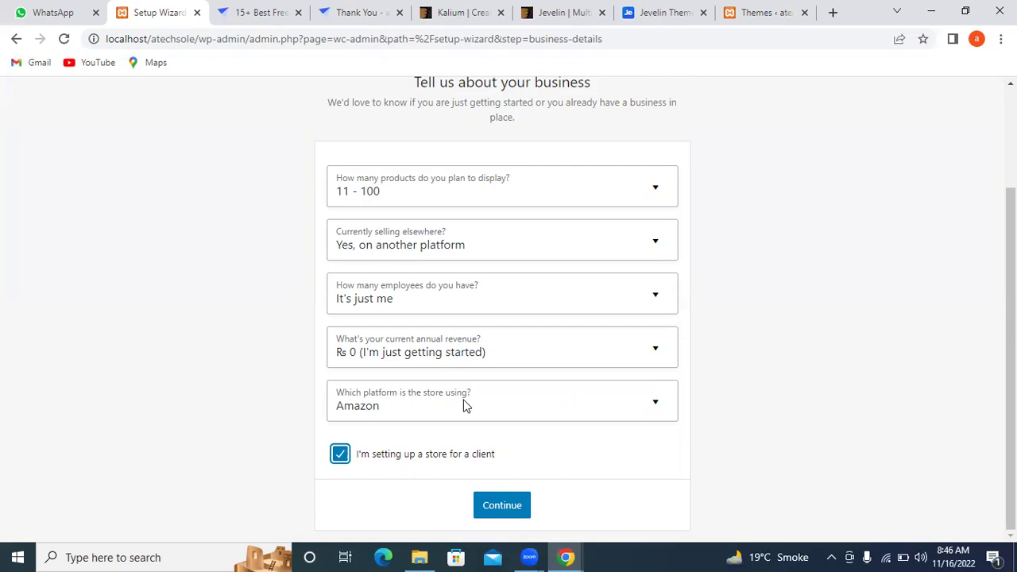
left_click(503, 506)
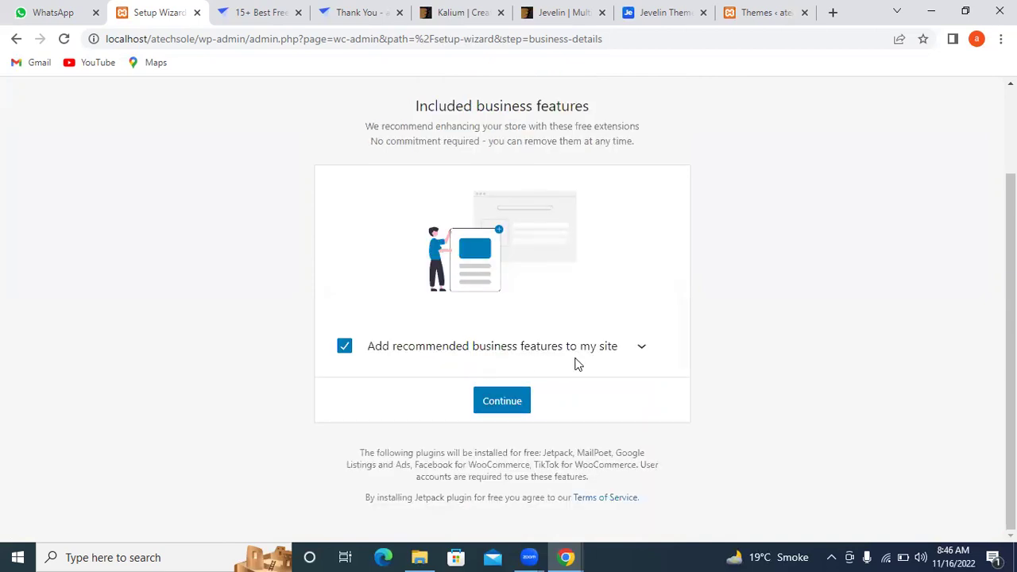
Review the five checked free extensions, Jetpack through TikTok, and start installing them
left_click(633, 354)
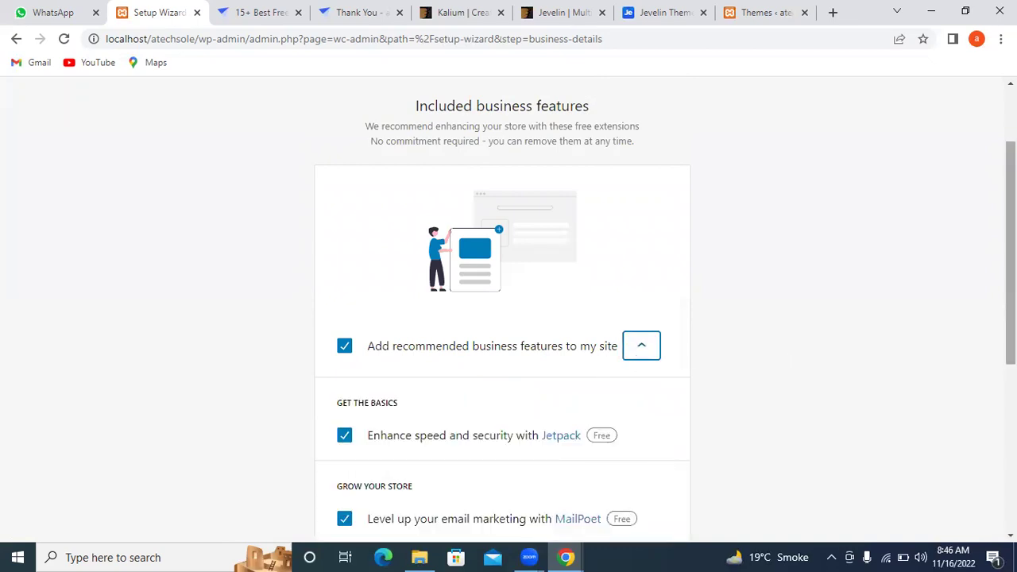
scroll(899, 323, "down", 3)
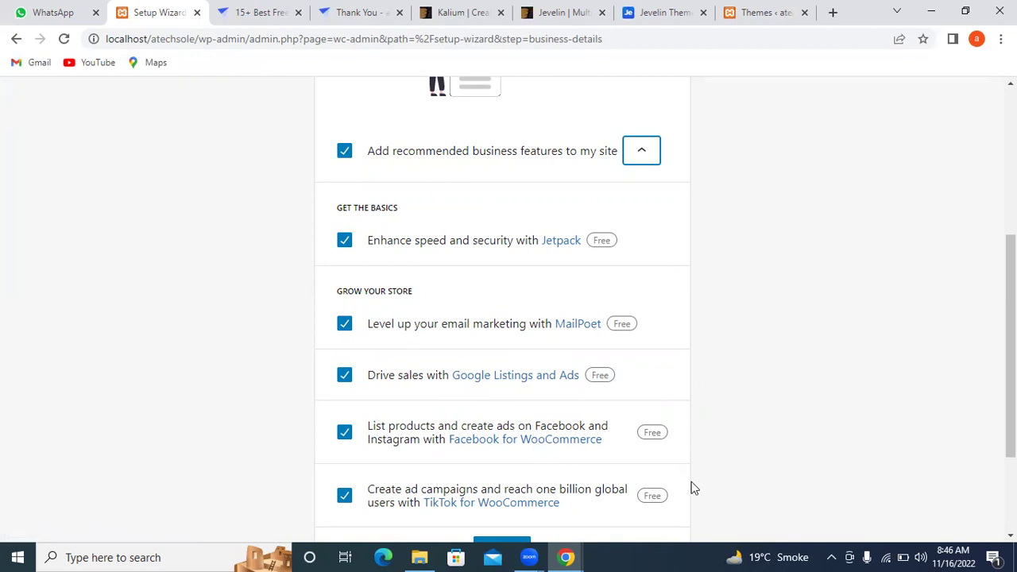
scroll(1010, 358, "down", 1)
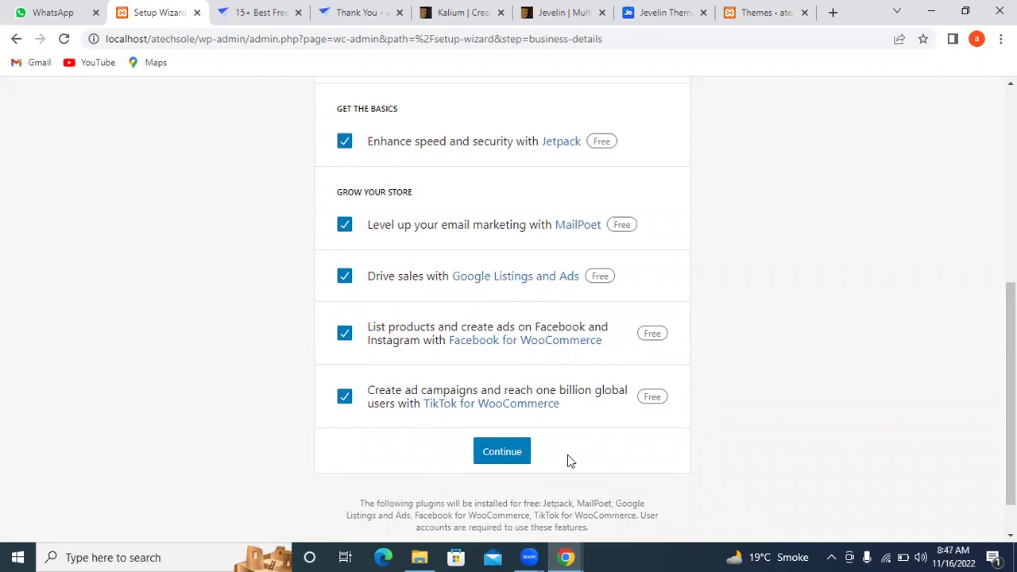
left_click(523, 458)
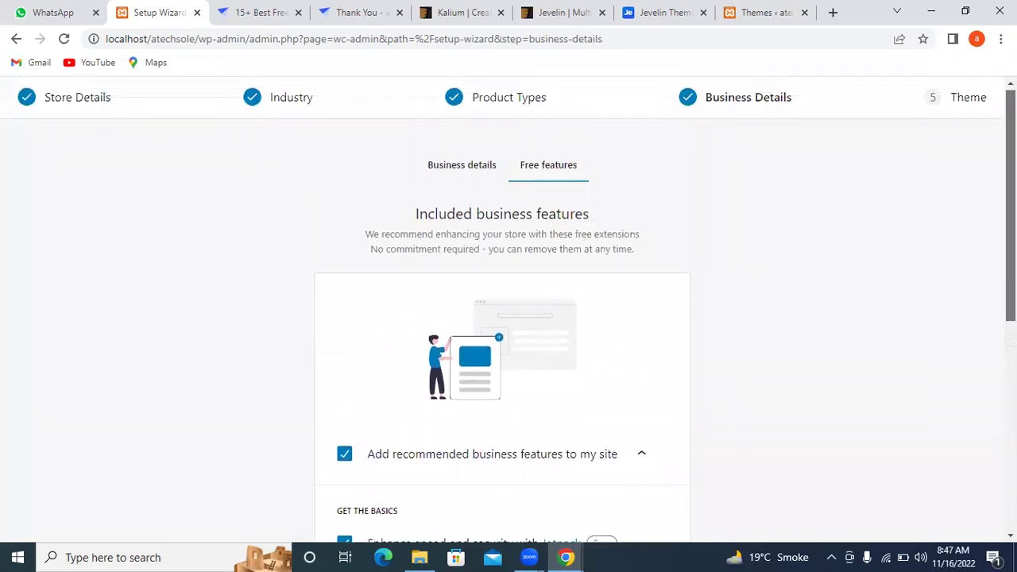
scroll(502, 318, "down", 5)
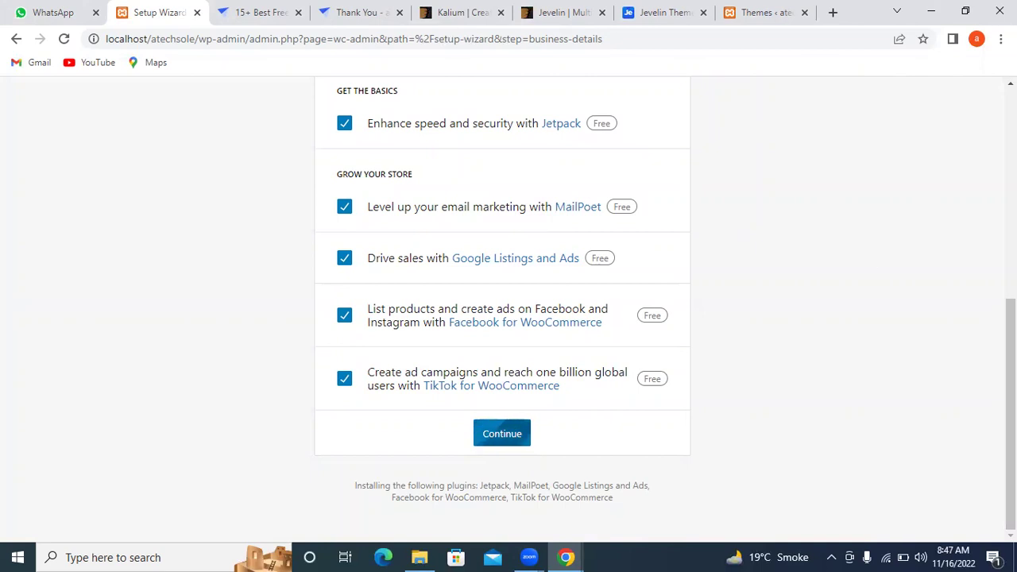
scroll(502, 318, "up", 5)
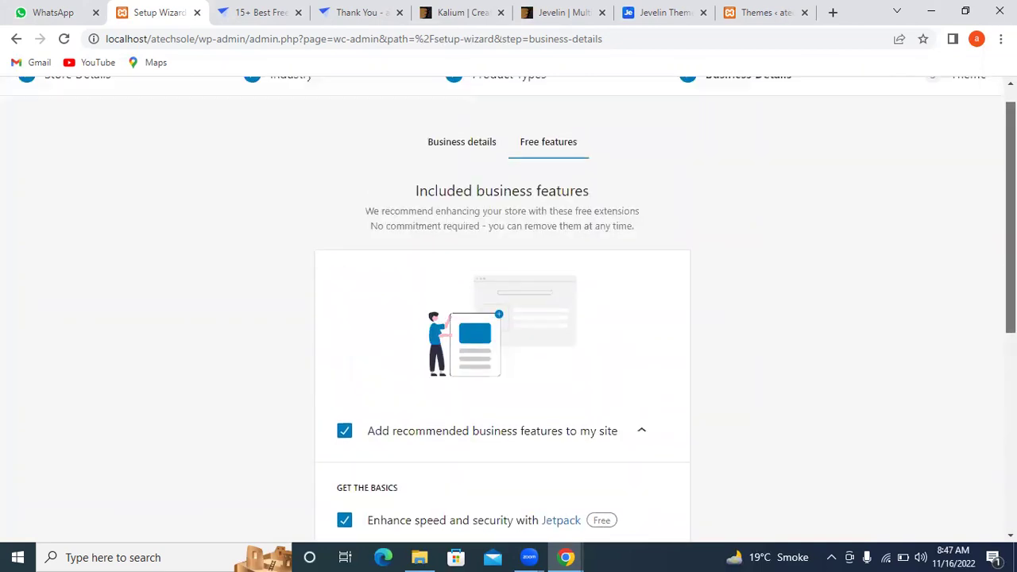
scroll(502, 318, "down", 4)
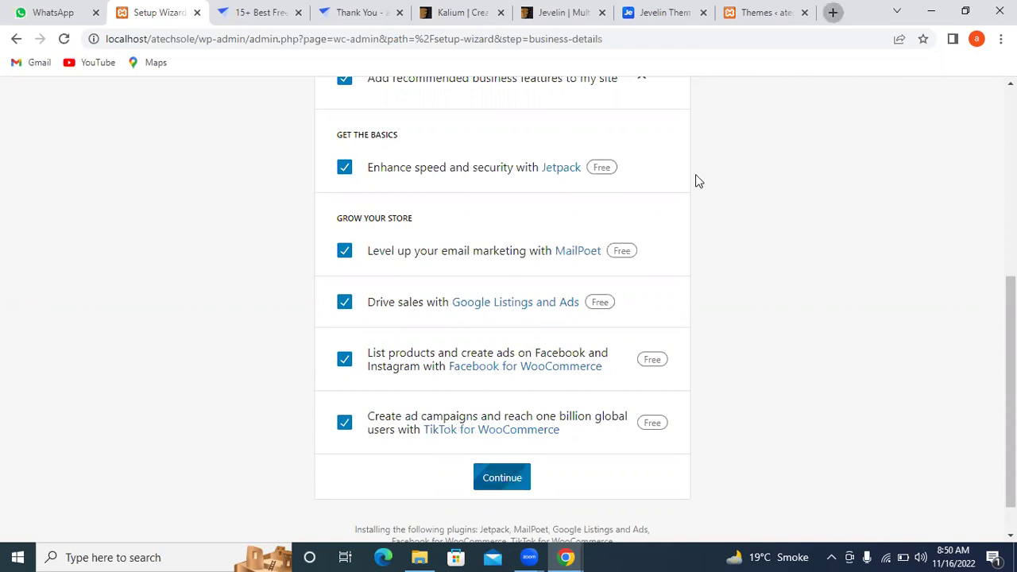
In a new tab, search Google for 'woocommerce teatures'
key("ctrl+t")
type("g")
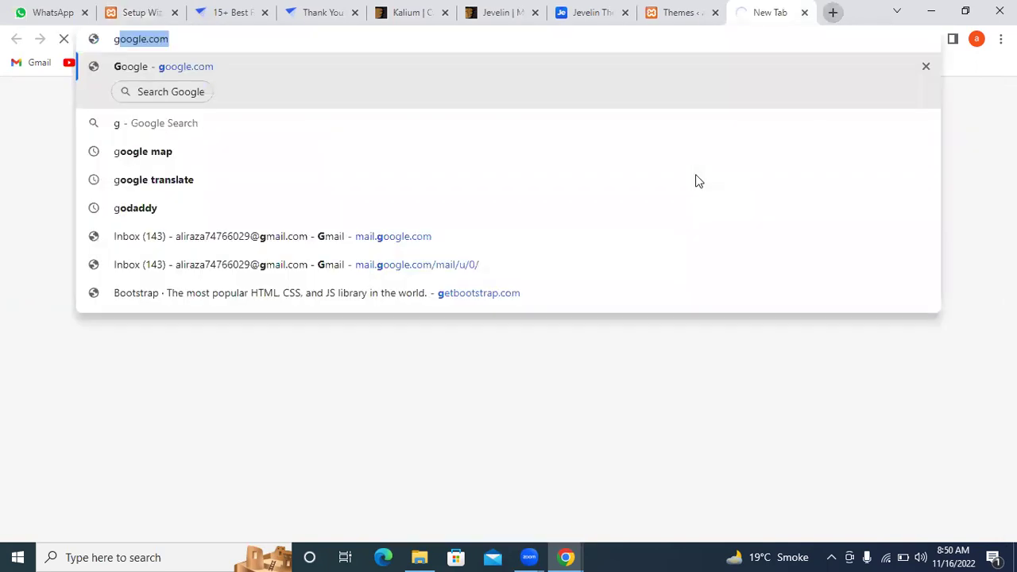
key("Return")
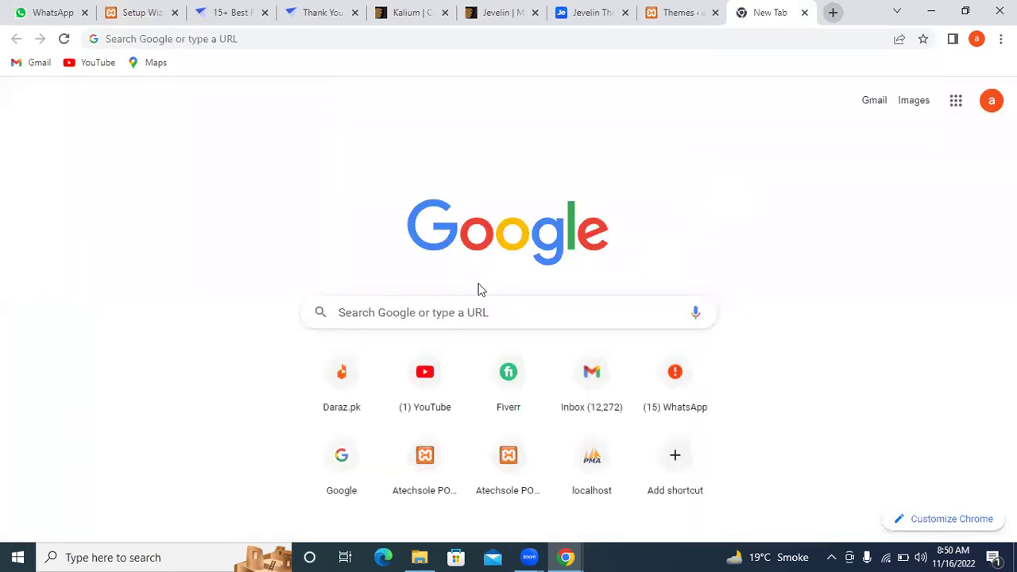
left_click(443, 303)
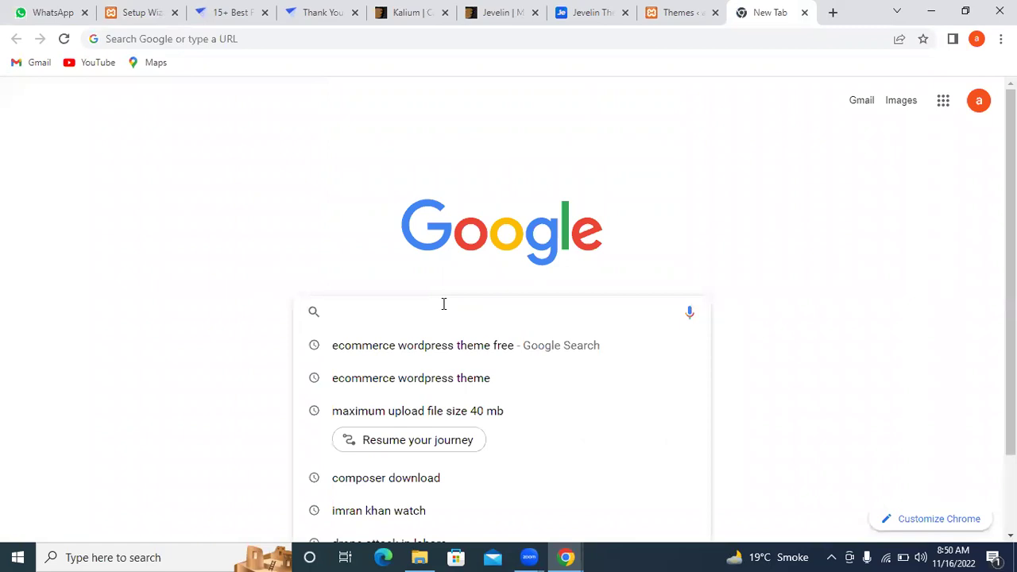
type("g")
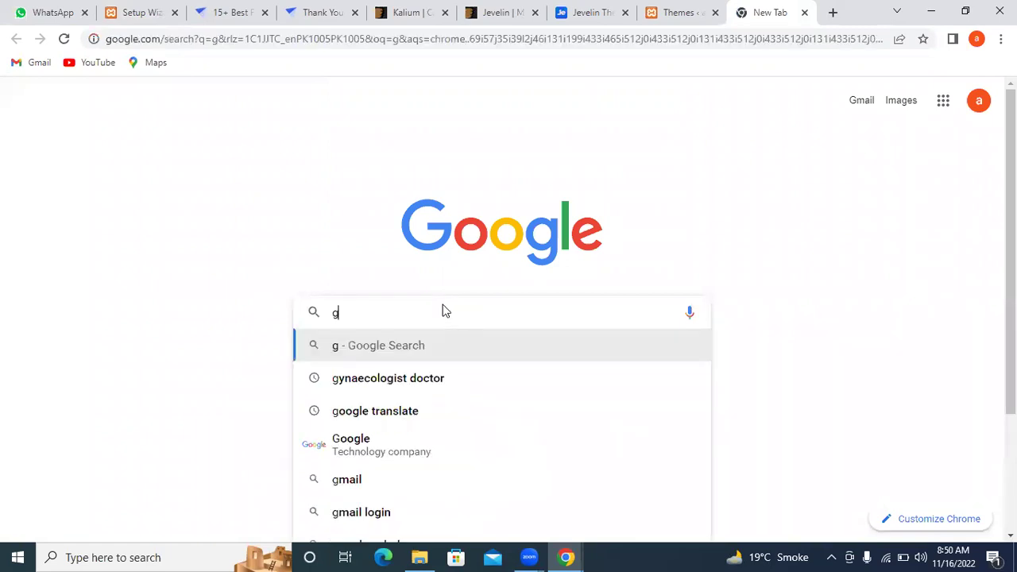
key("Return")
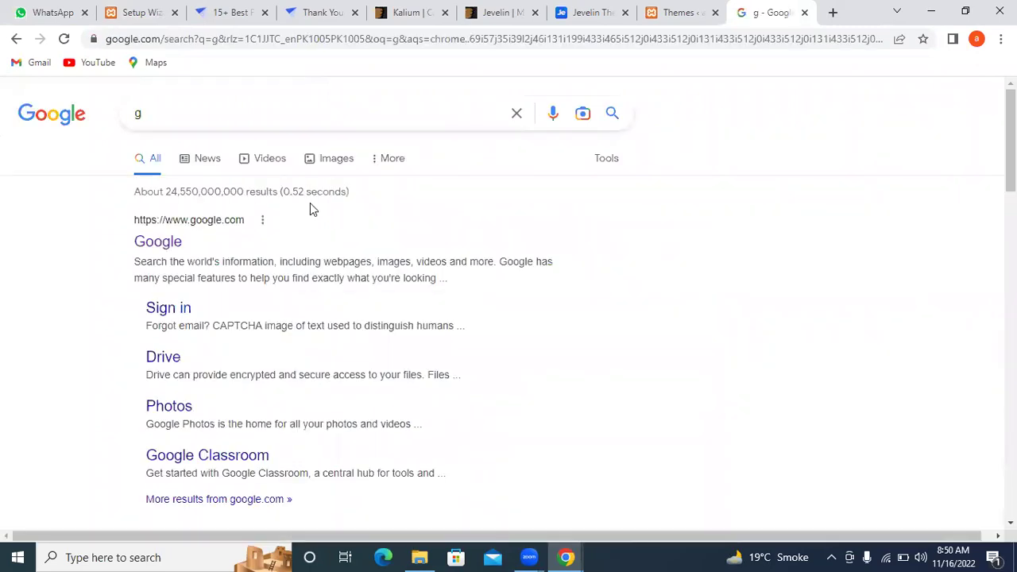
key("alt+Left")
type("w")
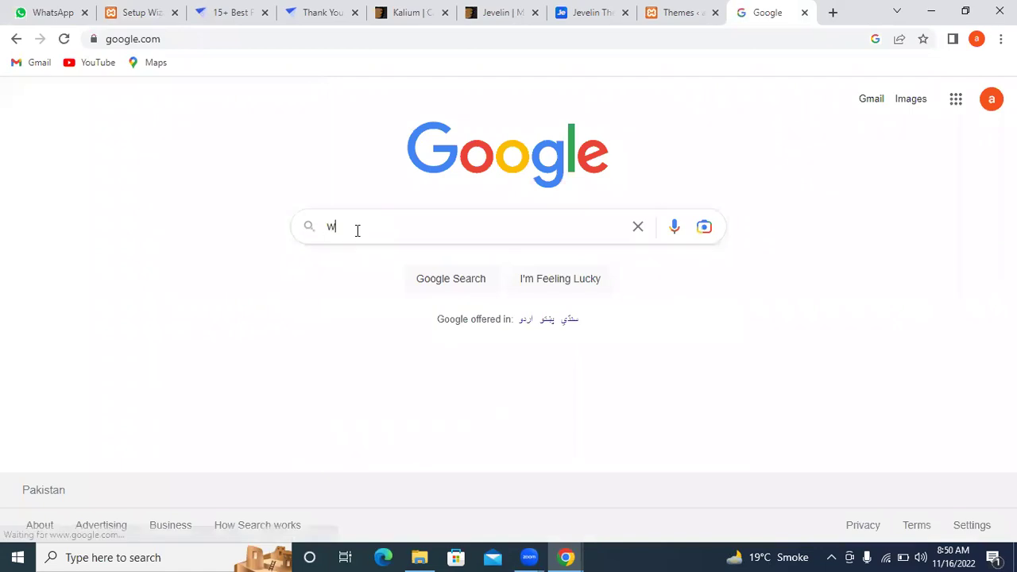
type("oocommer")
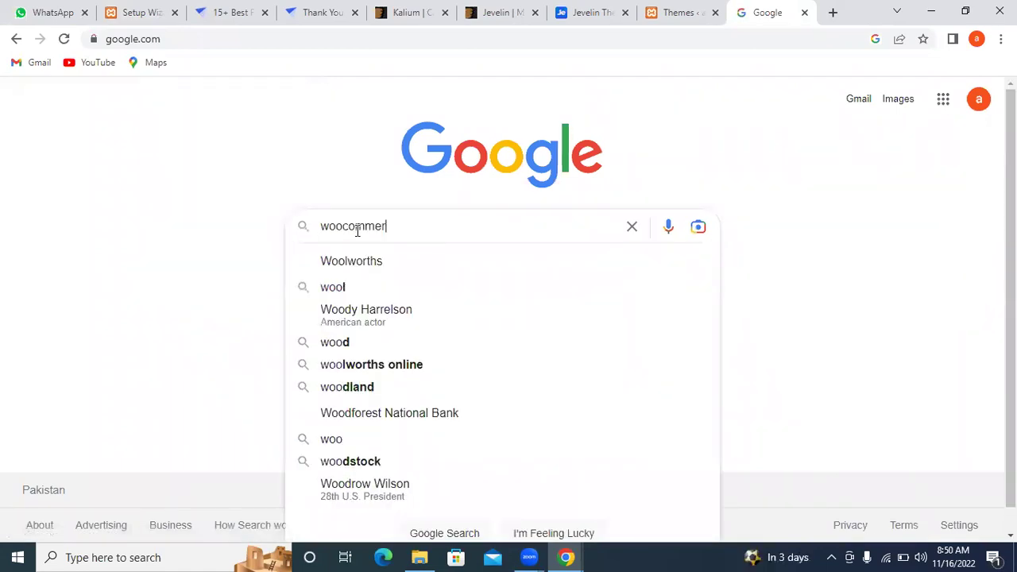
type("ce")
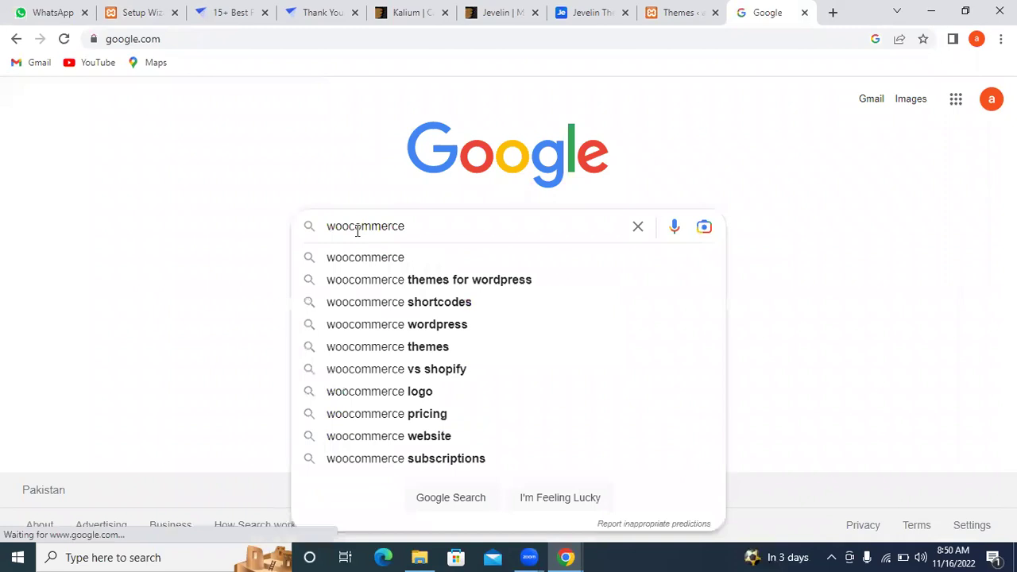
type(" teat")
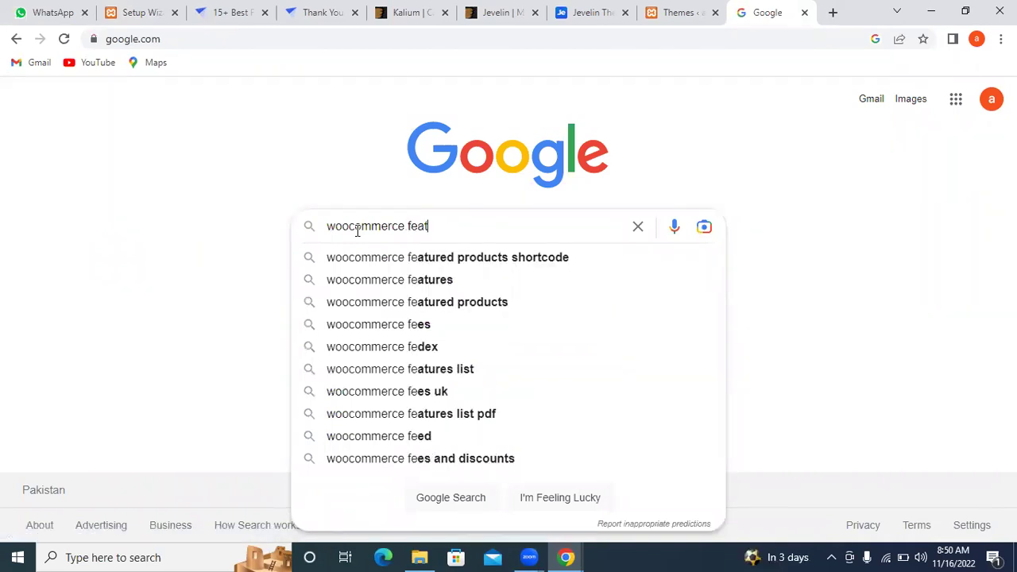
type("ures")
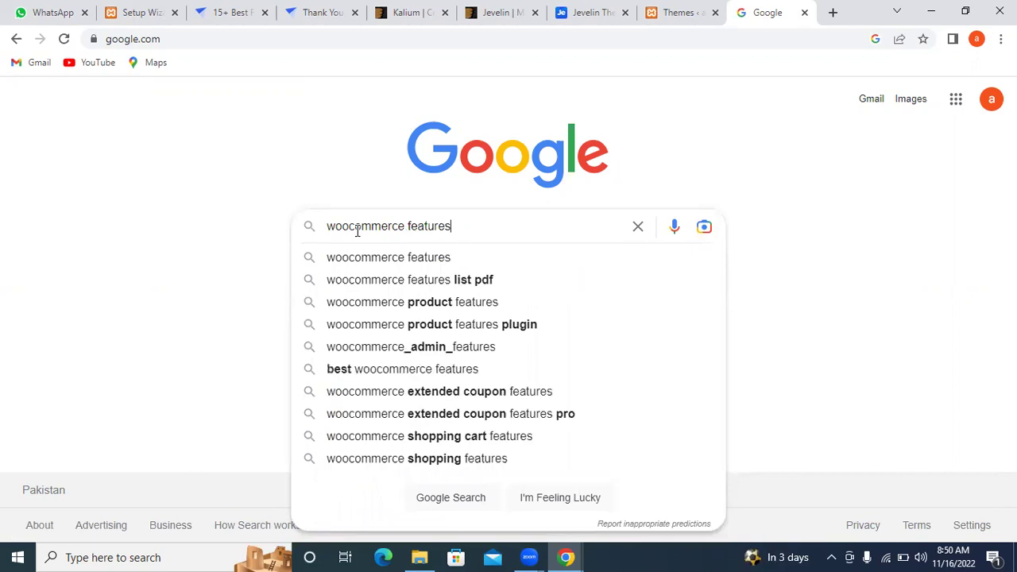
key("Return")
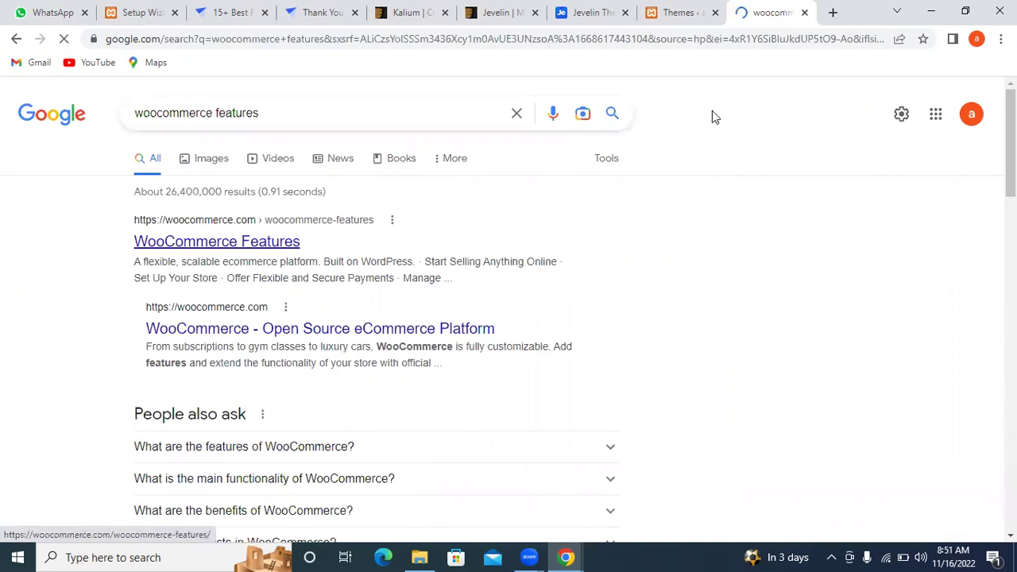
Return to the WooCommerce features page and scroll to Offer Flexible and Secure Payments
key("ctrl+shift+Tab")
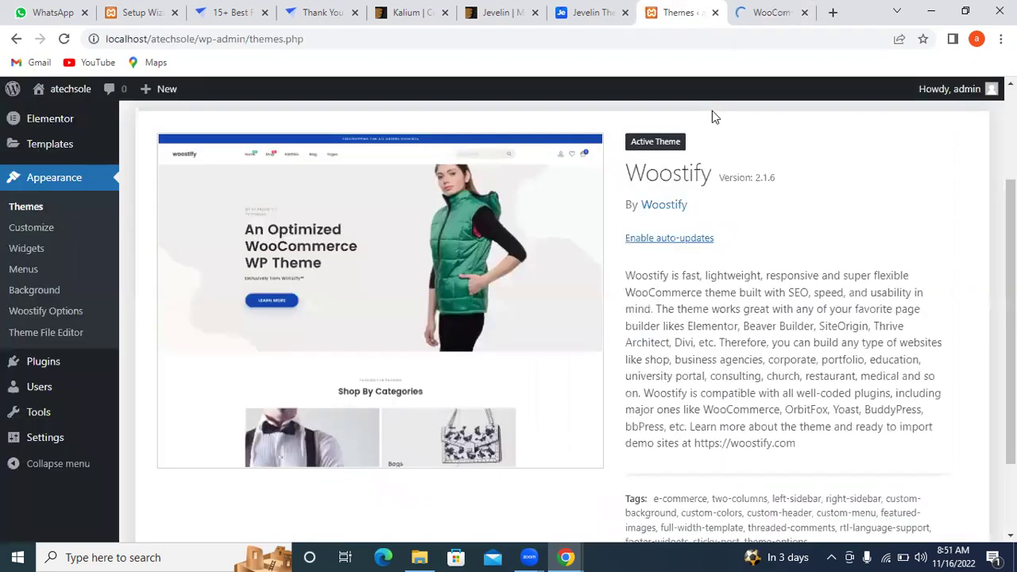
left_click(148, 9)
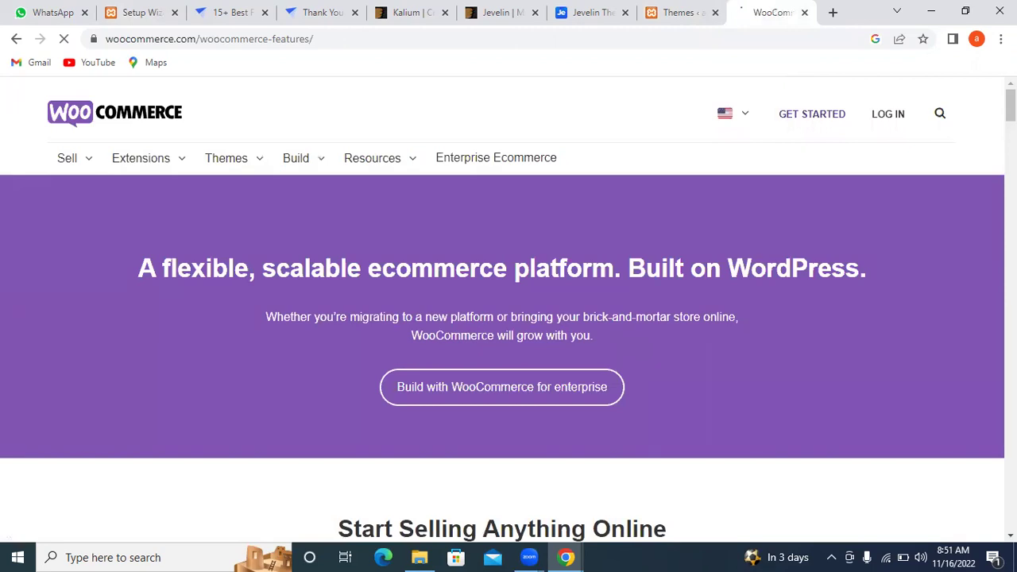
scroll(502, 309, "down", 3)
scroll(502, 310, "down", 2)
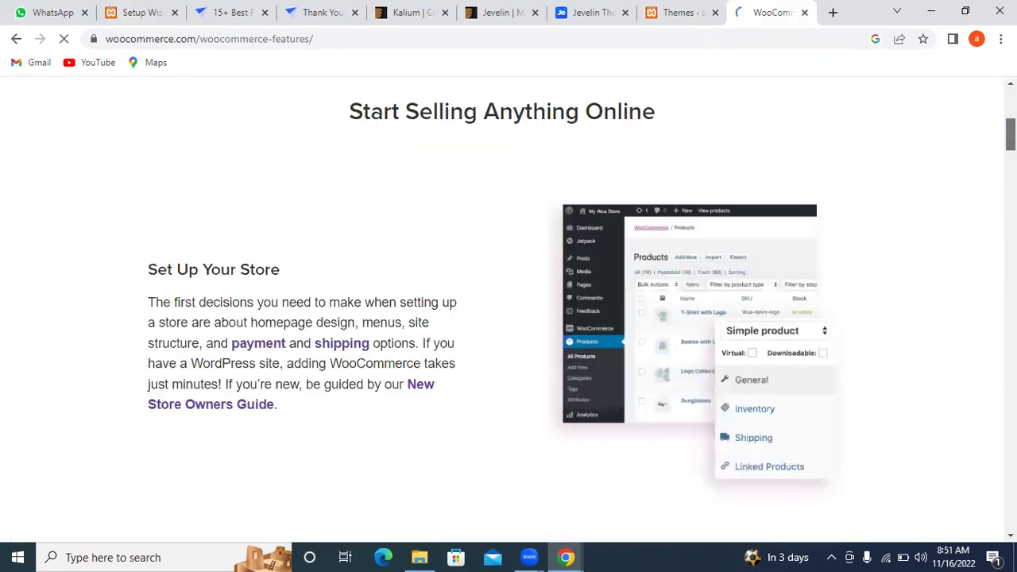
scroll(502, 310, "down", 1)
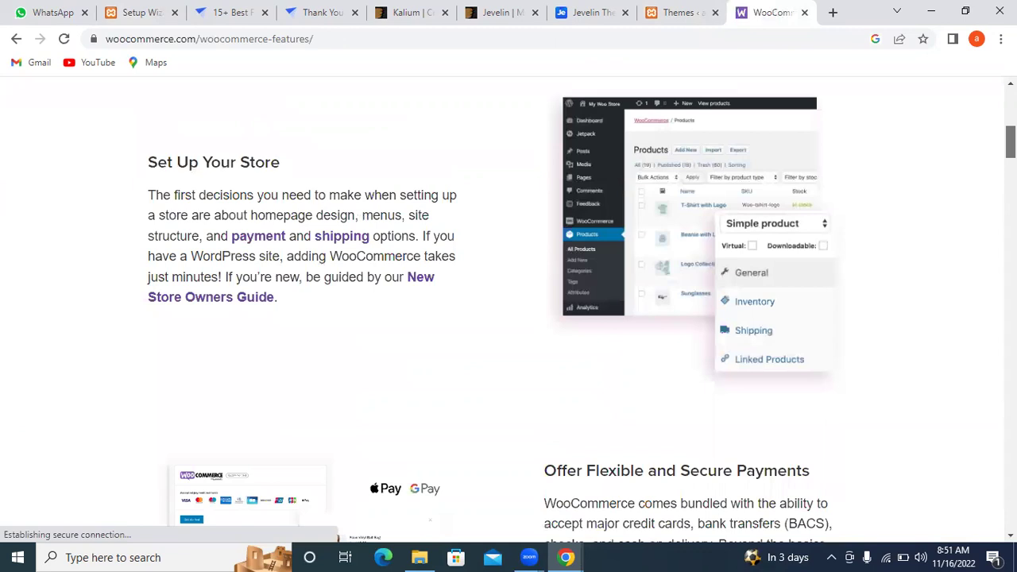
scroll(502, 310, "down", 3)
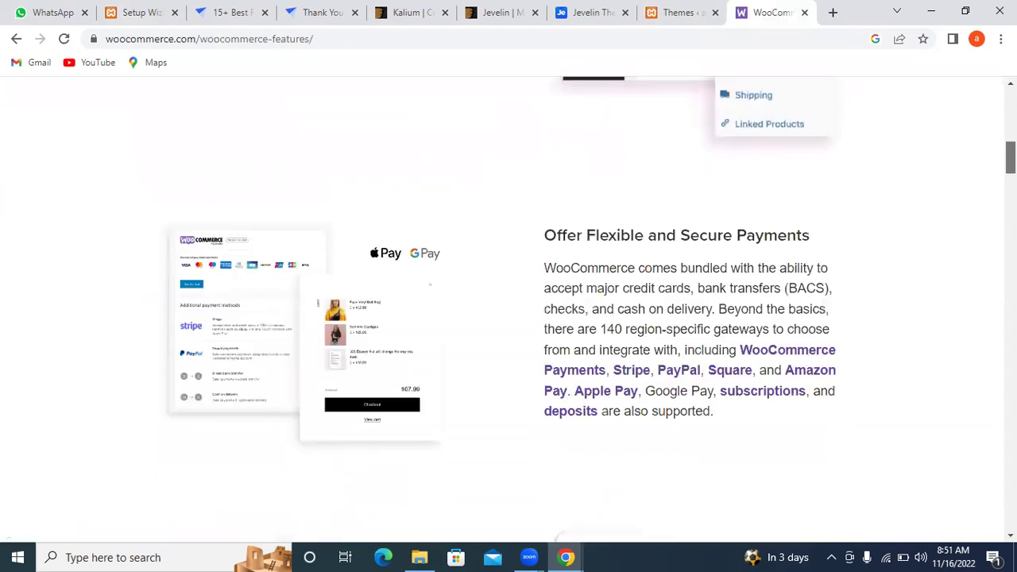
scroll(509, 306, "up", 1)
scroll(508, 305, "up", 2)
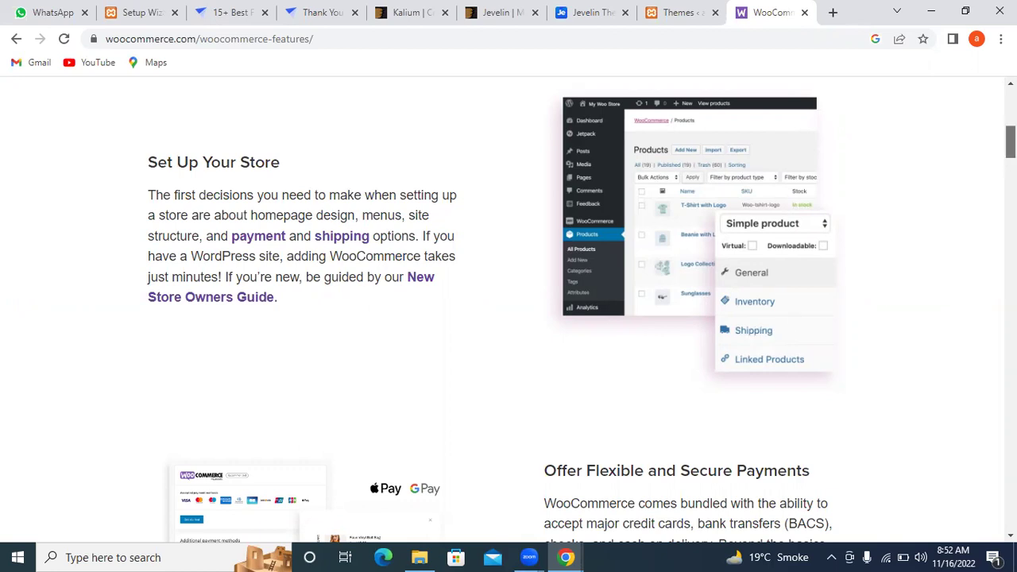
scroll(1008, 151, "down", 3)
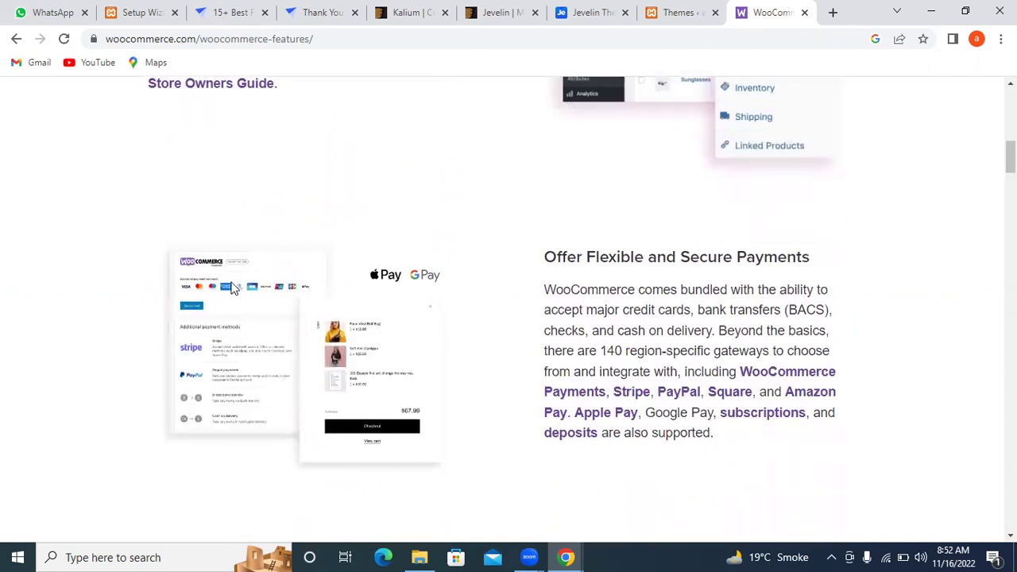
left_click(153, 14)
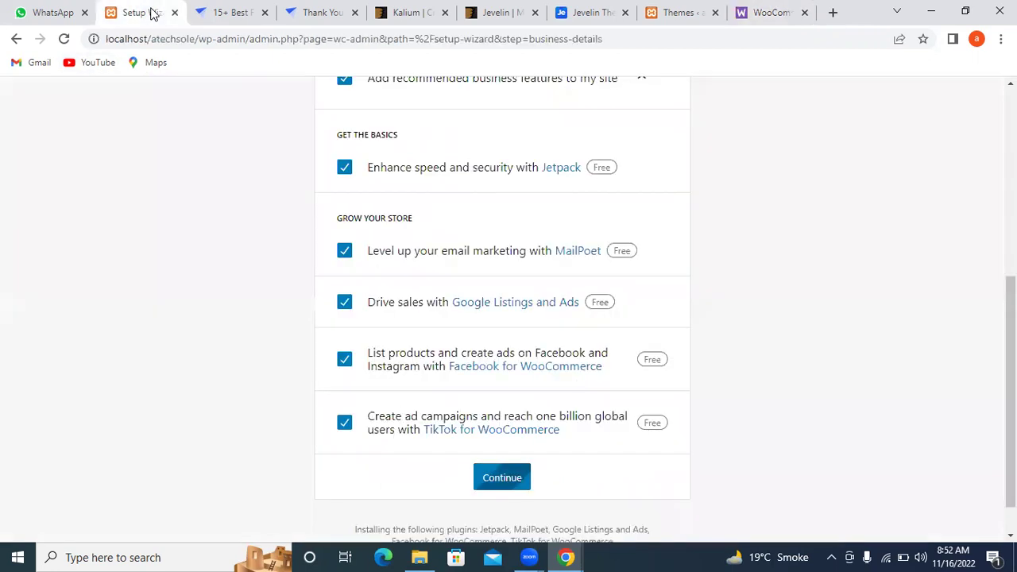
key("ctrl+9")
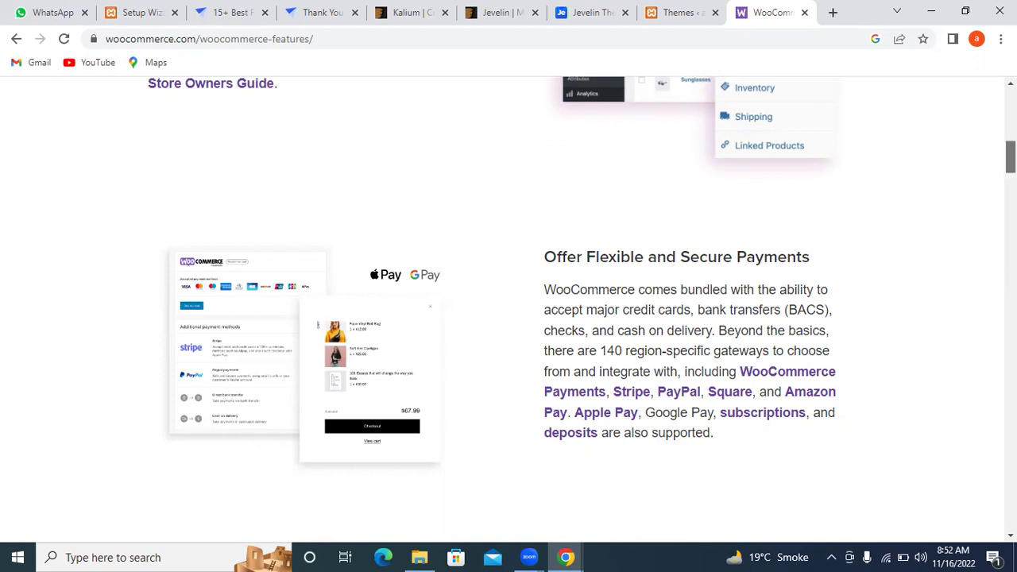
Scroll the features page past Manage Orders and Sell Anything to Enhance Your Store and Get Help
scroll(509, 309, "down", 5)
scroll(750, 250, "up", 1)
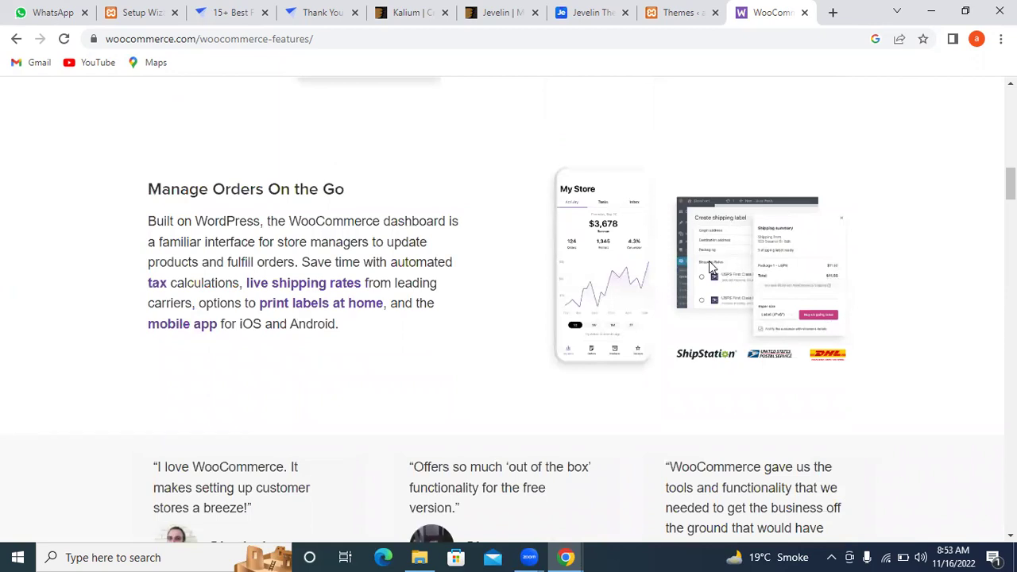
left_click_drag(1009, 184, 1010, 235)
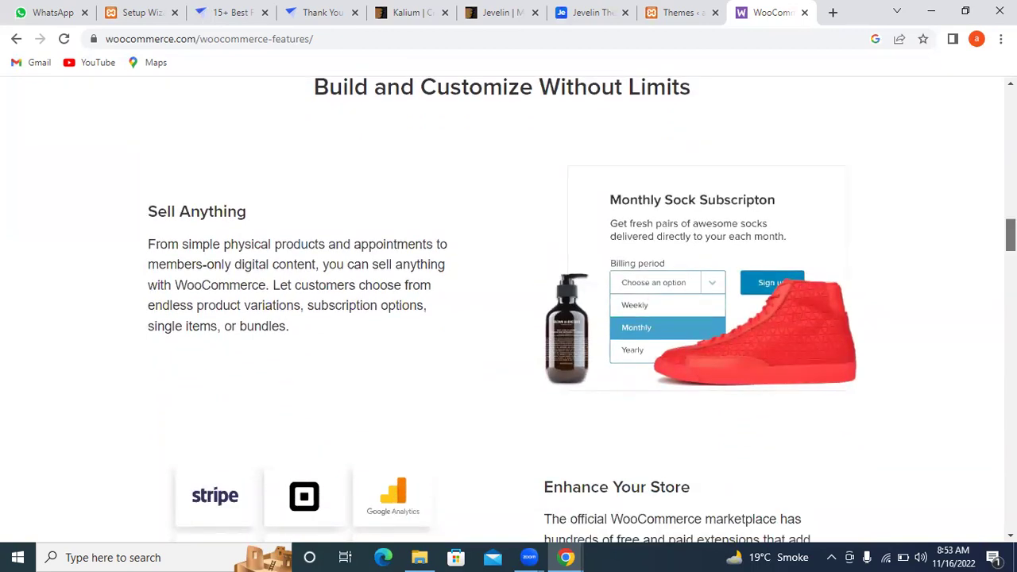
scroll(582, 315, "down", 4)
scroll(508, 310, "down", 4)
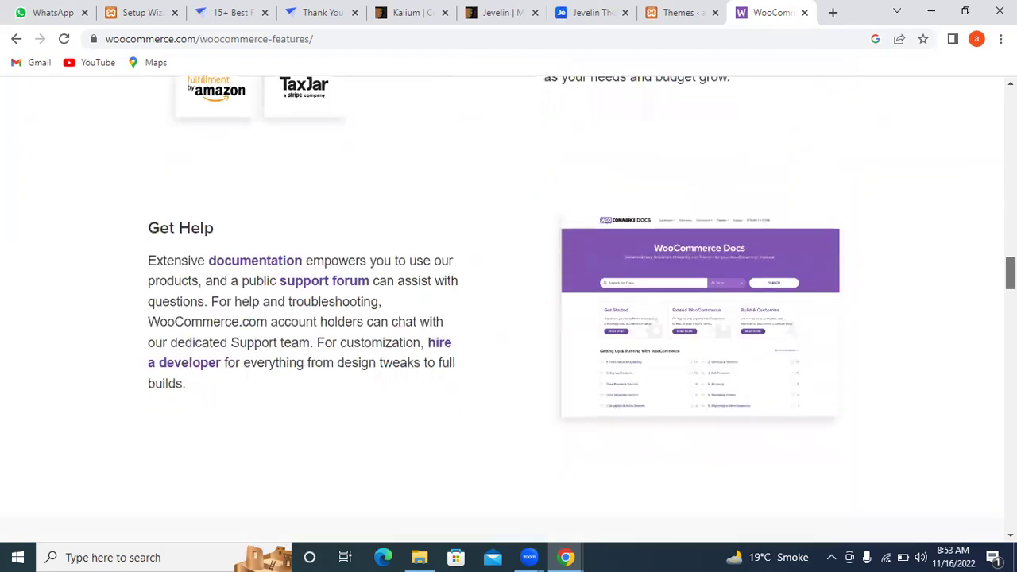
scroll(508, 310, "down", 3)
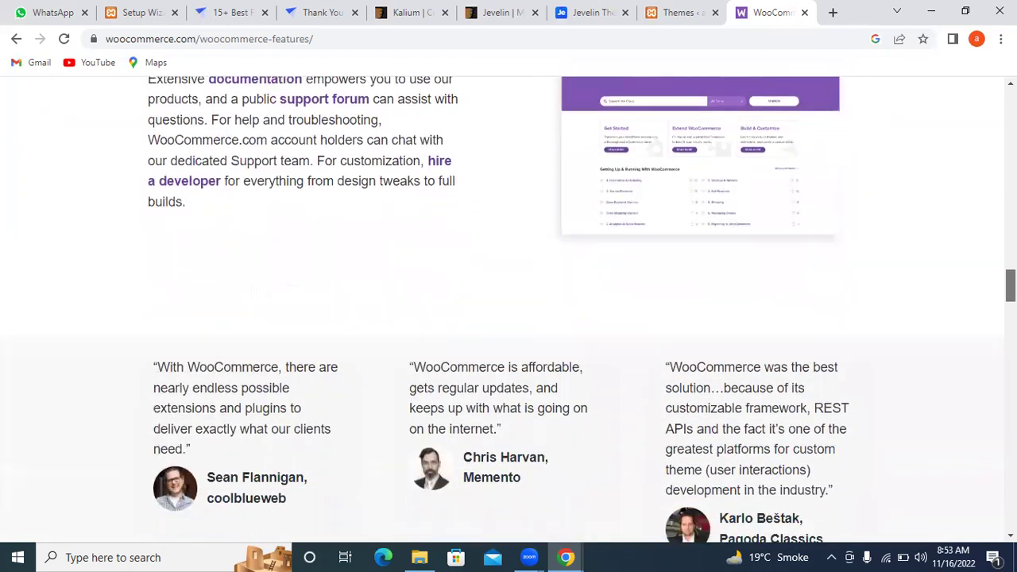
scroll(508, 309, "up", 4)
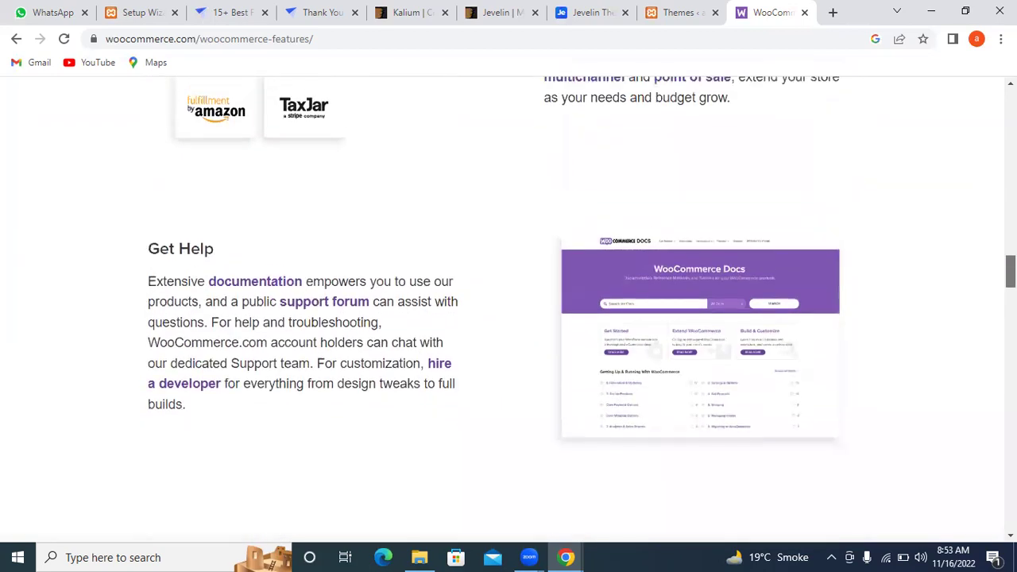
scroll(905, 281, "up", 2)
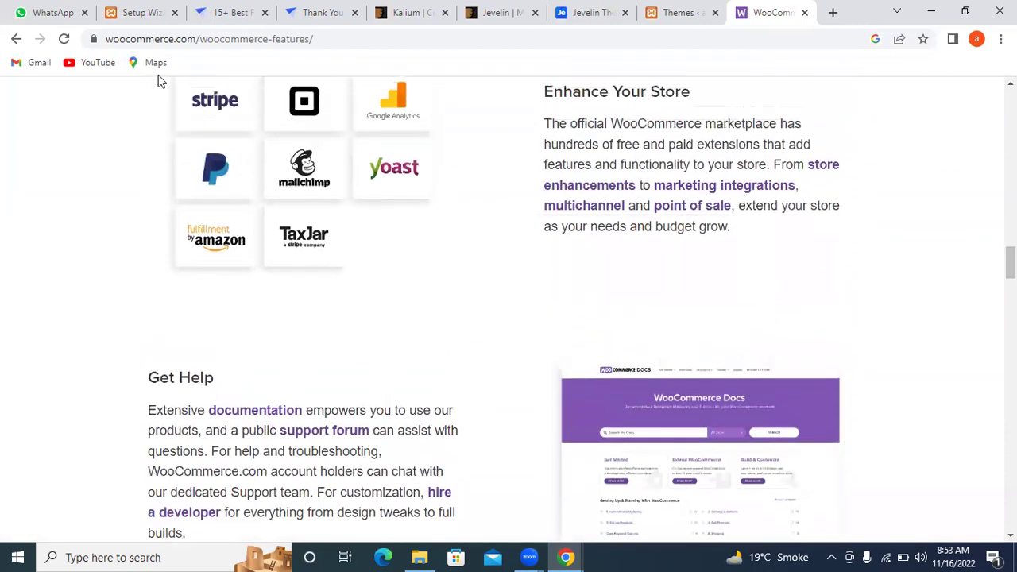
Back in the setup wizard, browse the Woostify, Storefront, Deli and Boutique theme cards
left_click(141, 14)
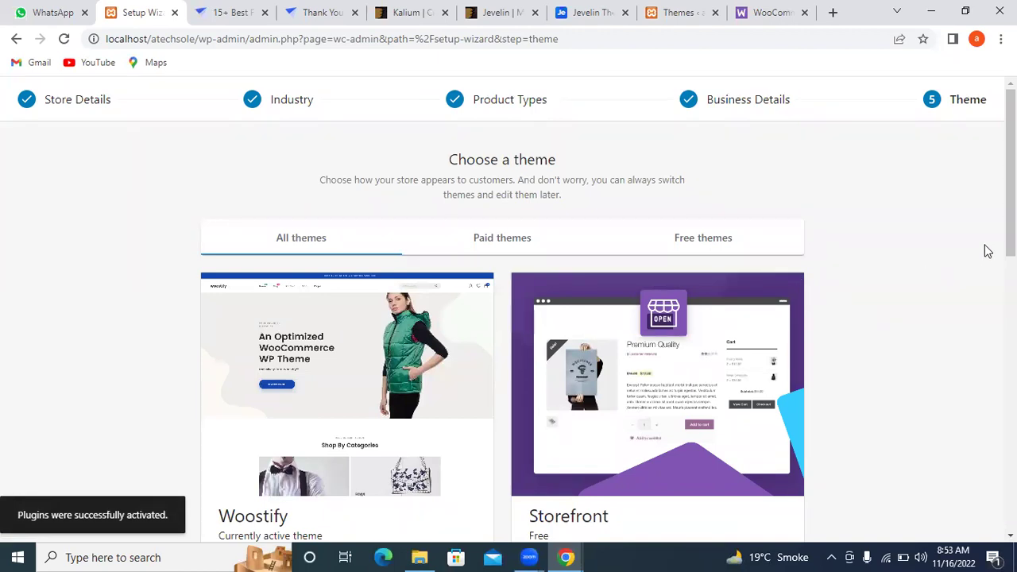
scroll(1005, 239, "down", 1)
scroll(508, 310, "down", 1)
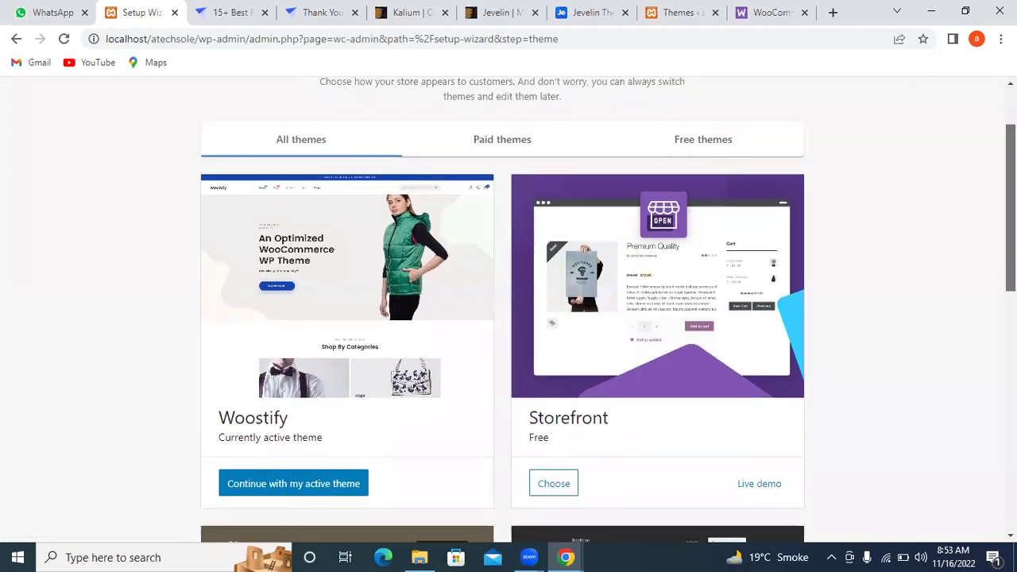
scroll(508, 310, "down", 5)
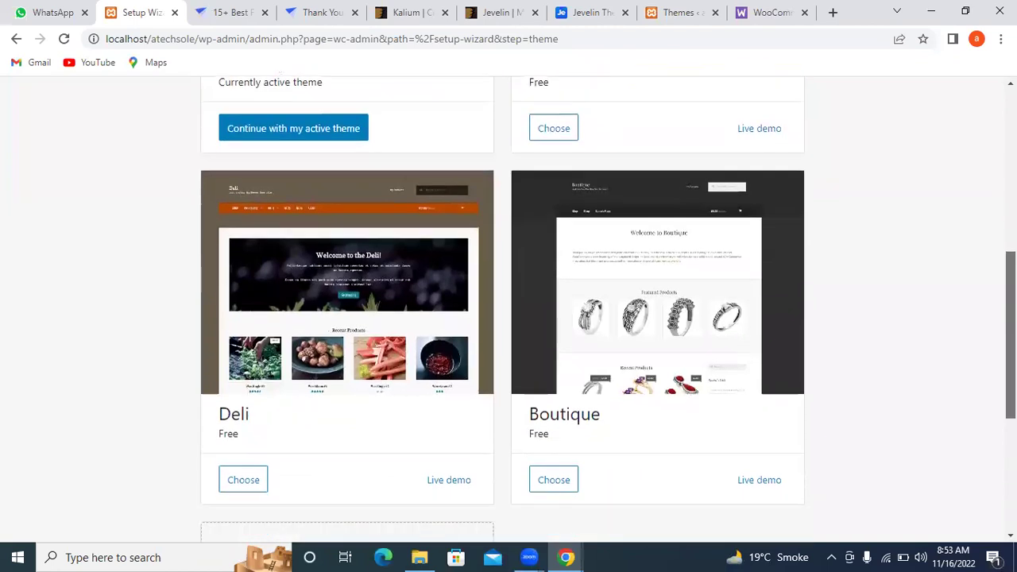
scroll(508, 310, "down", 1)
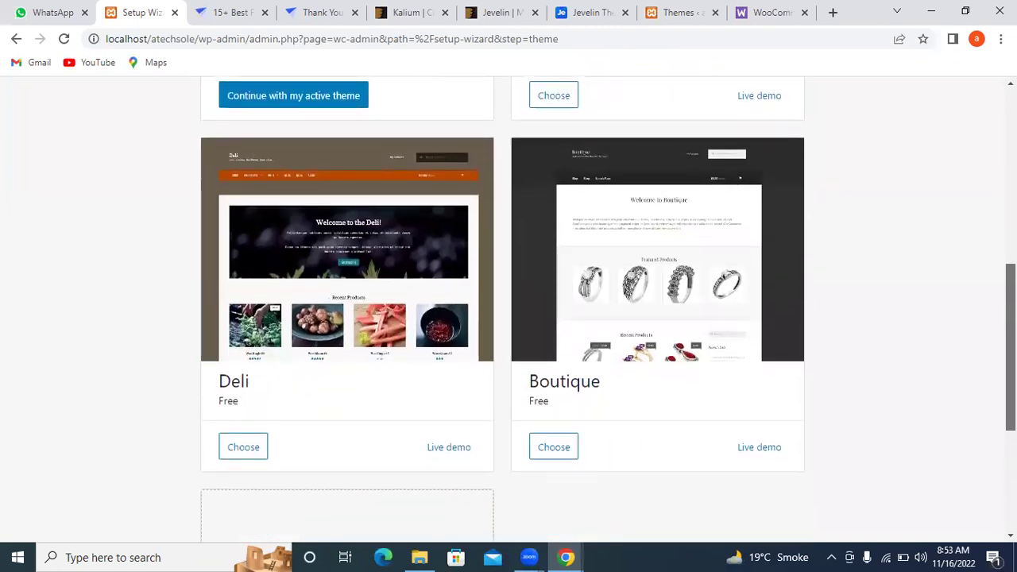
scroll(509, 310, "down", 1)
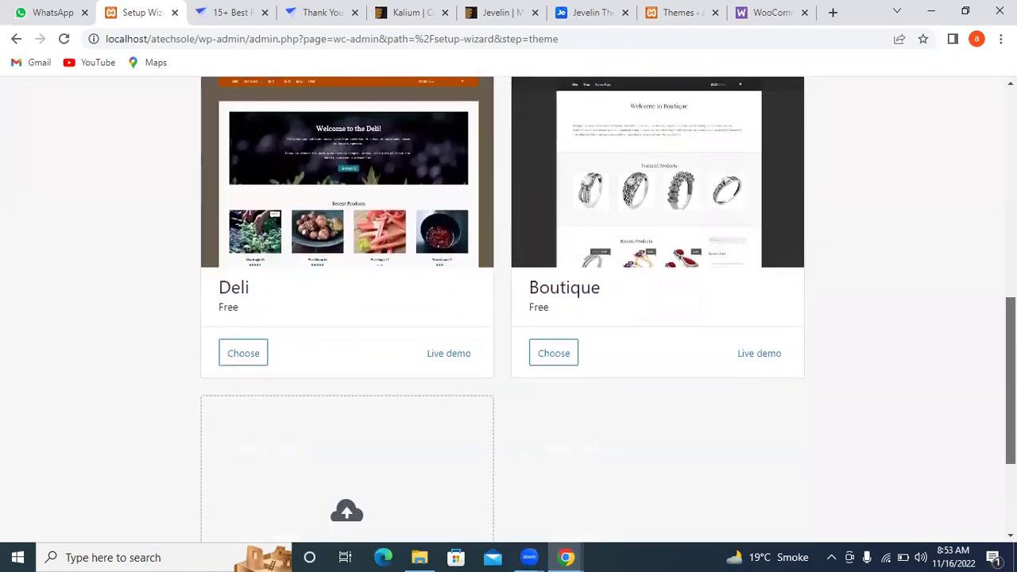
scroll(840, 249, "up", 6)
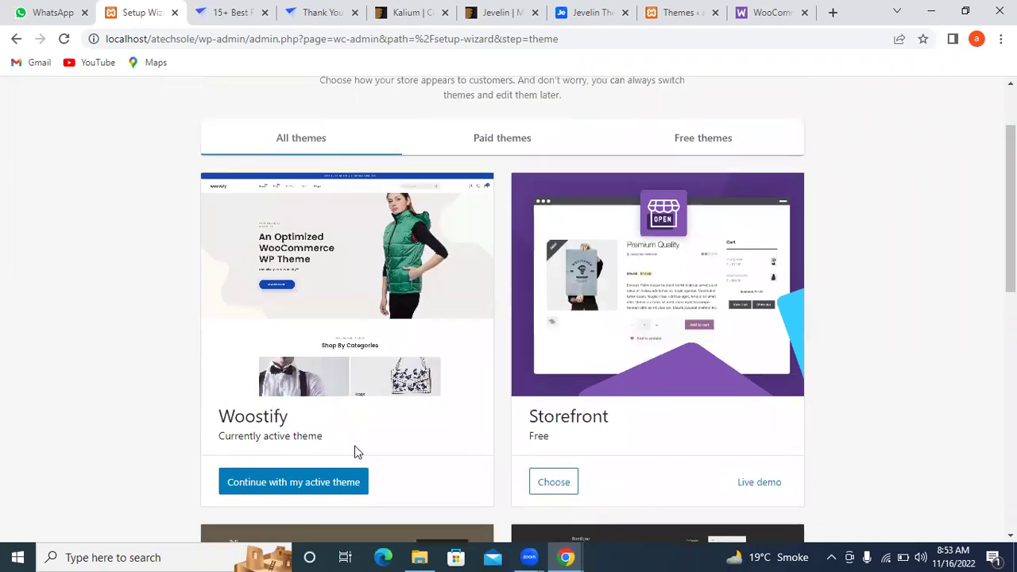
Keep Woostify as the active theme and scroll the Jetpack welcome page that loads
left_click(284, 487)
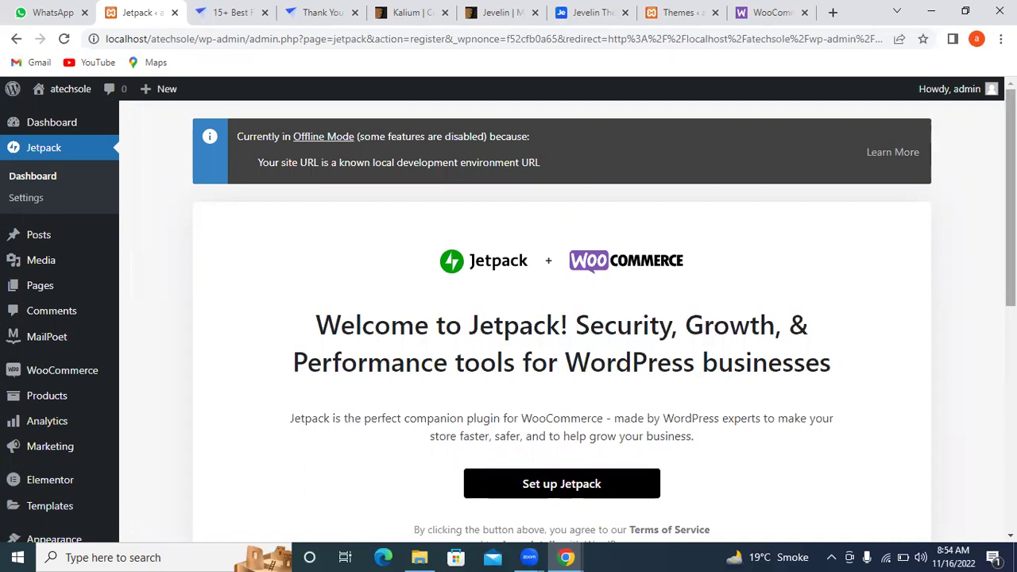
scroll(561, 318, "down", 1)
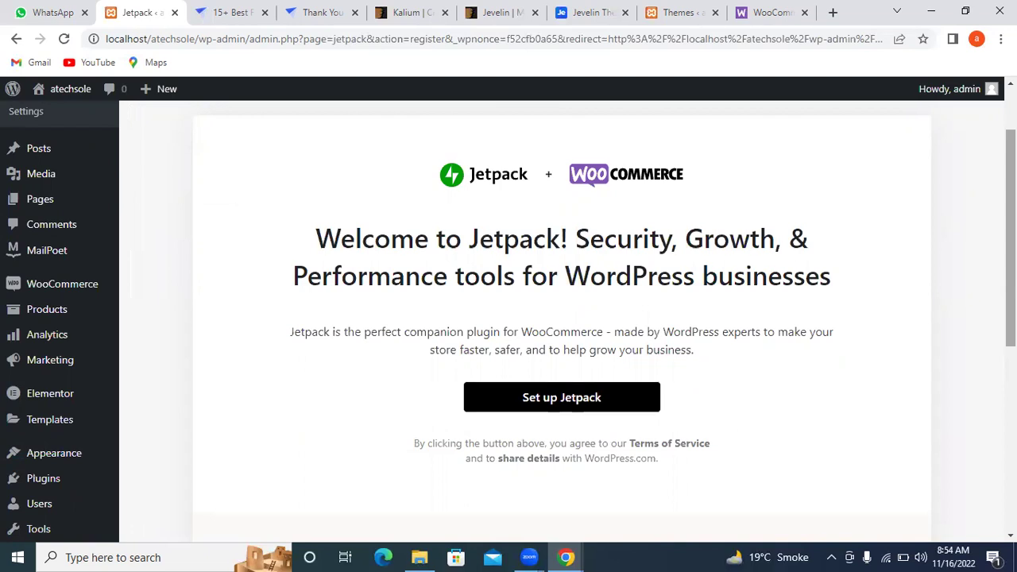
Attempt the Jetpack setup twice; both fail with 'An error occurred. Please try again.'
left_click(580, 405)
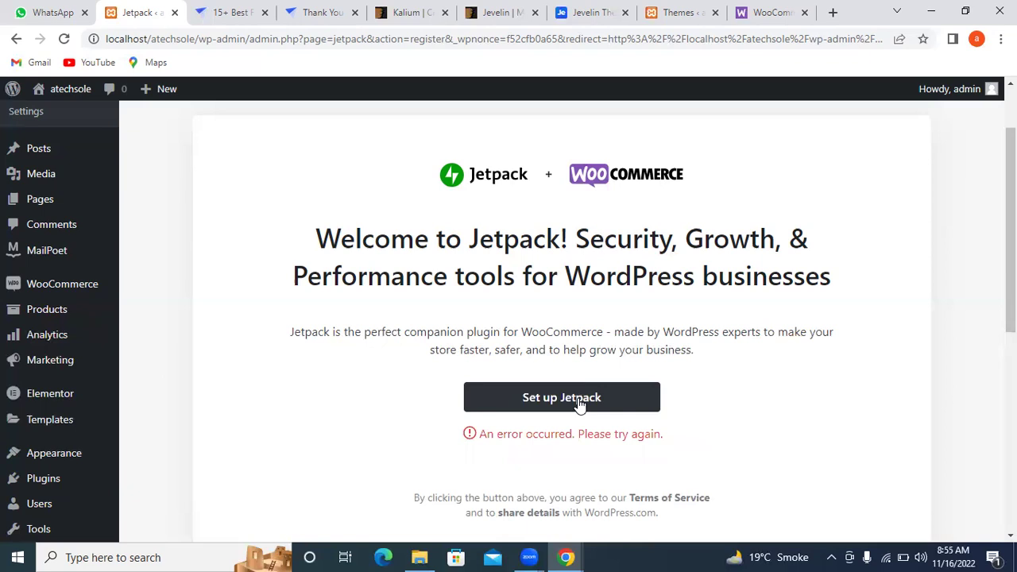
left_click(579, 403)
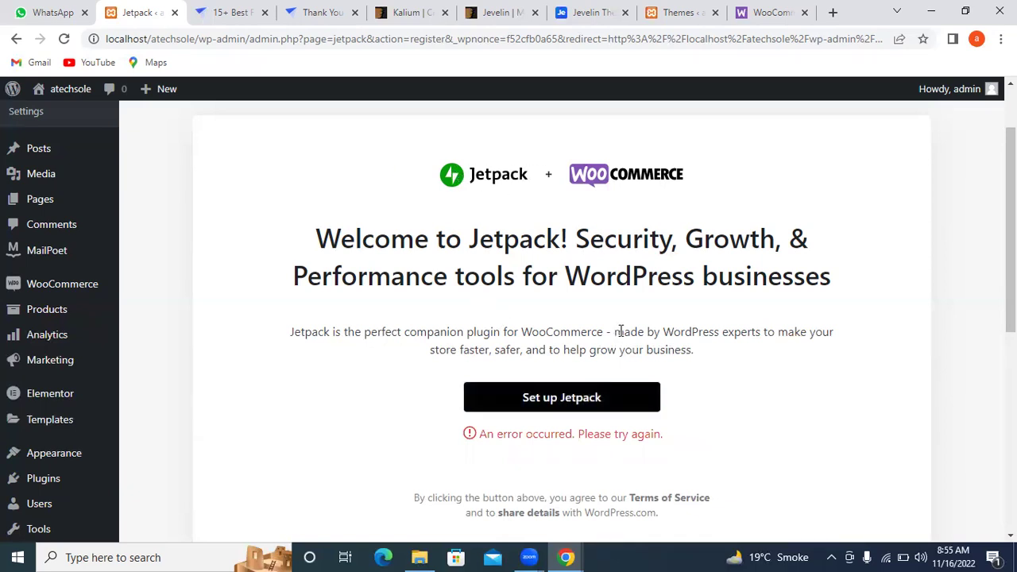
scroll(562, 322, "down", 5)
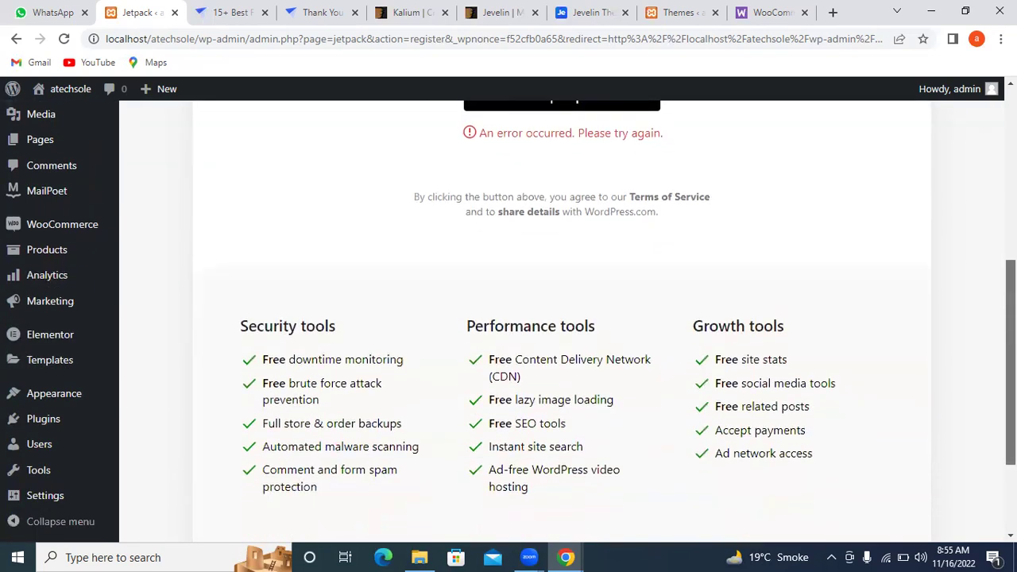
scroll(561, 322, "up", 4)
scroll(992, 244, "up", 1)
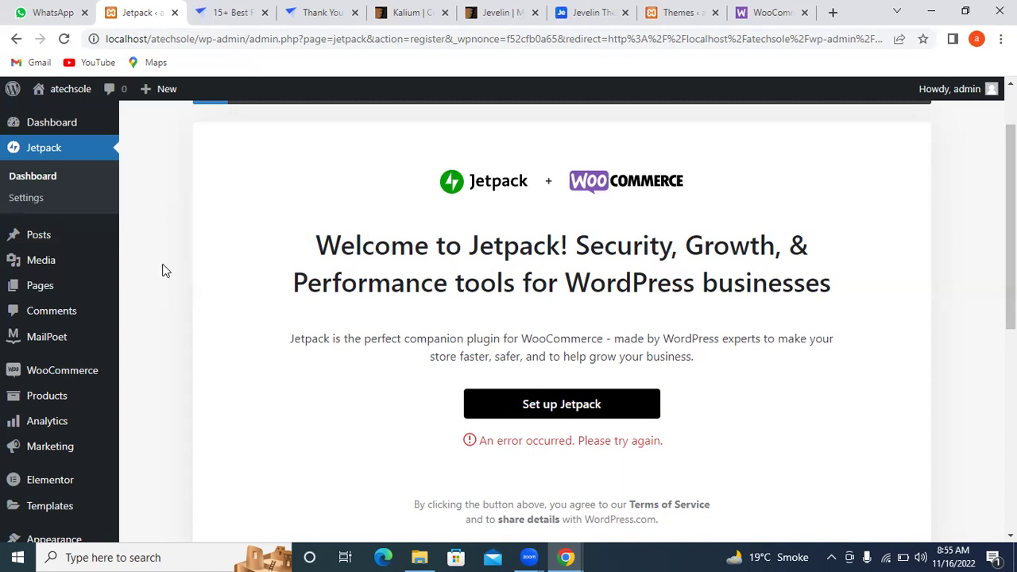
mouse_move(44, 254)
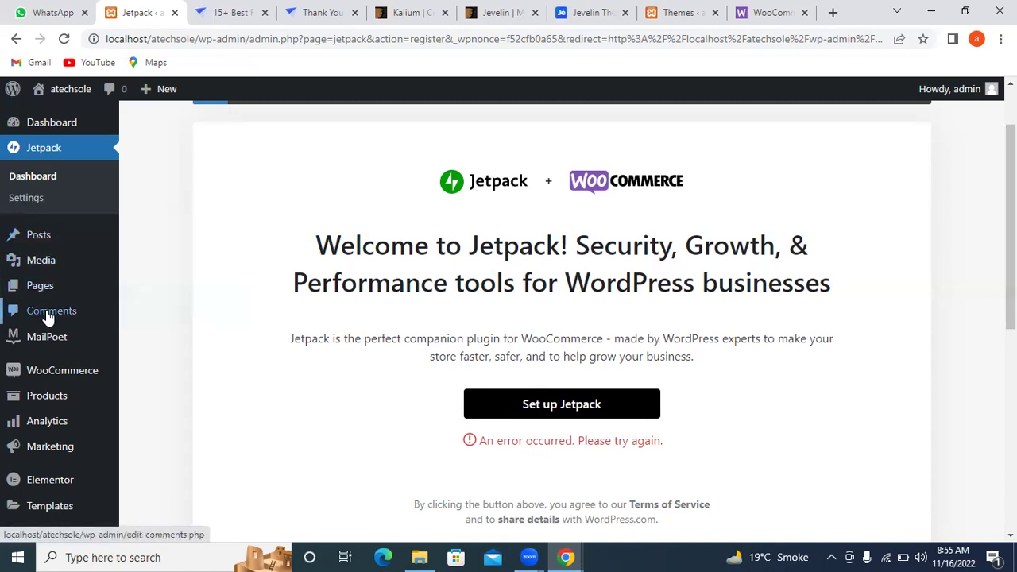
Go to WooCommerce Home and view the setup checklist: 1 of 6 done, Add products next
left_click(60, 370)
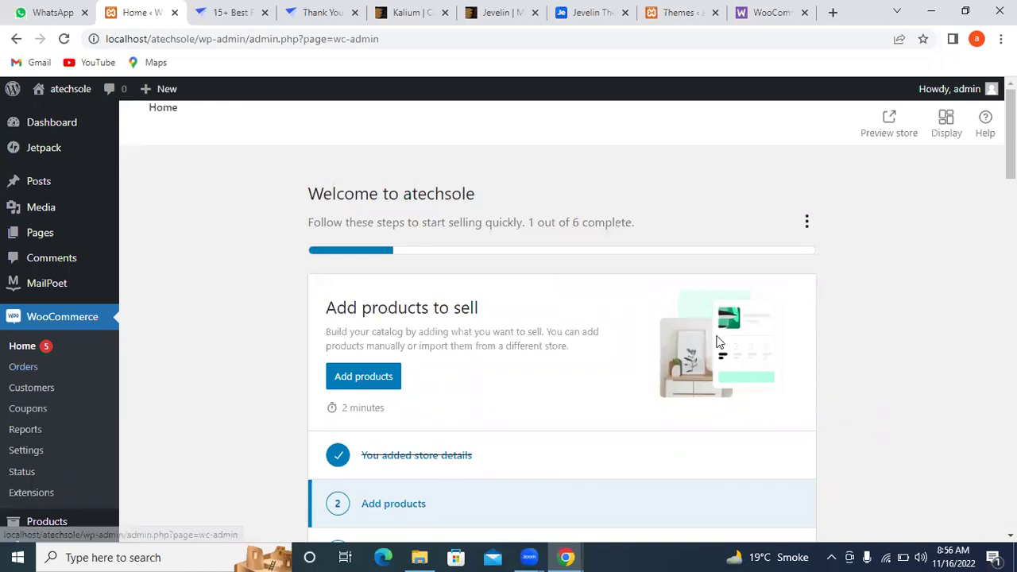
left_click_drag(1011, 135, 1009, 186)
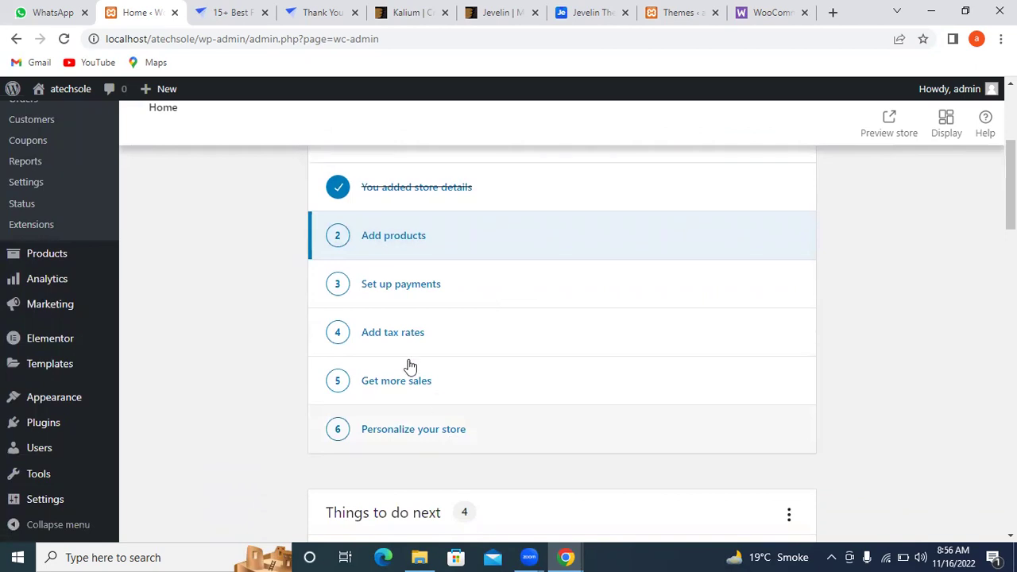
mouse_move(71, 272)
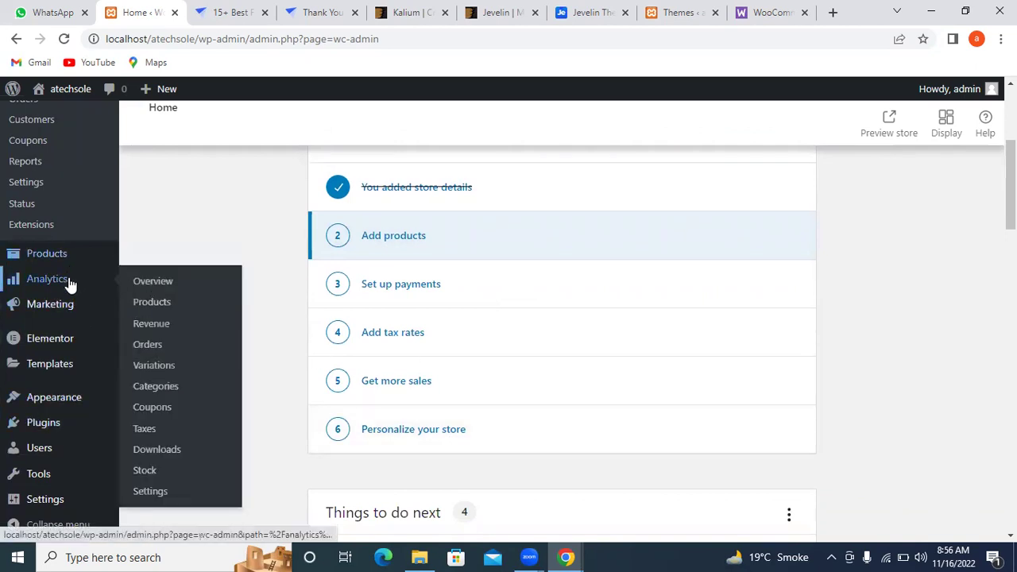
mouse_move(68, 334)
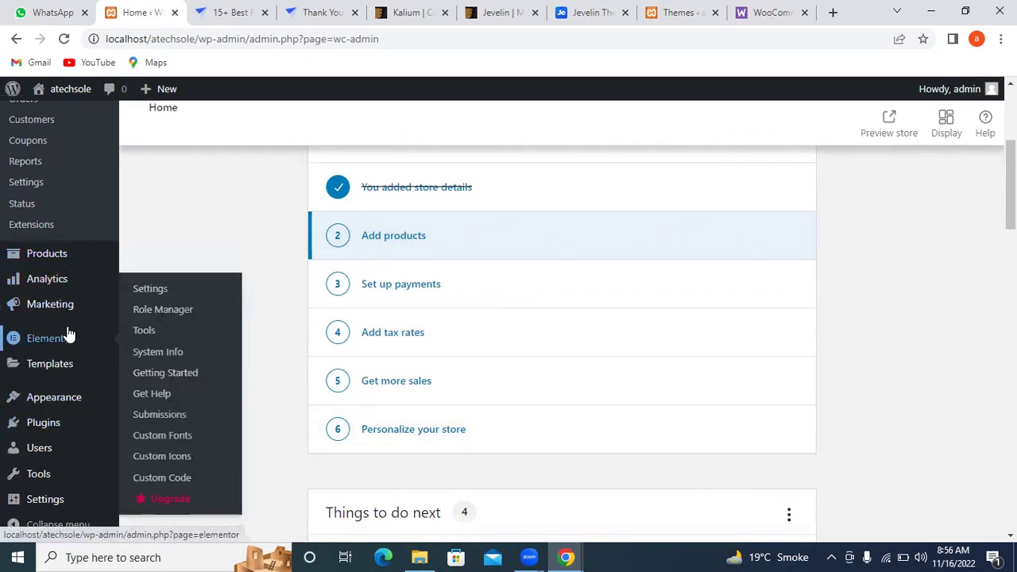